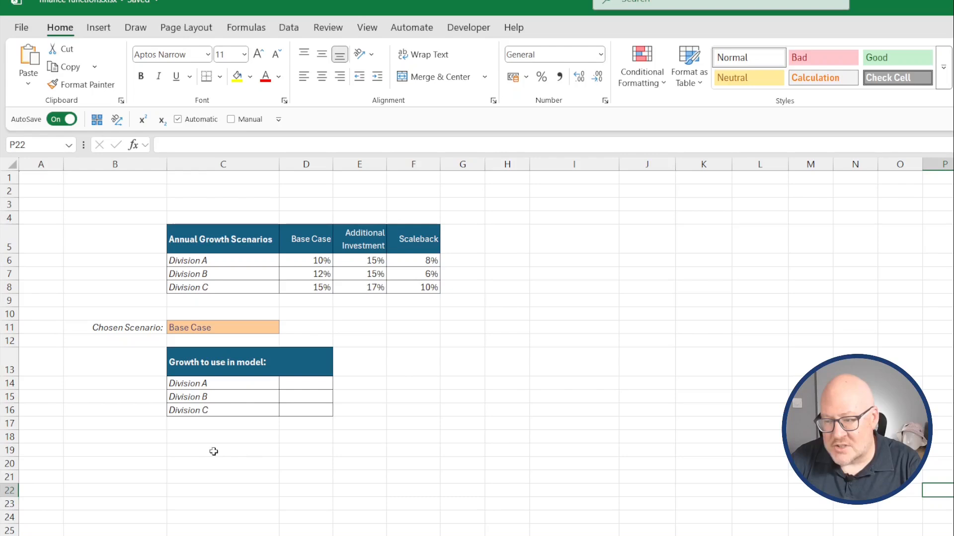
Begin an XLOOKUP formula in D14 using $C$11 as the lookup value and $D$5:$F$5 as the lookup array.
click(306, 383)
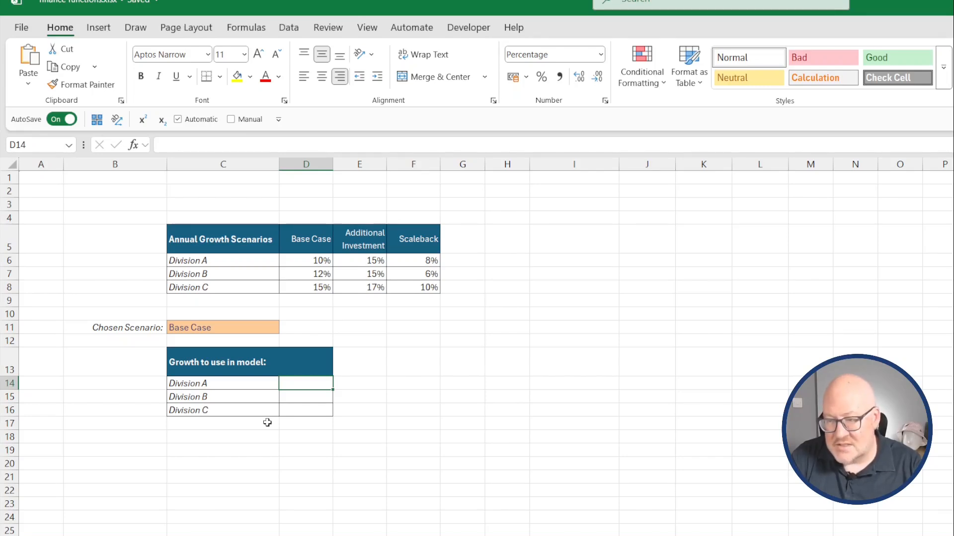
text(=)
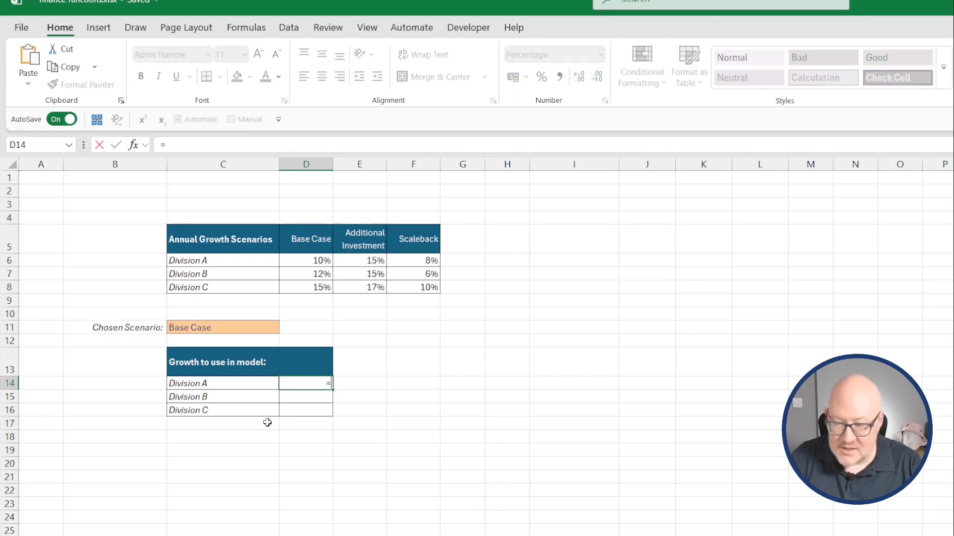
text(xlookup()
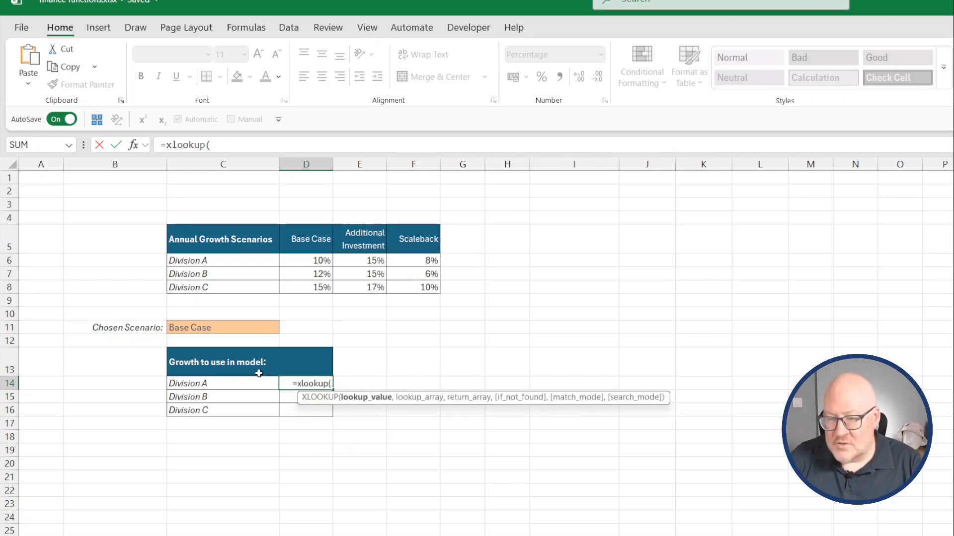
click(246, 324)
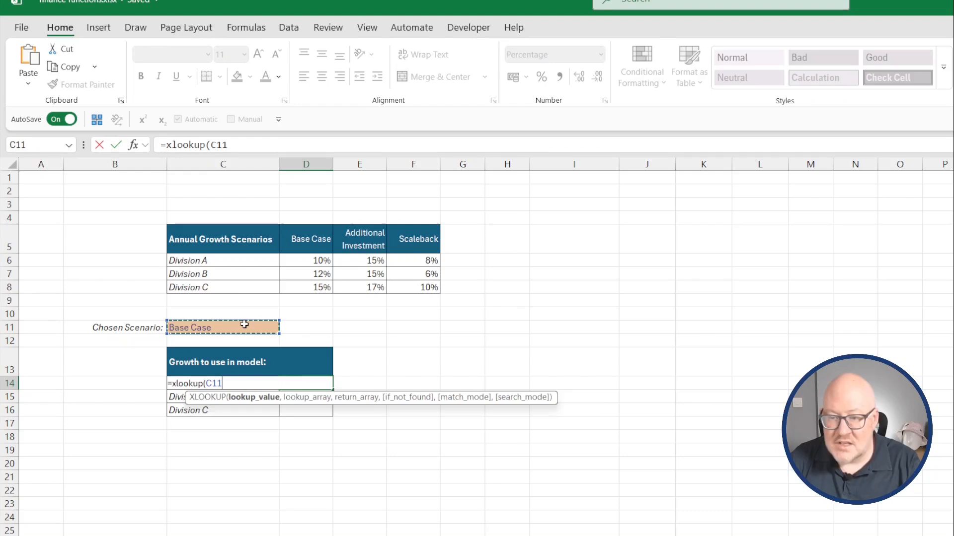
key(F4)
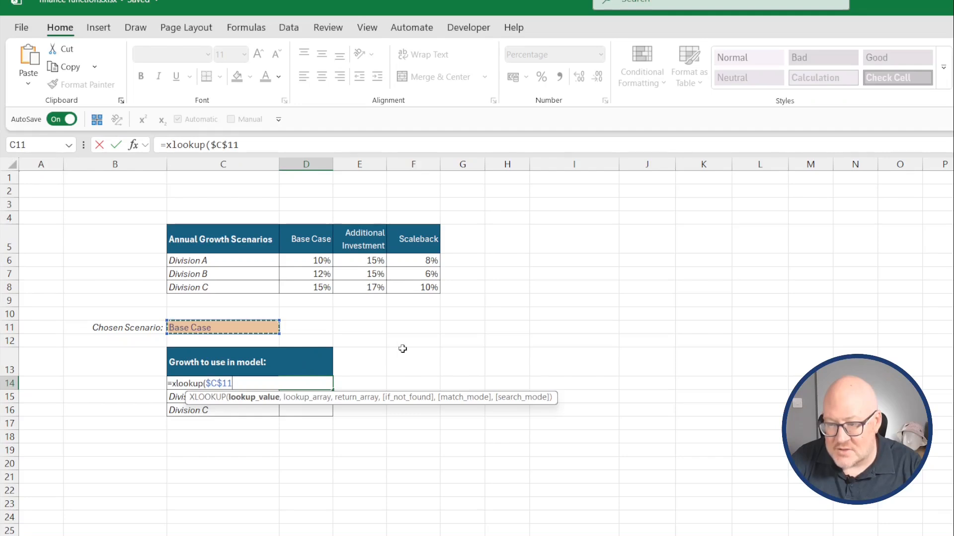
text(,)
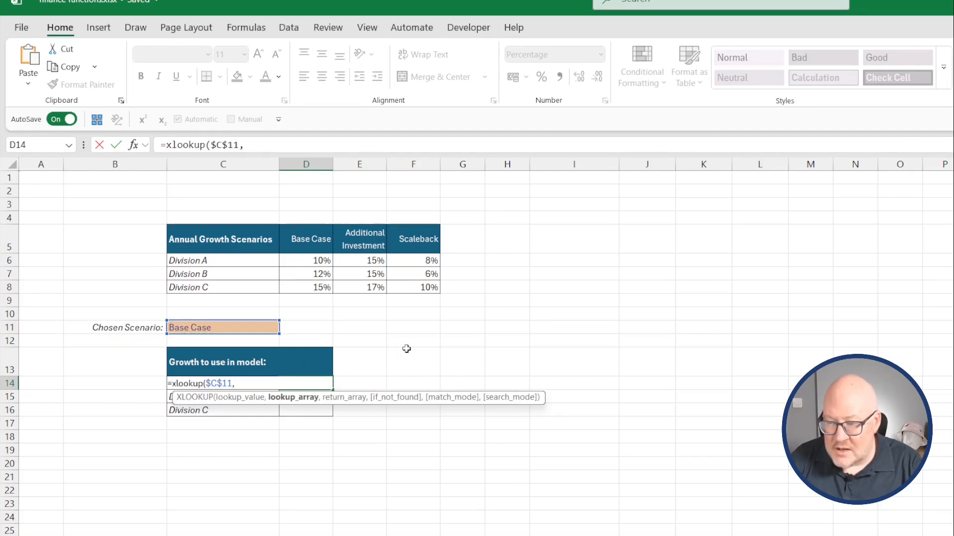
drag(298, 241, 432, 234)
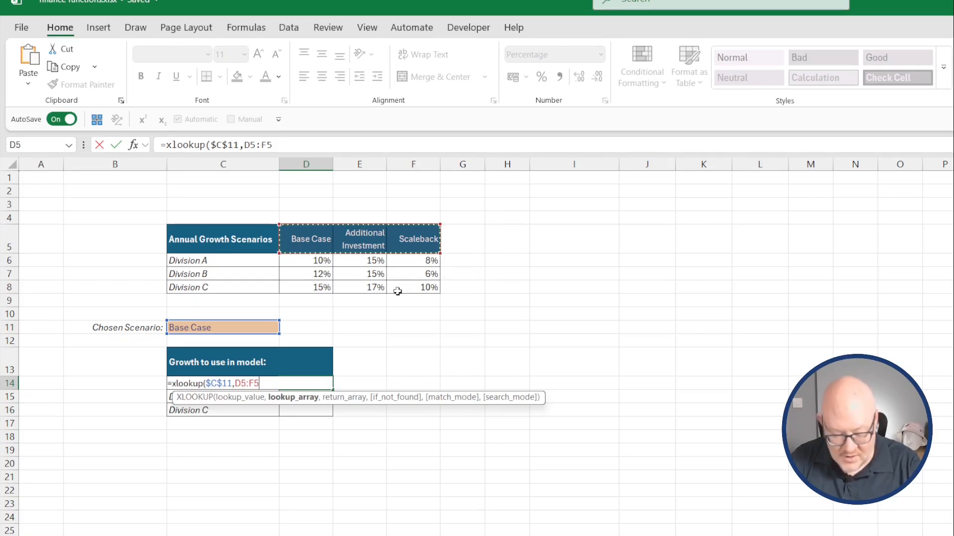
key(F4)
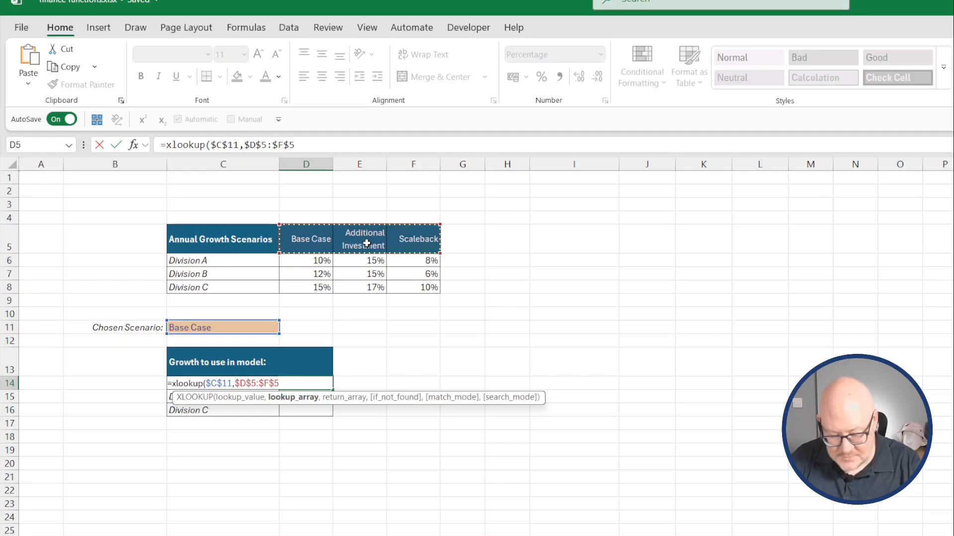
text(,)
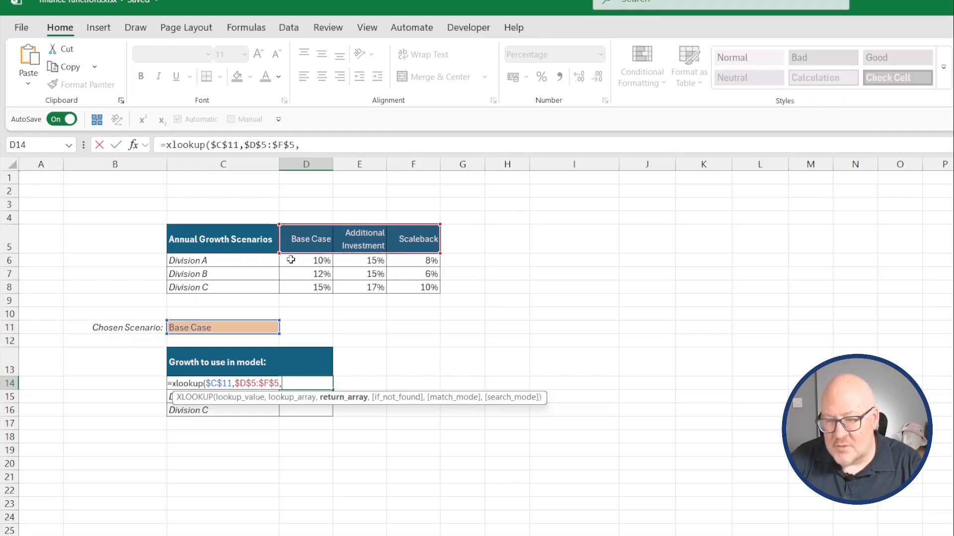
Finish the formula with return array D6:F6, no if_not_found value, match mode 0 and search mode 1, and enter it.
click(293, 260)
drag(313, 259, 425, 259)
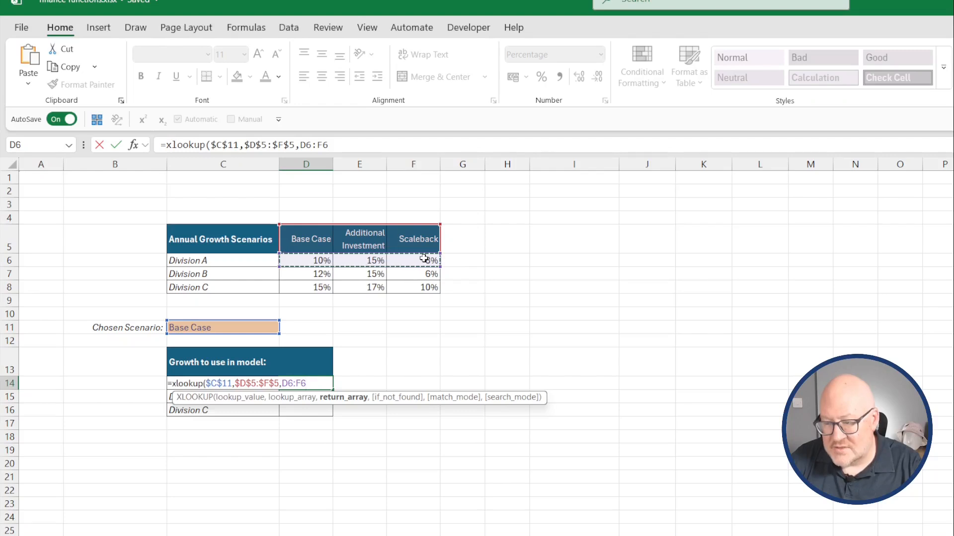
text(,)
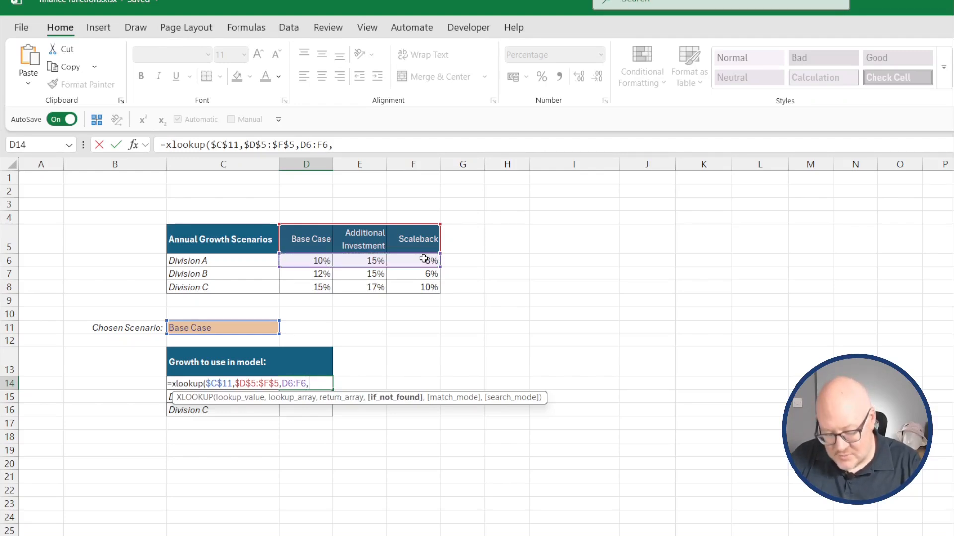
text(,)
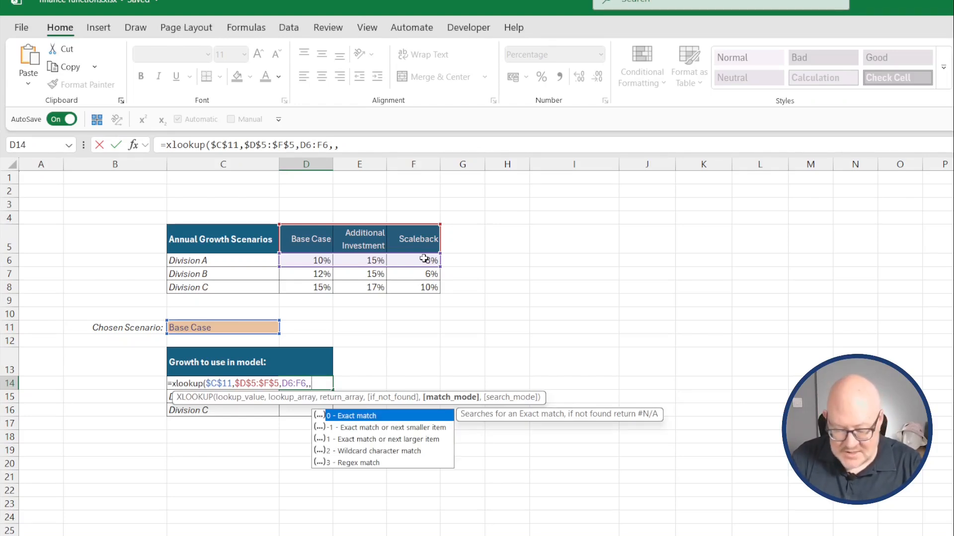
text(0)
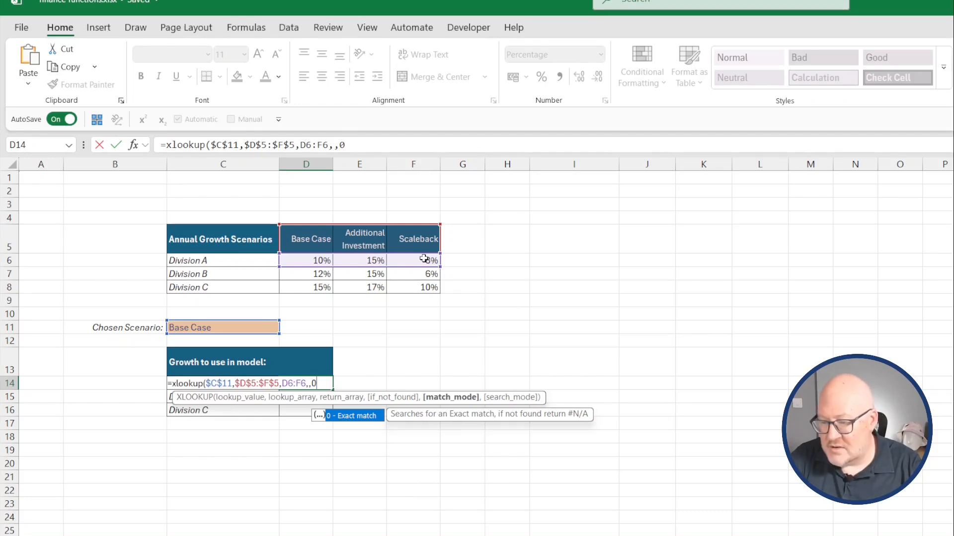
text(,)
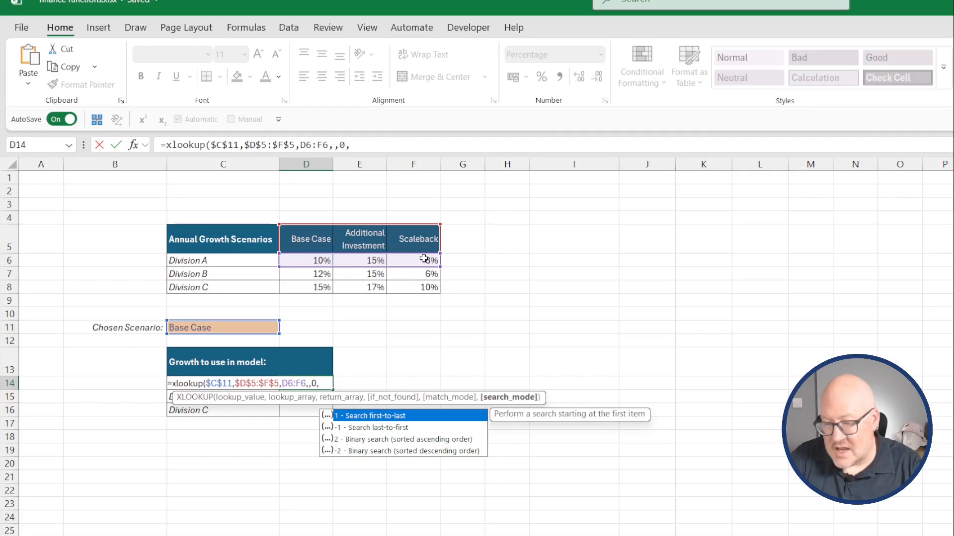
key(Return)
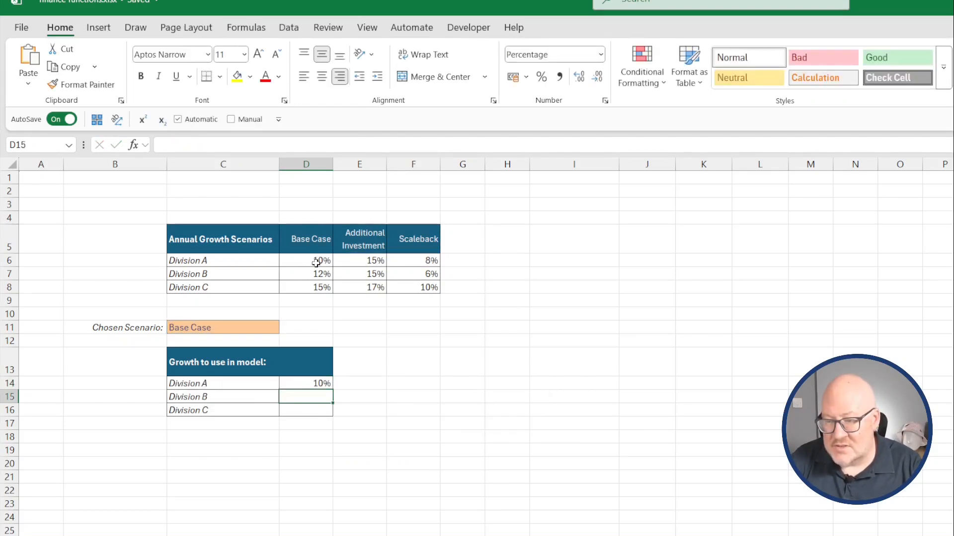
Fill the D14 formula down through D16 for Divisions B and C.
click(312, 376)
drag(333, 392, 334, 416)
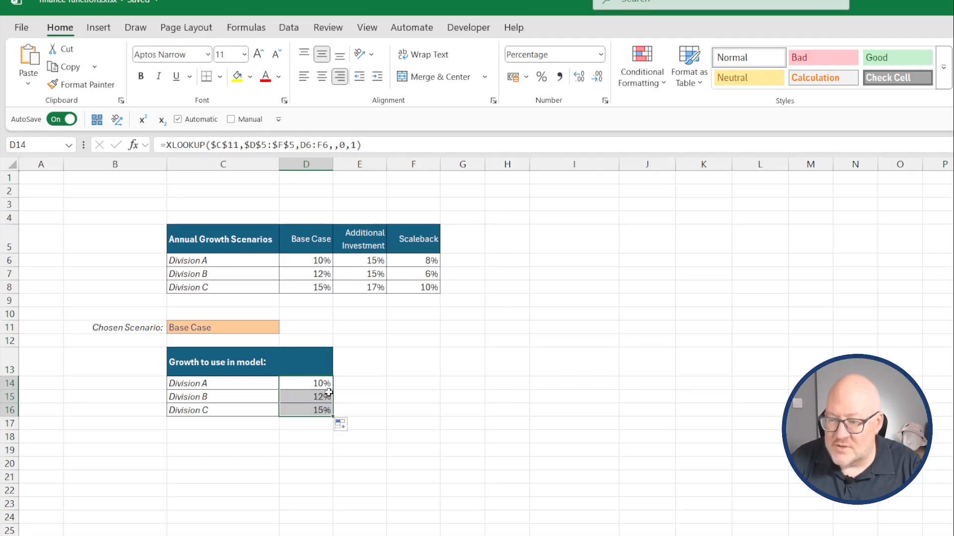
click(302, 400)
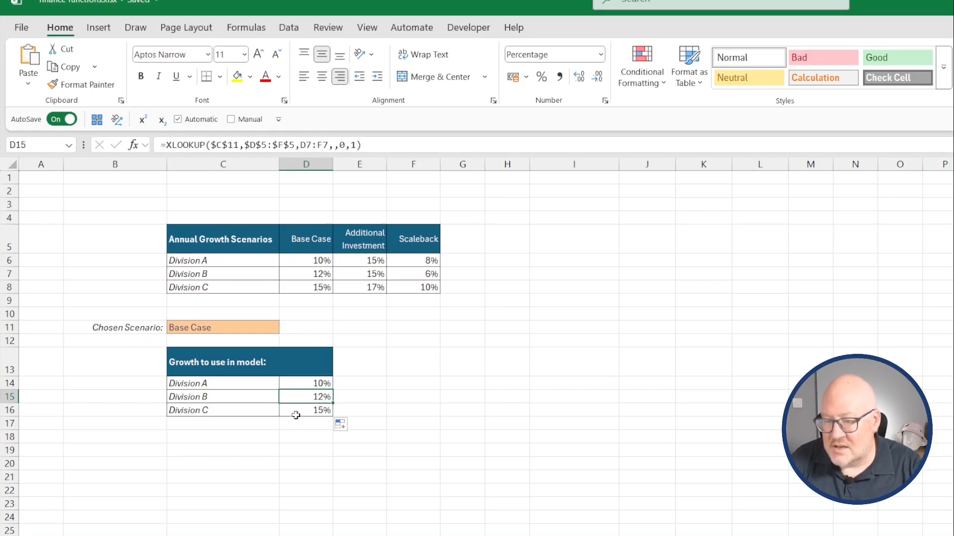
Switch the chosen scenario in C11 to Additional Investment and select E6:E8 to compare the values.
click(263, 329)
click(286, 330)
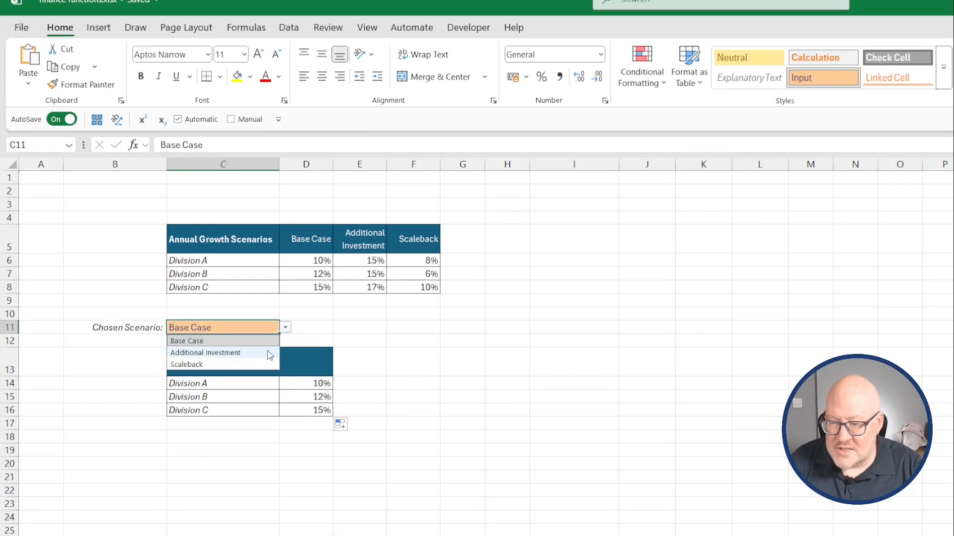
click(267, 350)
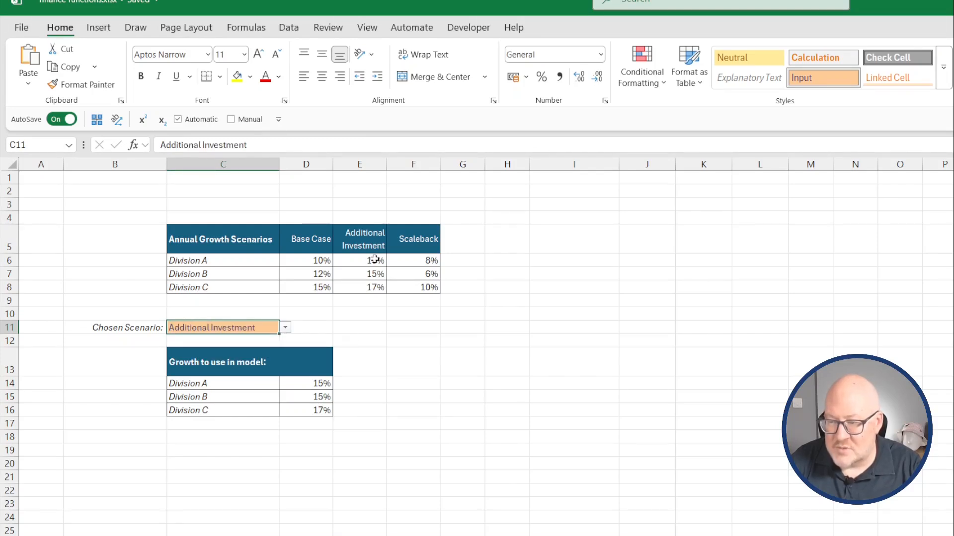
drag(375, 259, 375, 289)
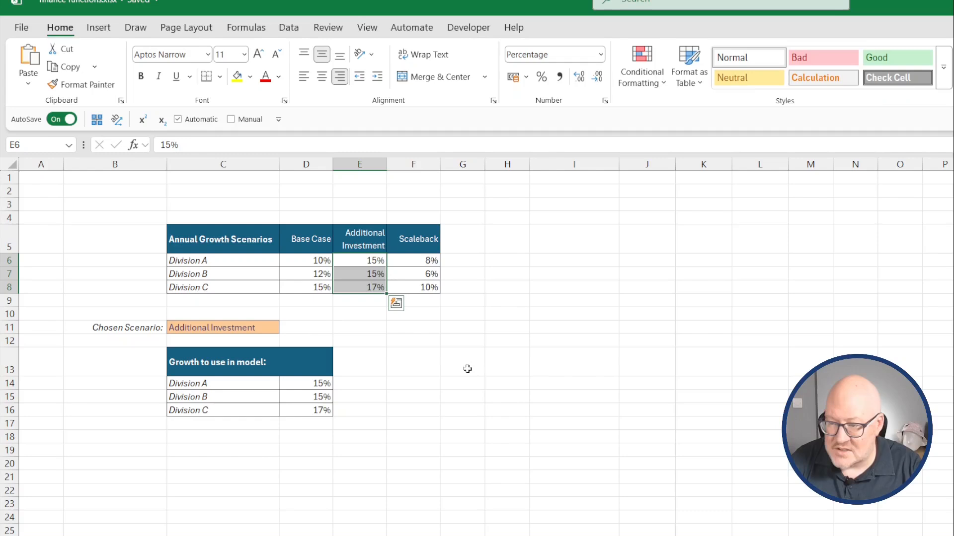
Switch the chosen scenario in C11 to Scaleback.
click(268, 327)
click(286, 327)
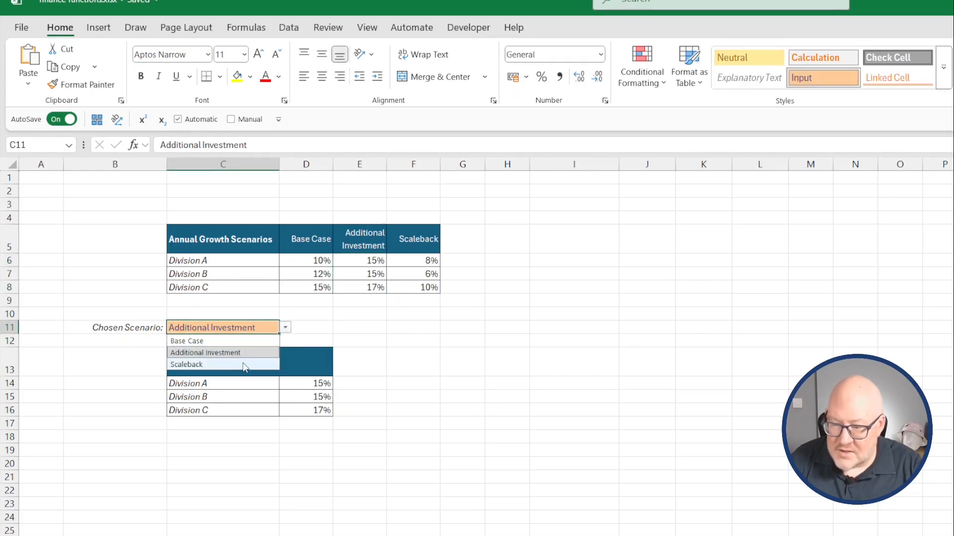
click(242, 368)
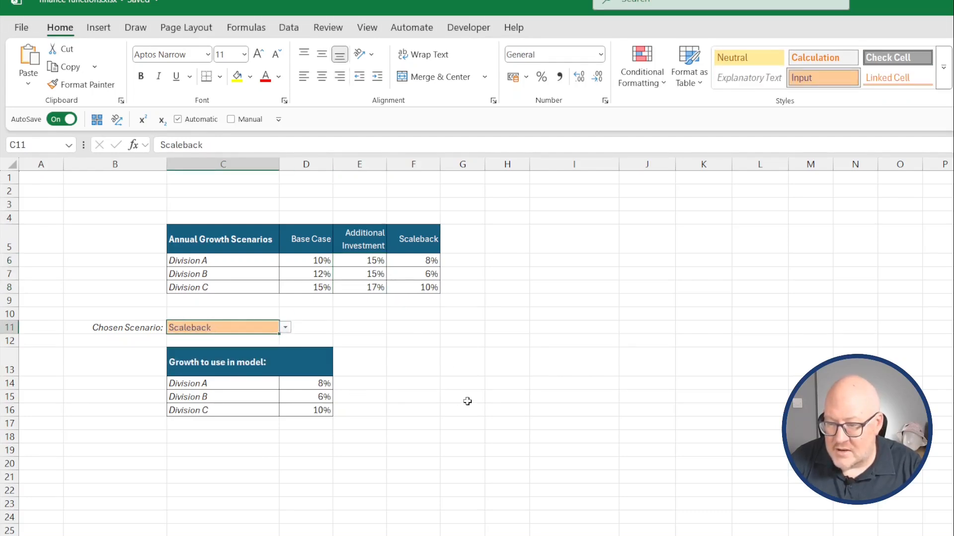
Inspect the lookup formulas in D14, D15 and D16.
click(496, 403)
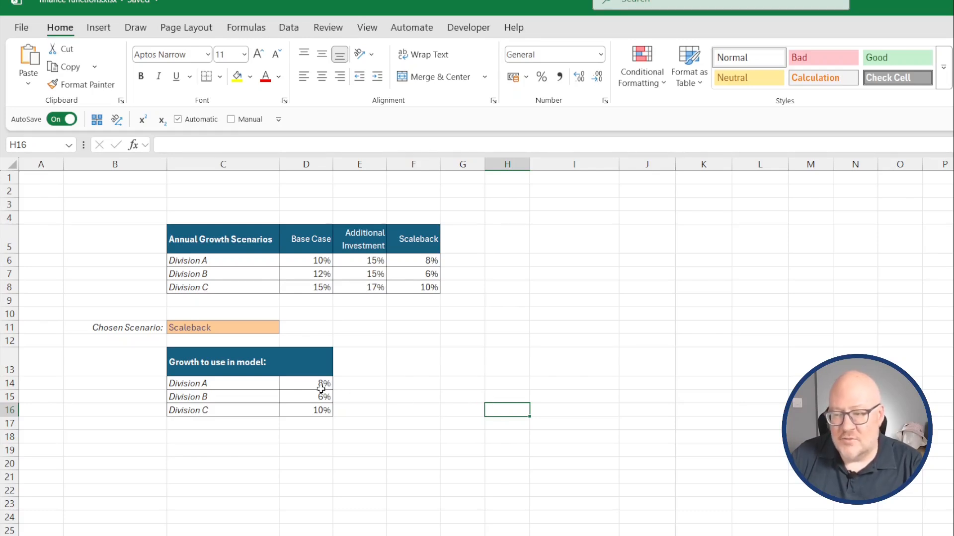
click(294, 384)
click(294, 396)
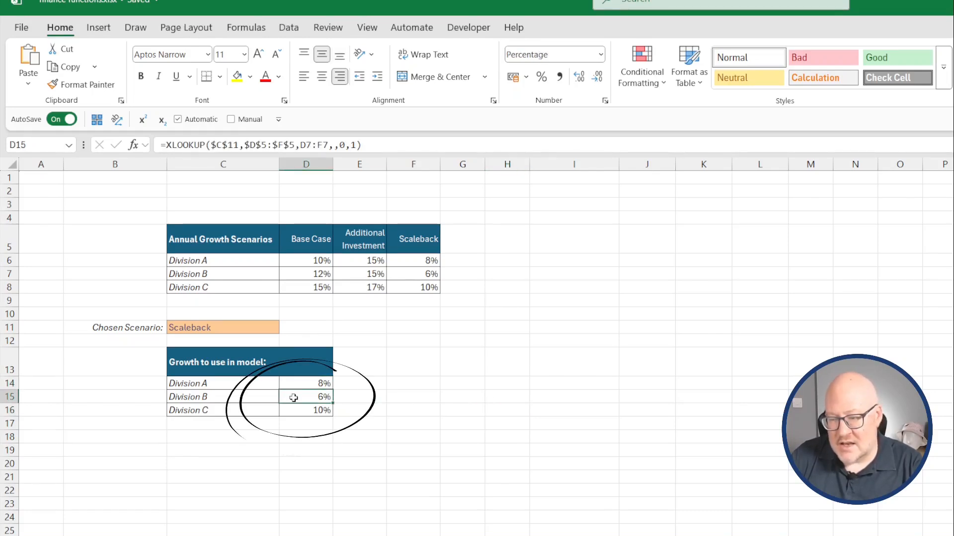
click(294, 411)
click(294, 383)
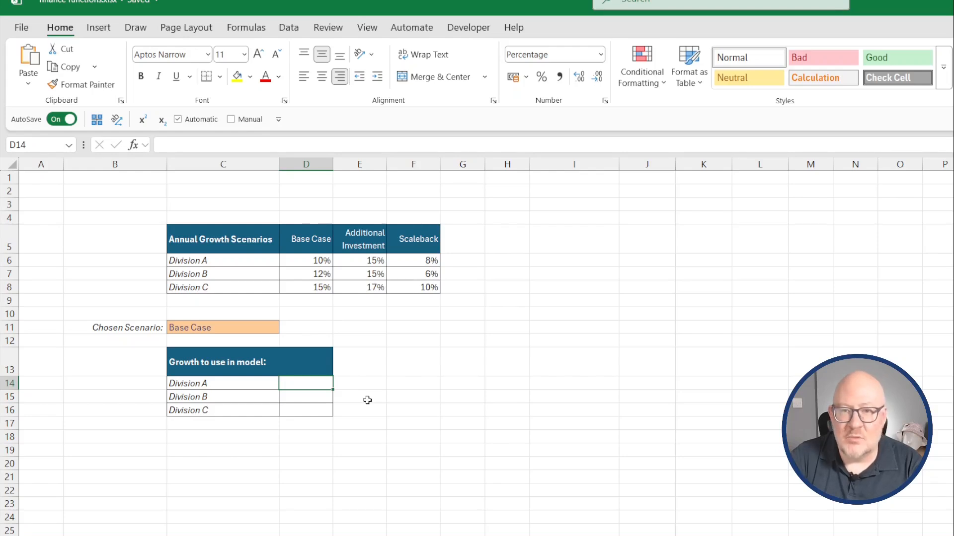
Start a MATCH formula in F14 with $C$11 as the absolute lookup value.
key(Right)
key(Right)
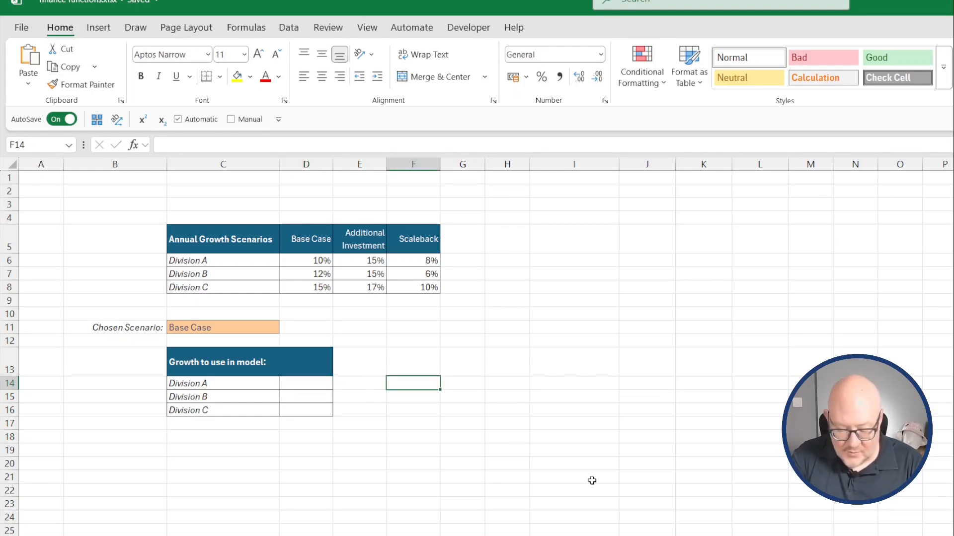
text(=match)
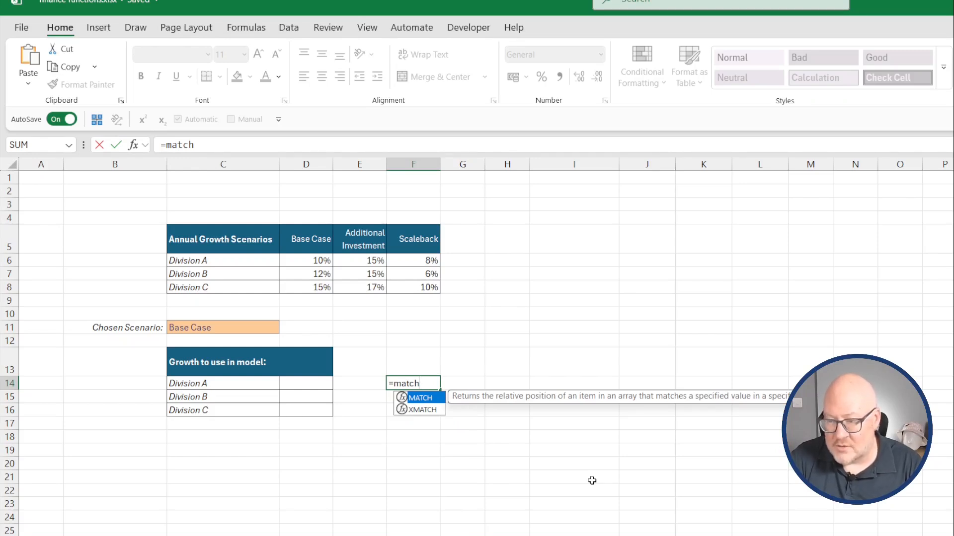
text(()
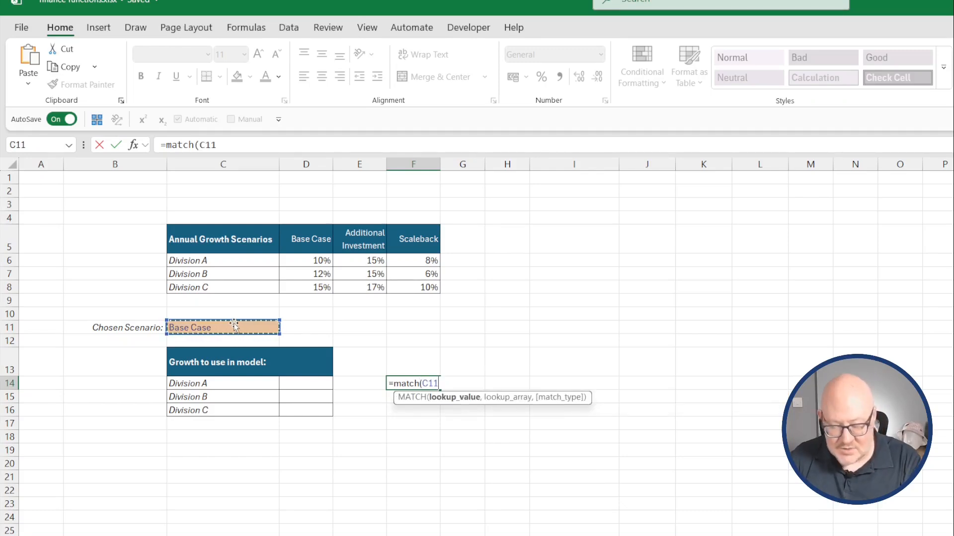
key(F4)
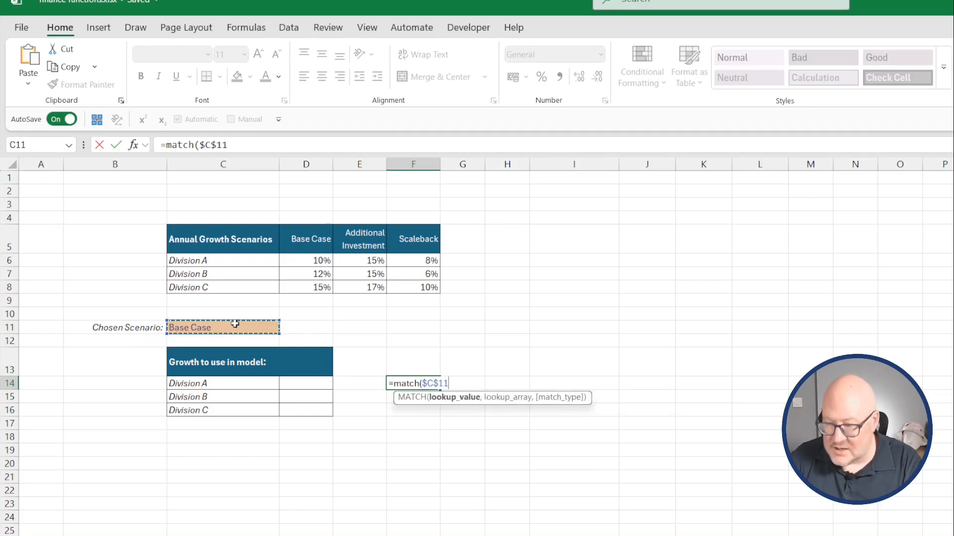
text(,)
Complete the MATCH formula with lookup array $D$5:$F$5 and match type 0, and enter it.
click(324, 240)
drag(324, 240, 422, 248)
key(F4)
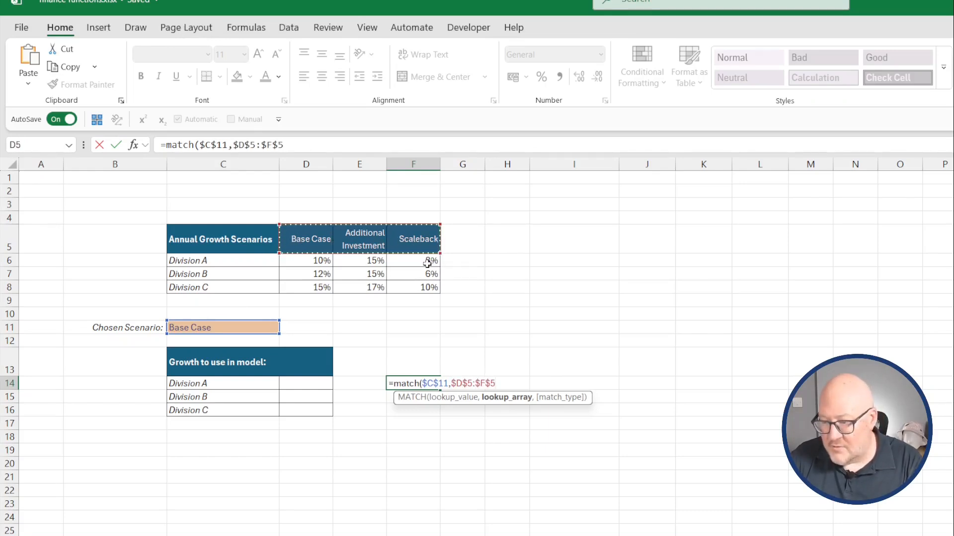
text(,)
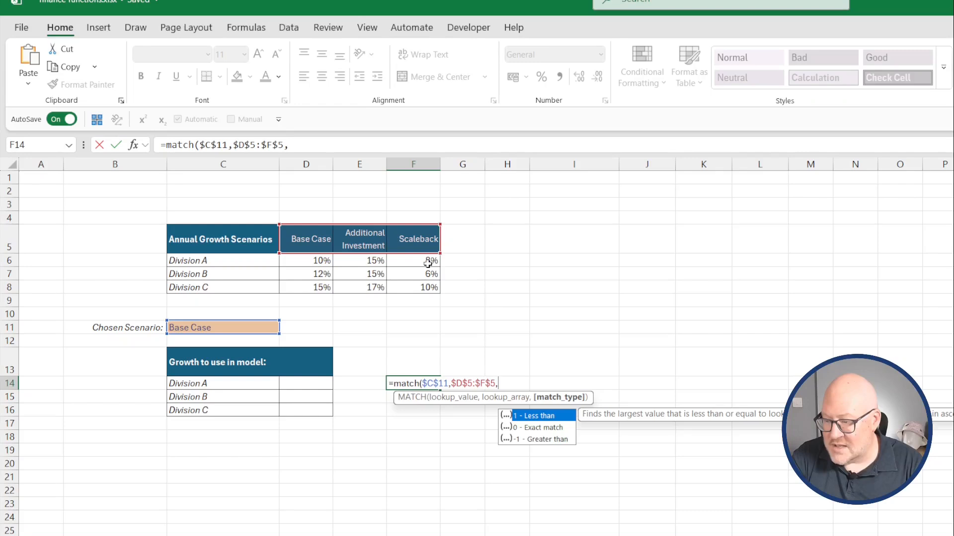
text(0))
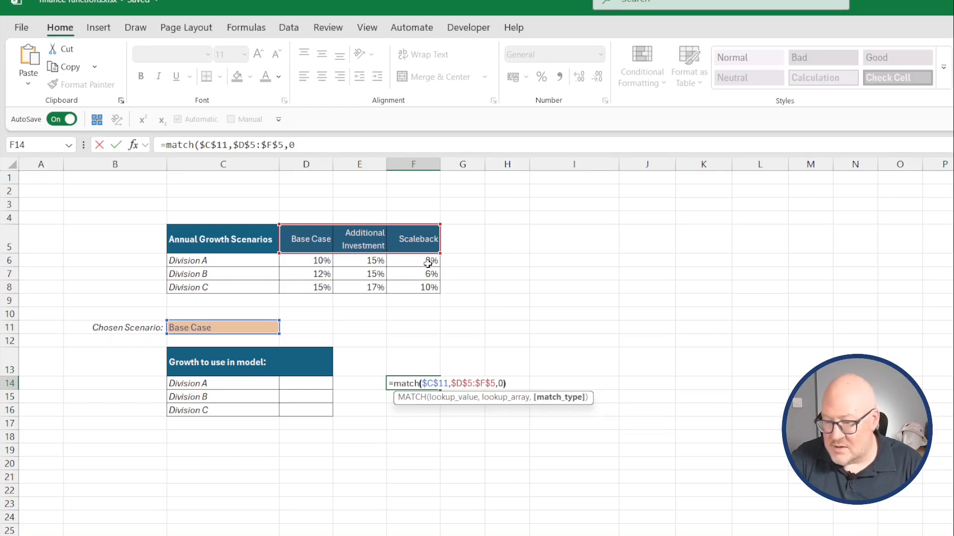
key(Return)
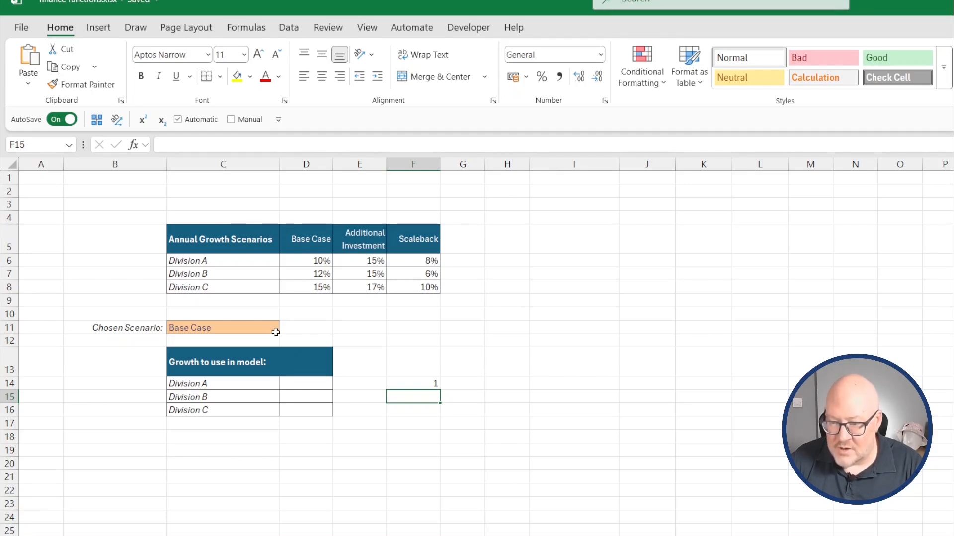
Switch the chosen scenario in C11 to Additional Investment.
click(275, 332)
click(285, 327)
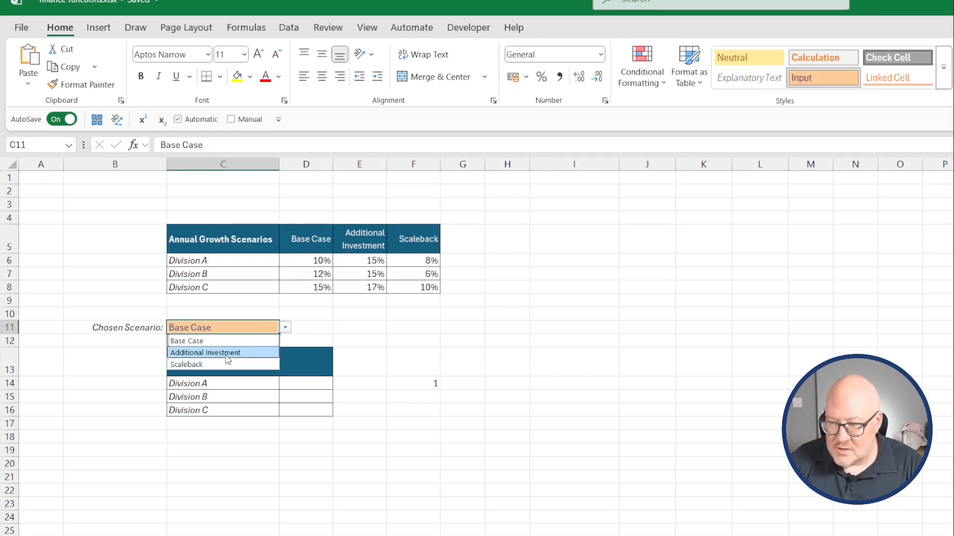
click(227, 353)
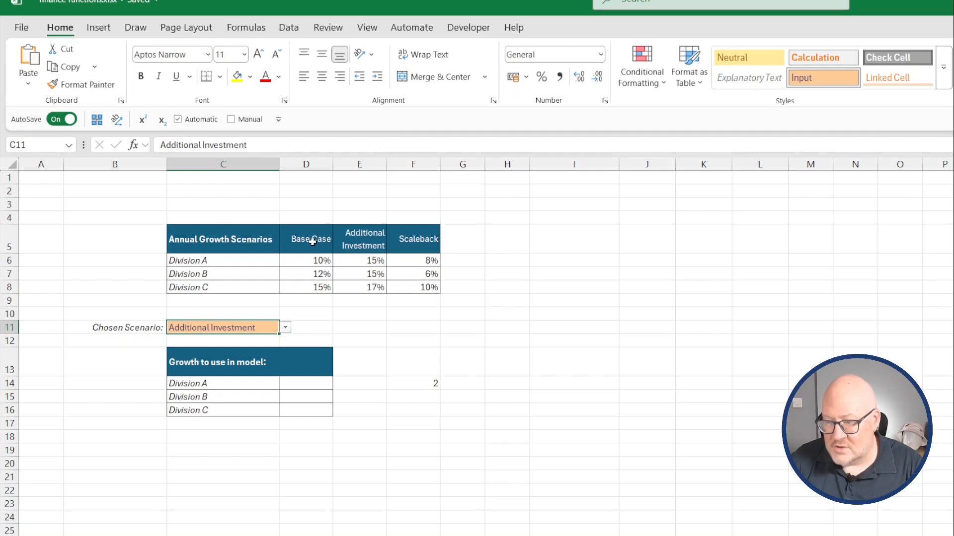
Wrap the MATCH formula in F14 inside INDEX with array D6:F6 and enter it.
click(428, 387)
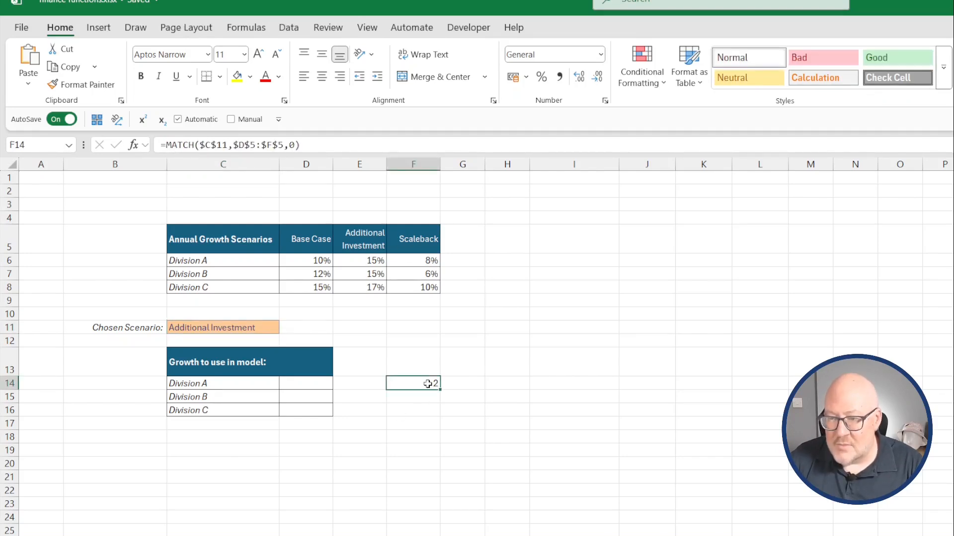
click(166, 143)
text(in)
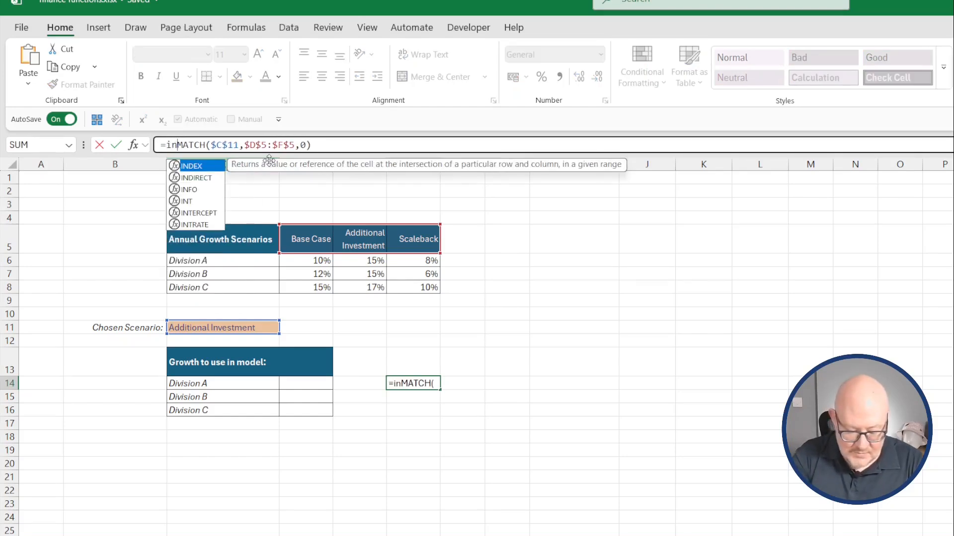
text(dex()
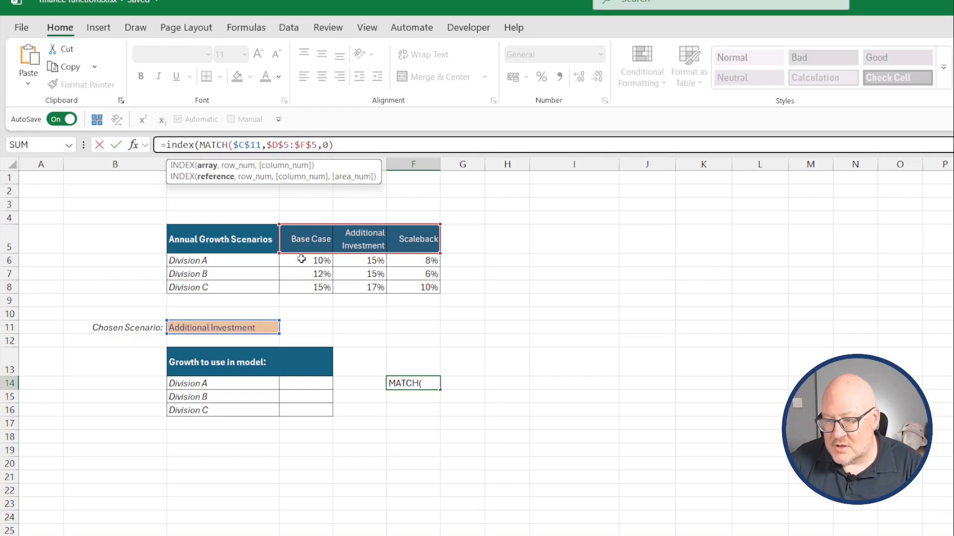
drag(297, 260, 427, 261)
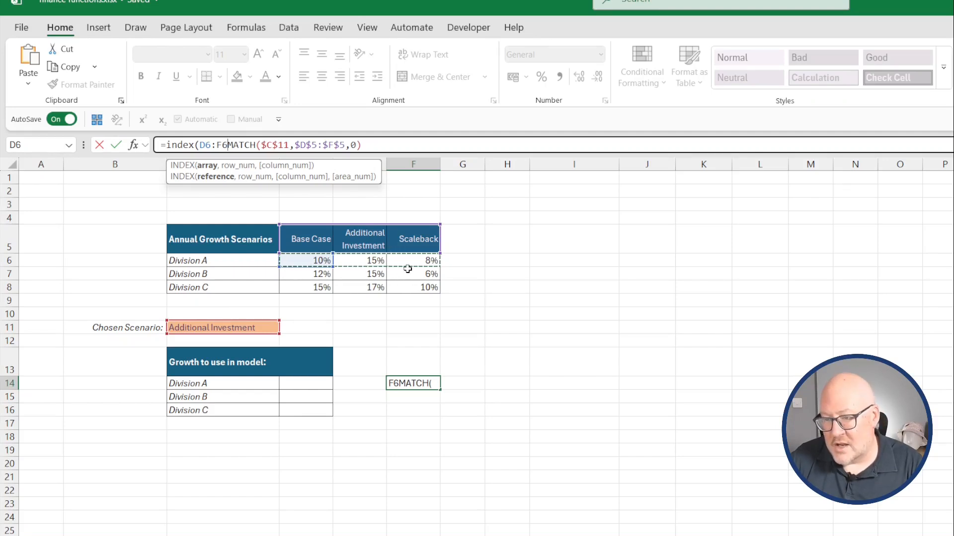
text(,)
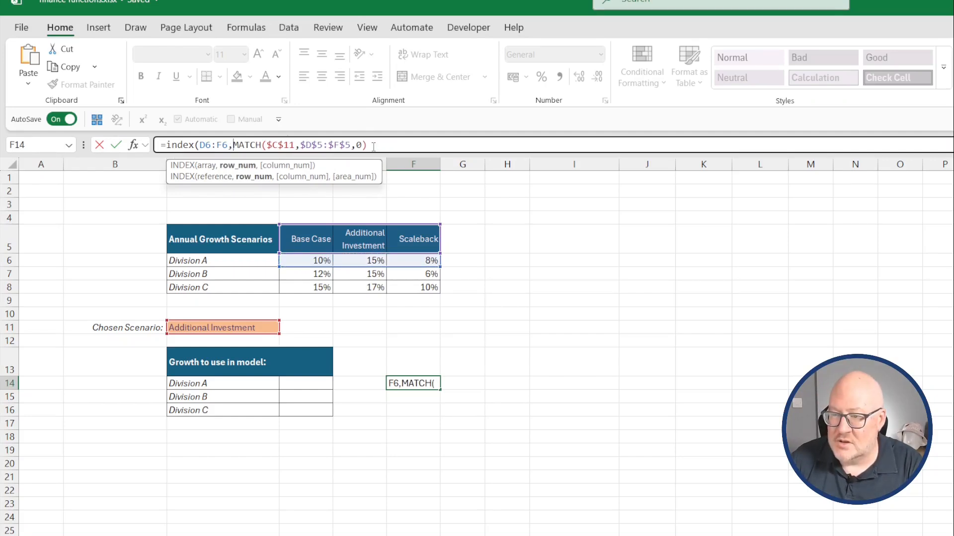
key(ctrl+Return)
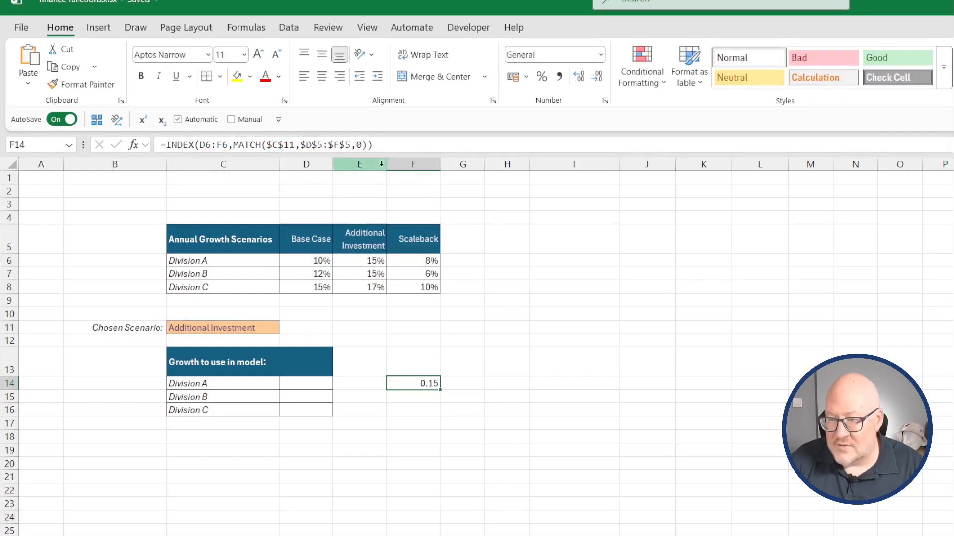
Copy the INDEX/MATCH formula text from F14 into D14 and enter it.
key(F2)
key(shift+Home)
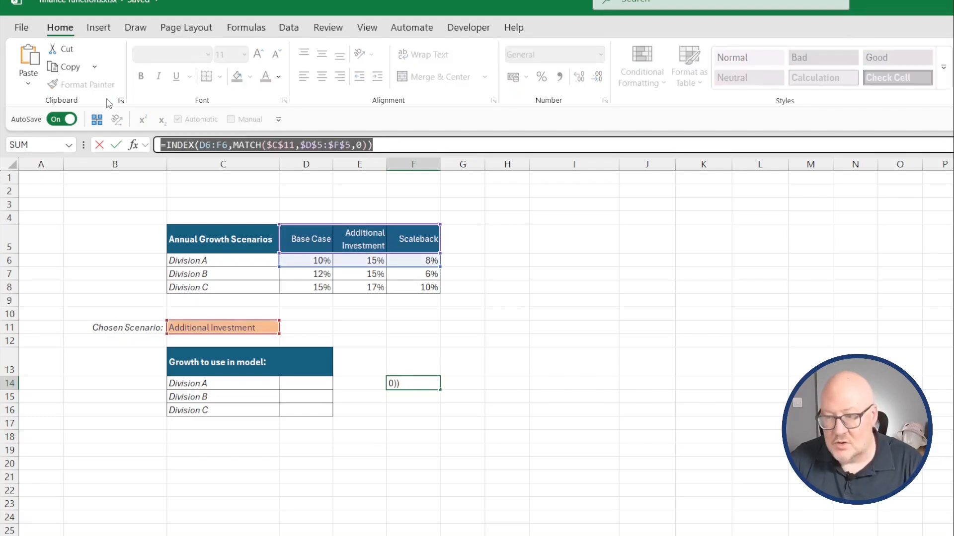
key(Escape)
click(302, 385)
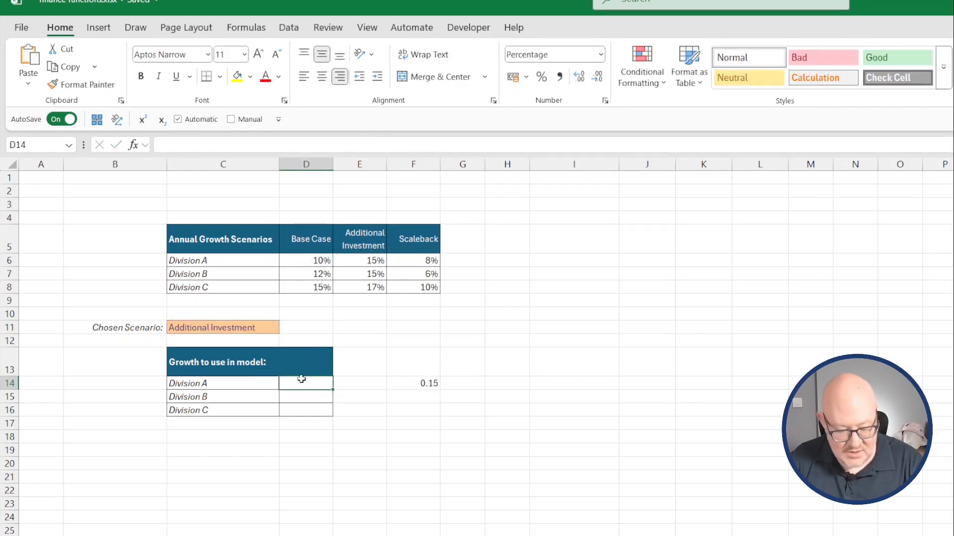
key(F2)
key(ctrl+v)
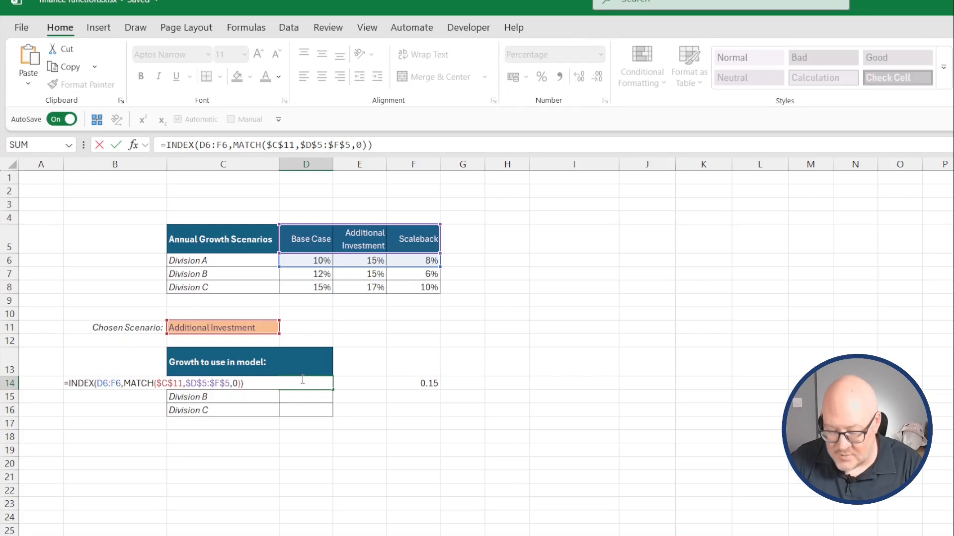
key(Return)
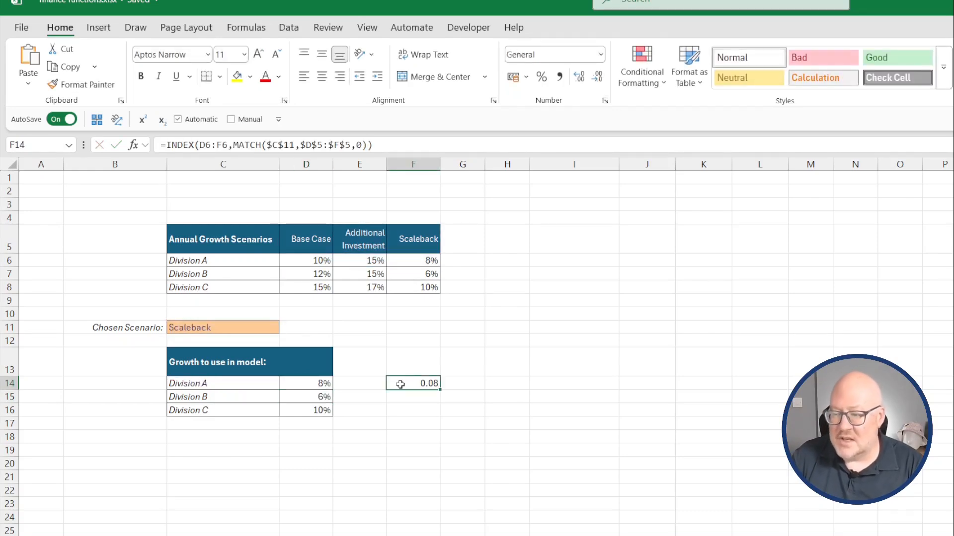
Start an XMATCH formula in F14 with lookup value $C$11 and lookup array $D$5:$F$5.
text(=xmatch()
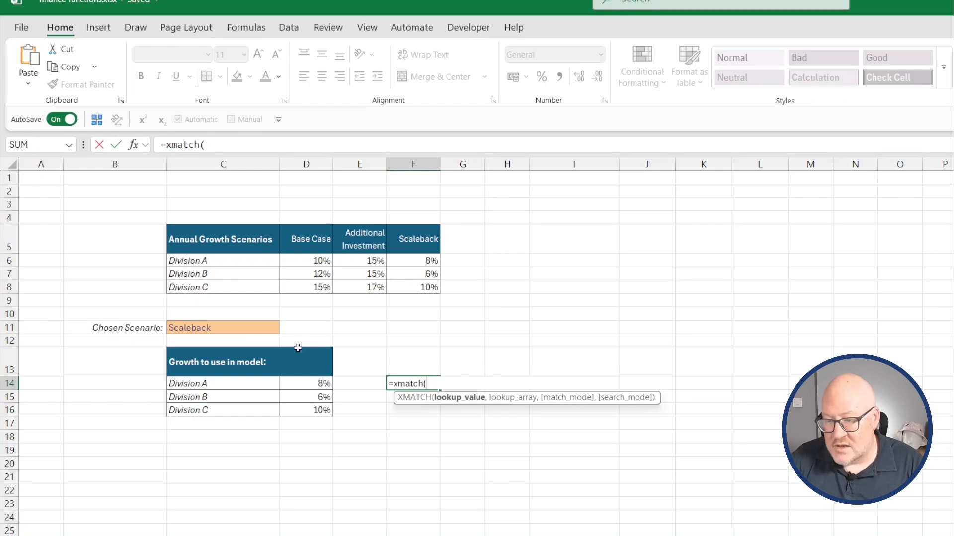
click(240, 326)
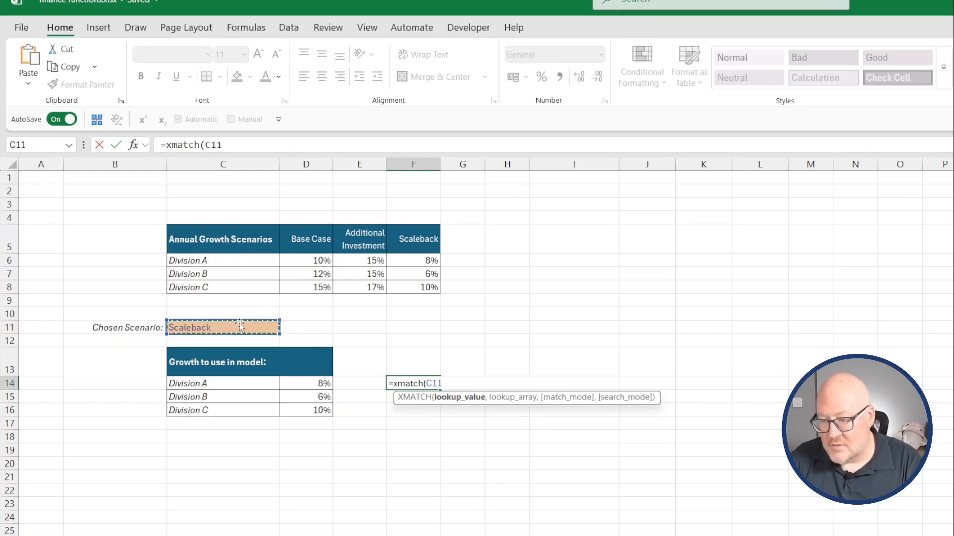
key(F4)
text(,)
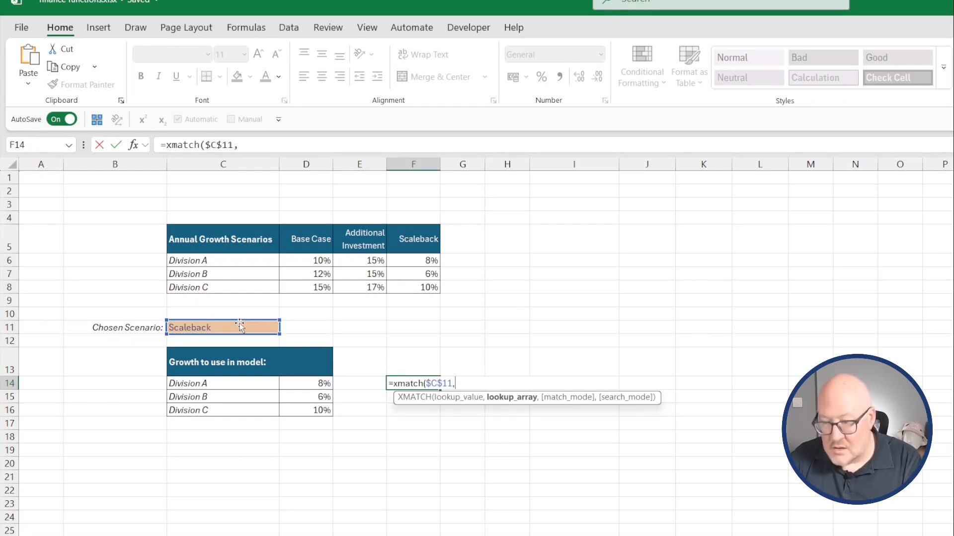
drag(295, 243, 412, 240)
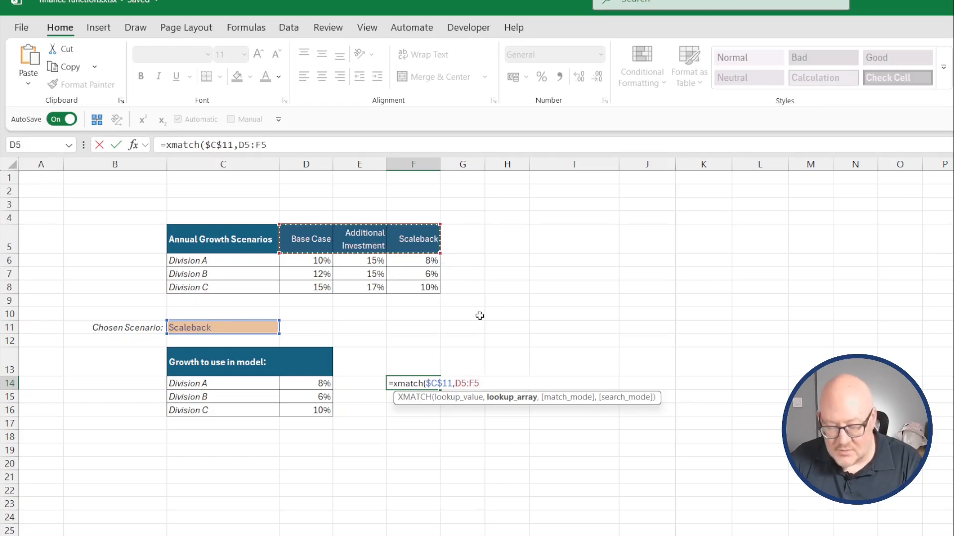
key(F4)
text(,)
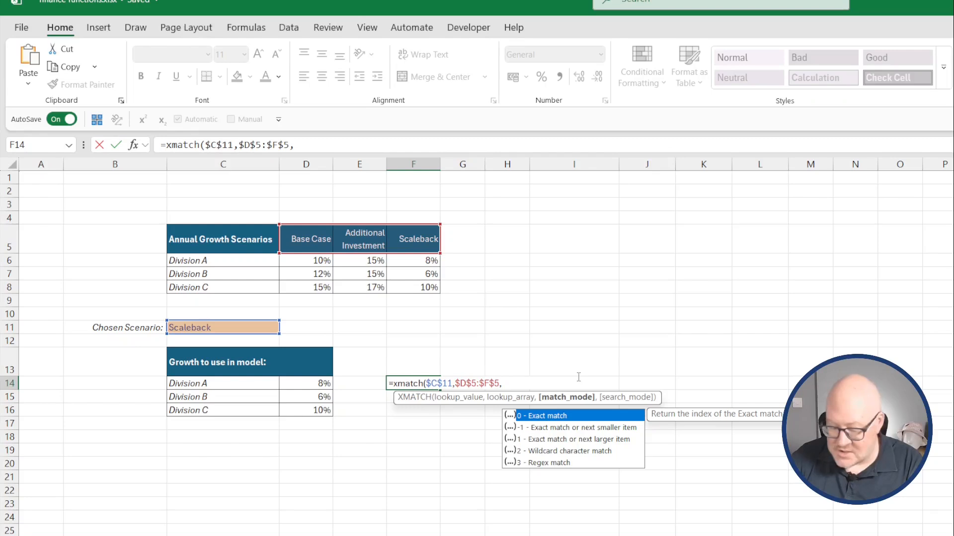
Finish the XMATCH with match mode 0 (exact match) and search mode 1 (first-to-last), and enter it.
text(0)
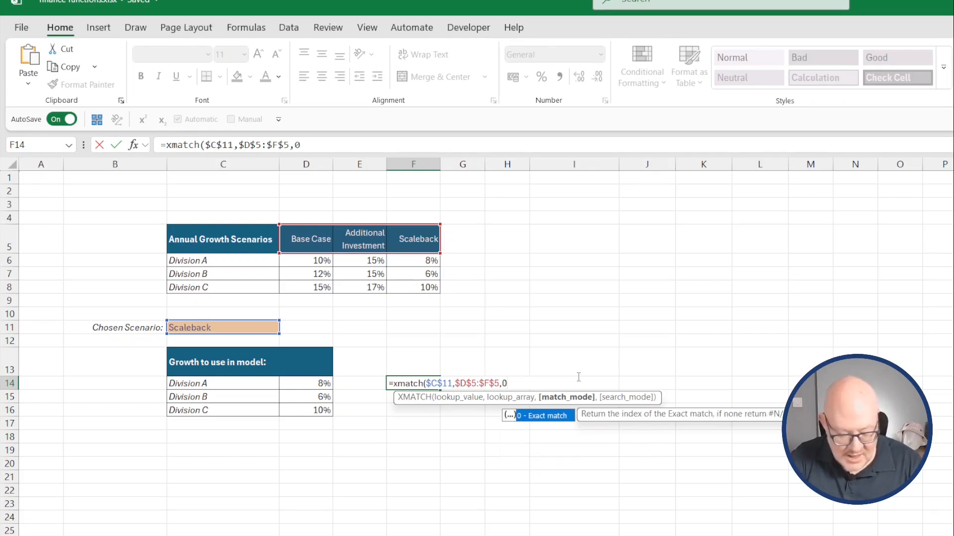
text(,)
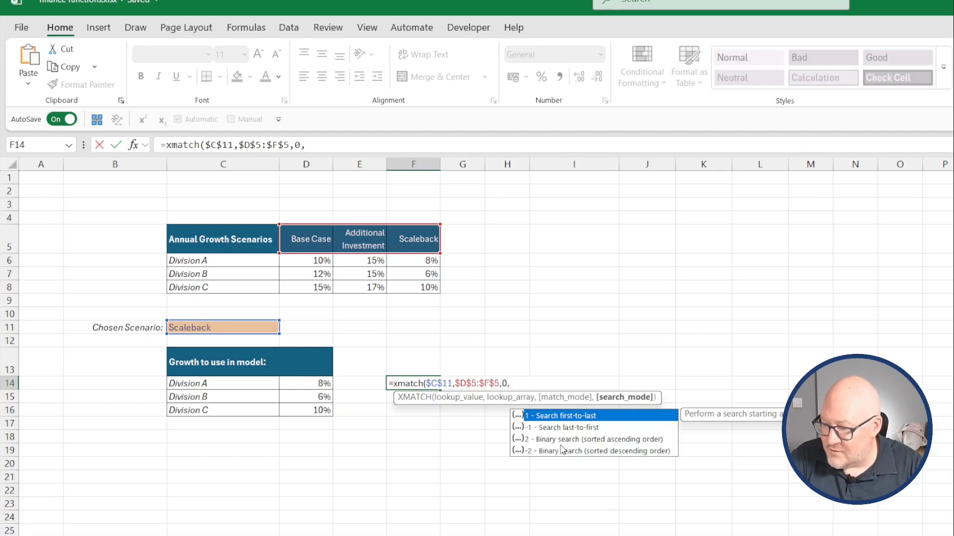
text(1)
text())
key(Return)
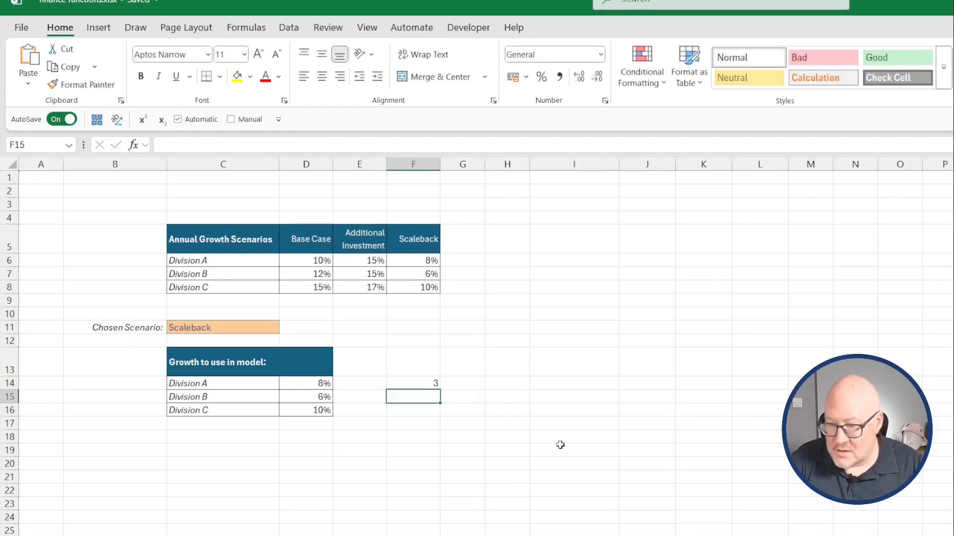
Replace the MATCH in D14's formula with the XMATCH from F14, then fill D14 down to D16.
key(Up)
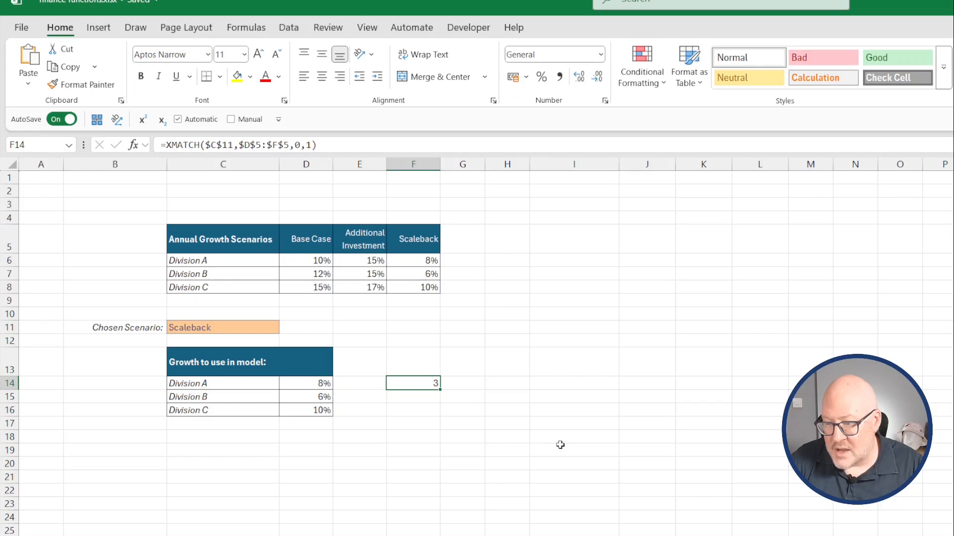
drag(325, 145, 369, 158)
key(ctrl+c)
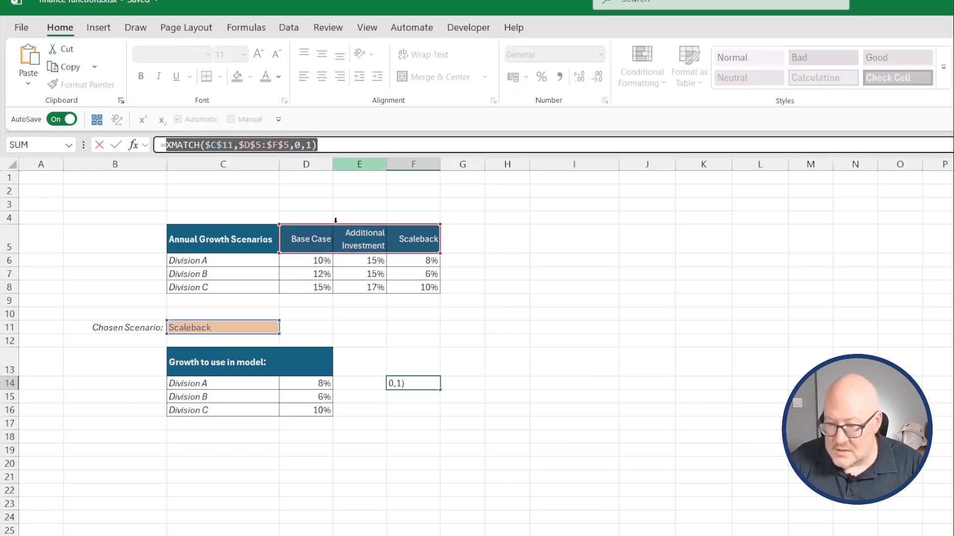
key(Return)
click(308, 382)
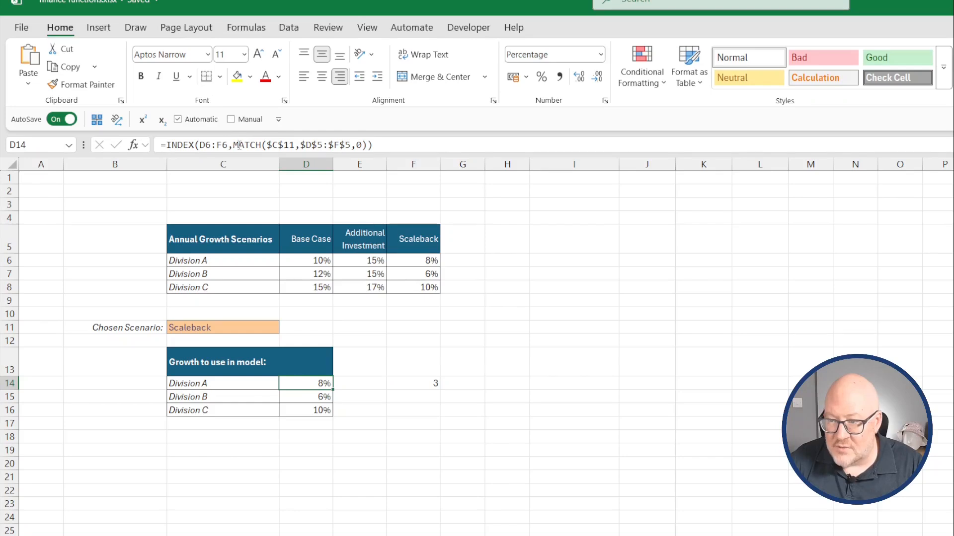
drag(233, 145, 367, 145)
key(ctrl+v)
key(ctrl+Return)
drag(332, 389, 332, 417)
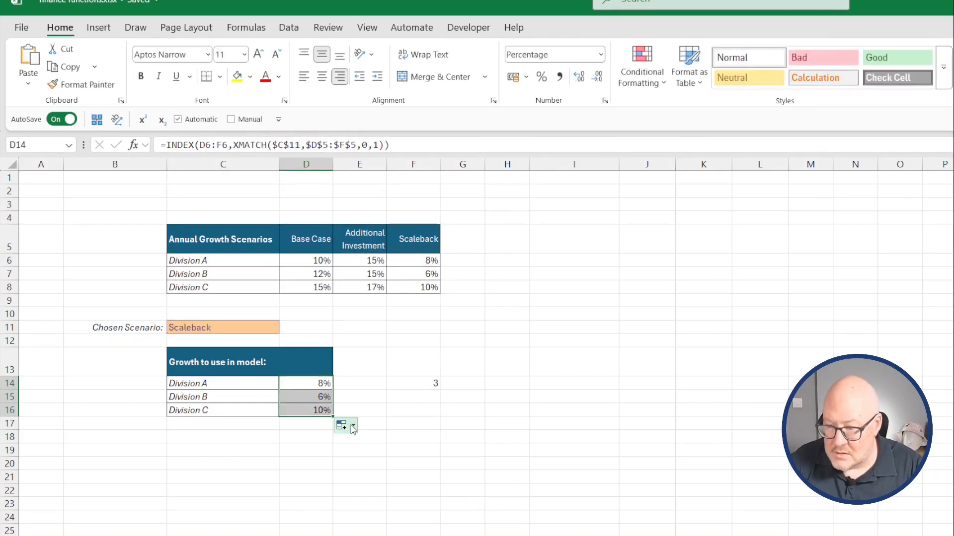
click(412, 453)
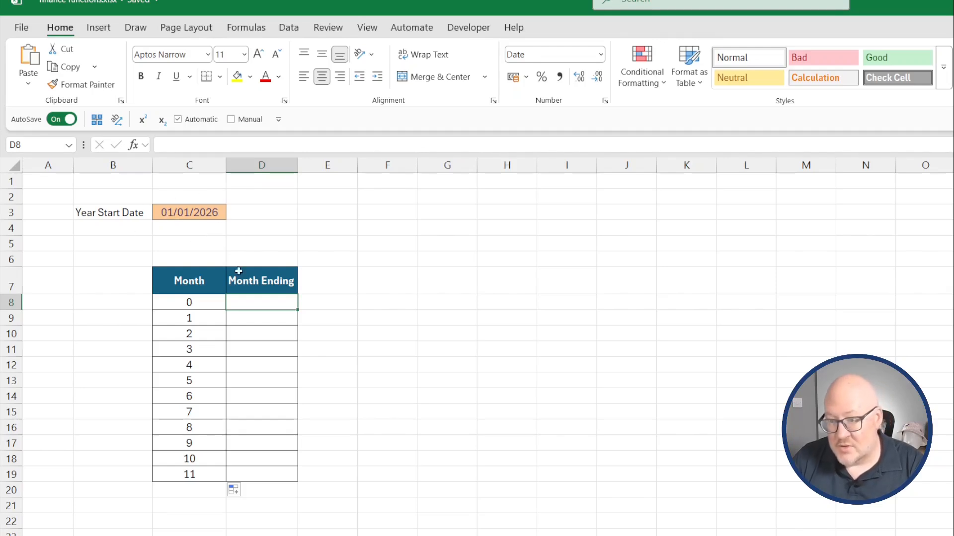
Enter =EOMONTH($C$3,C8) in D8 and fill it down through D19.
text(=eom)
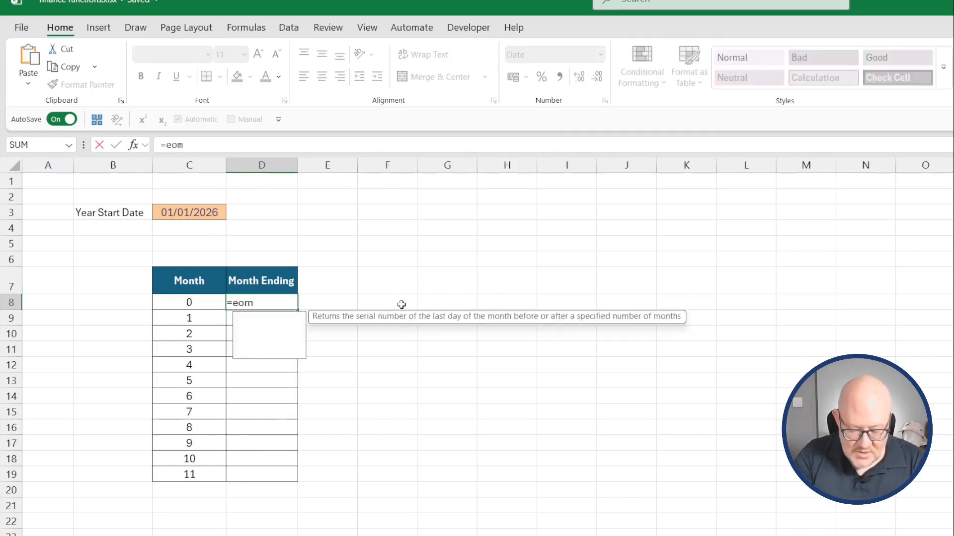
text(onth()
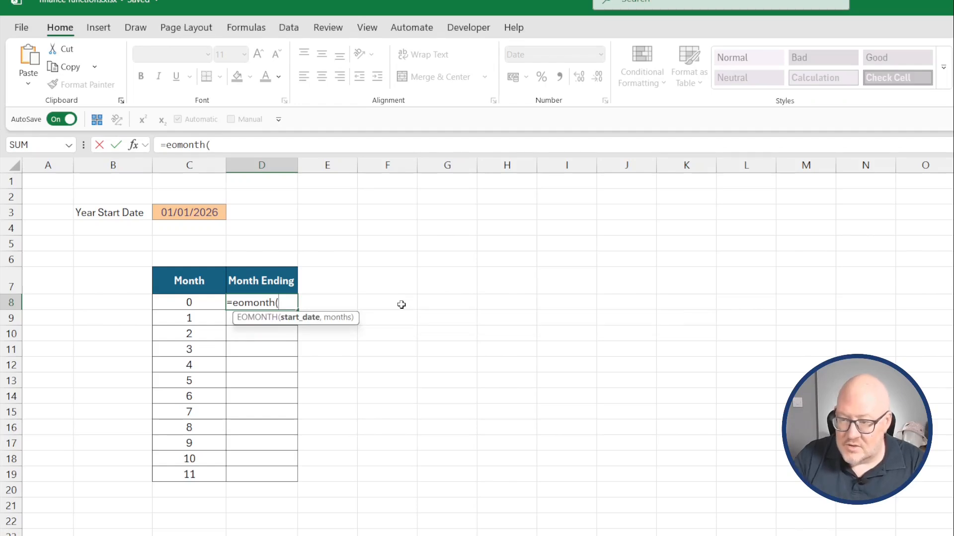
click(211, 212)
key(F4)
text(,)
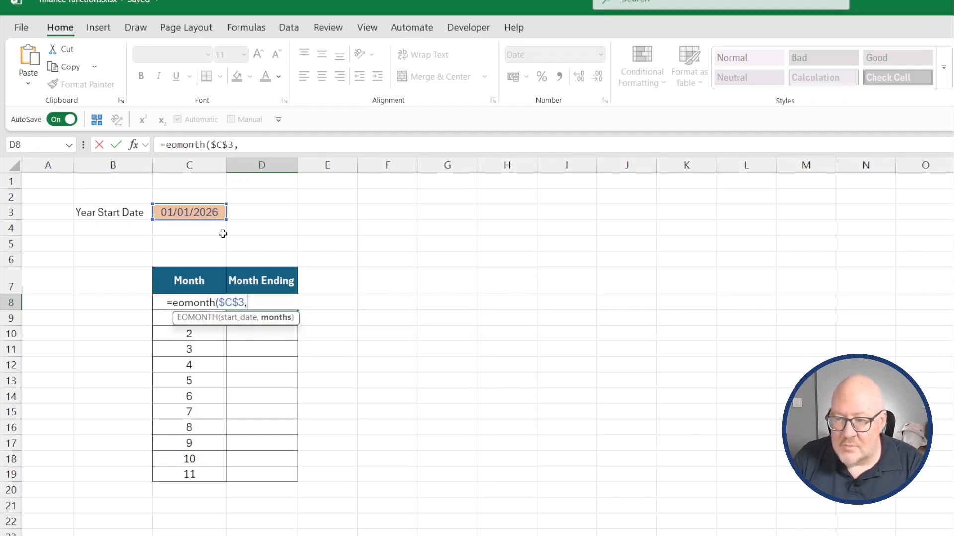
key(Left)
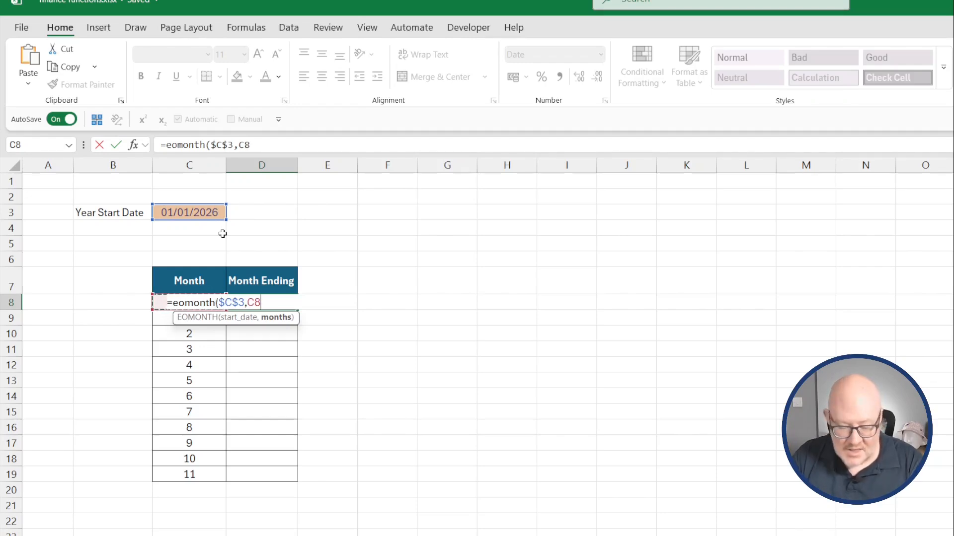
key(Return)
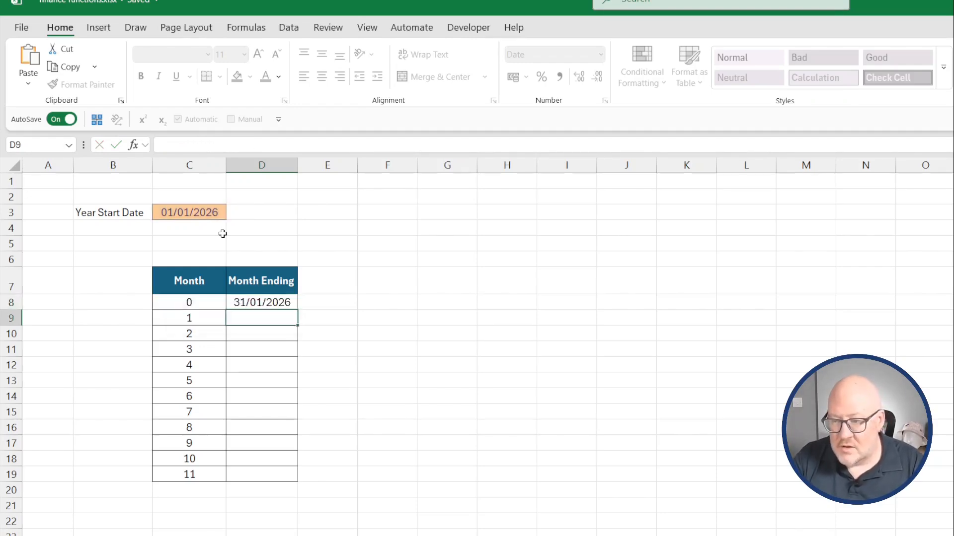
click(286, 303)
drag(299, 311, 303, 485)
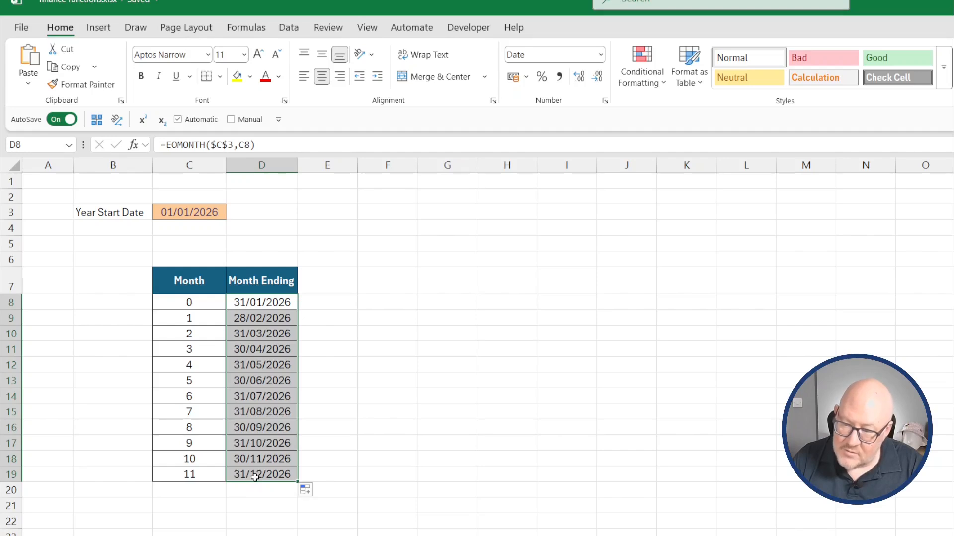
Change the Year Start Date in C3 to 1/04/2026.
click(191, 216)
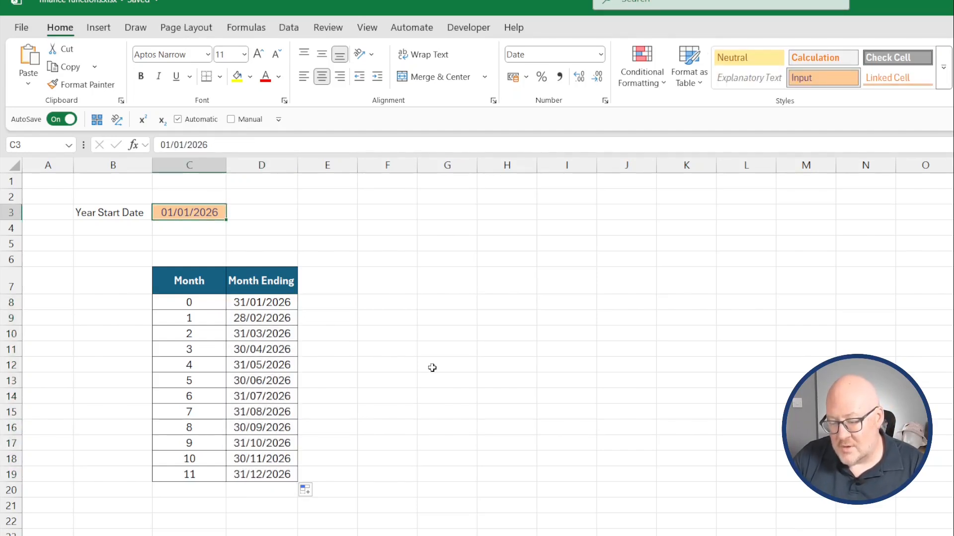
text(1/04)
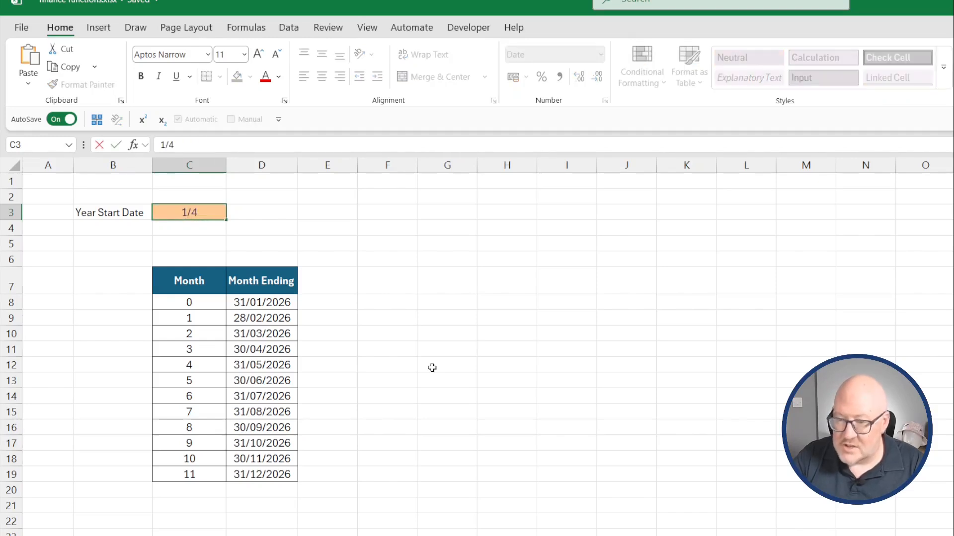
text(/2026)
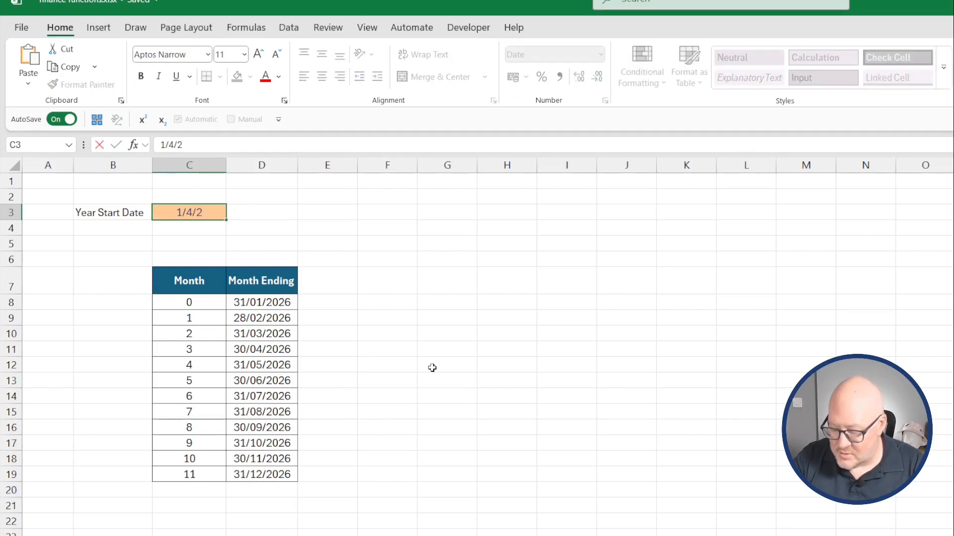
key(Return)
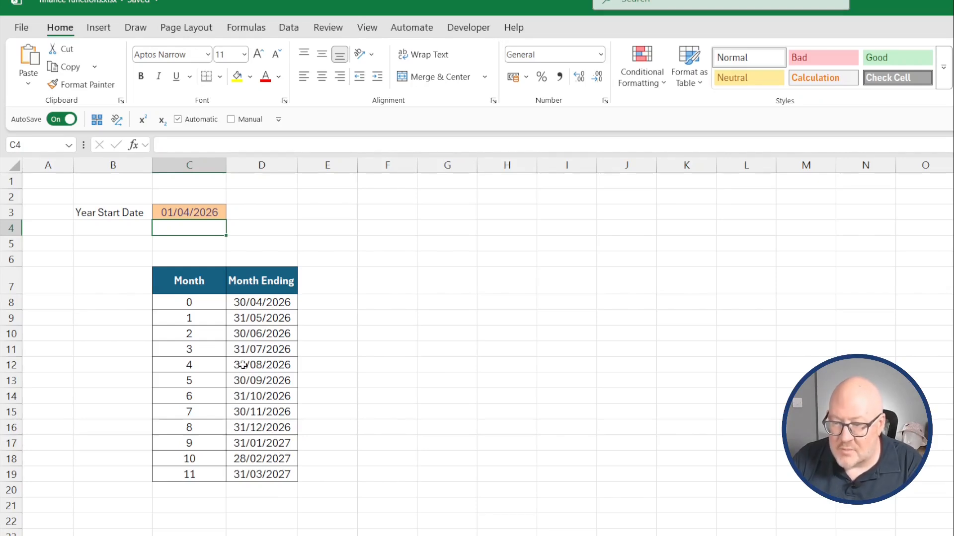
Change D8's months argument to the range C8:C19 and clear D9:D19 so the formula can spill.
click(252, 302)
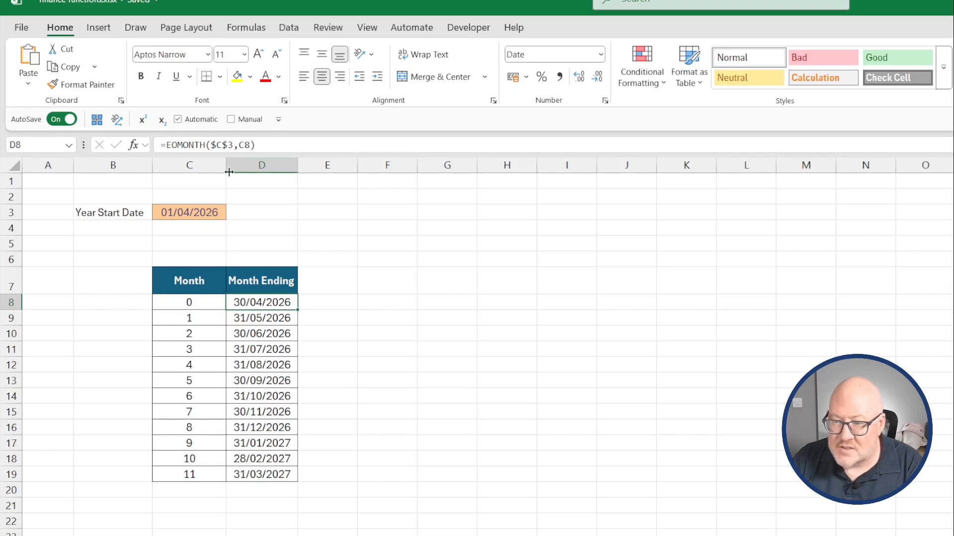
click(249, 144)
key(BackSpace)
key(BackSpace)
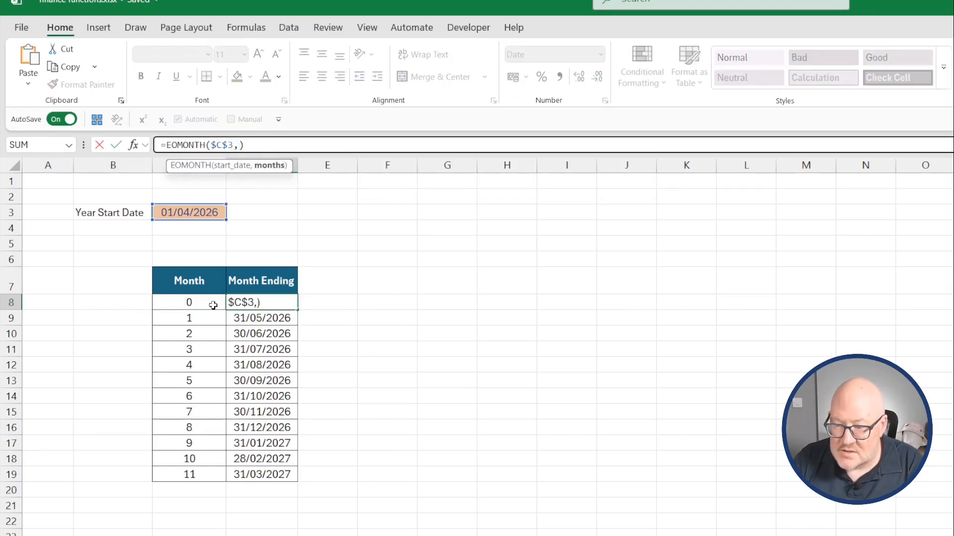
drag(213, 304, 209, 474)
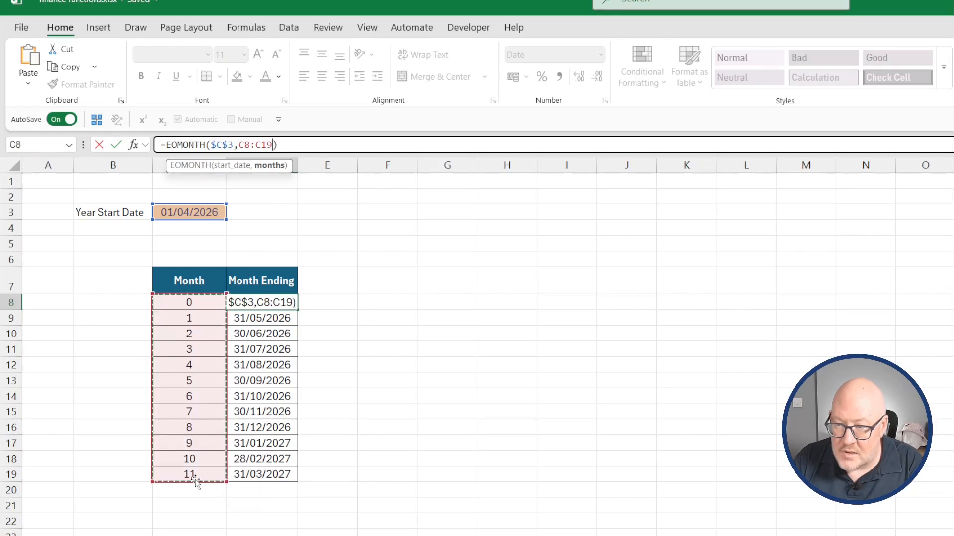
key(Return)
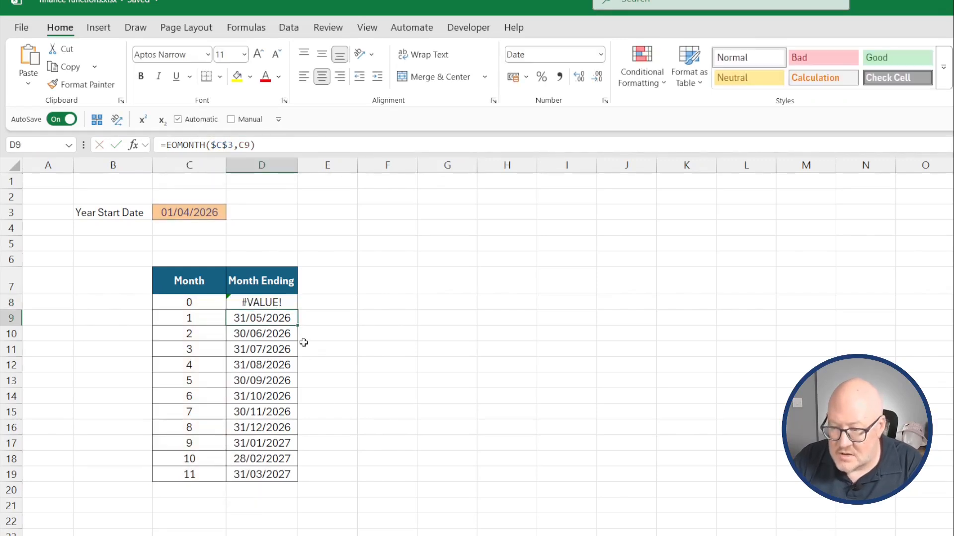
drag(295, 323, 270, 475)
key(Delete)
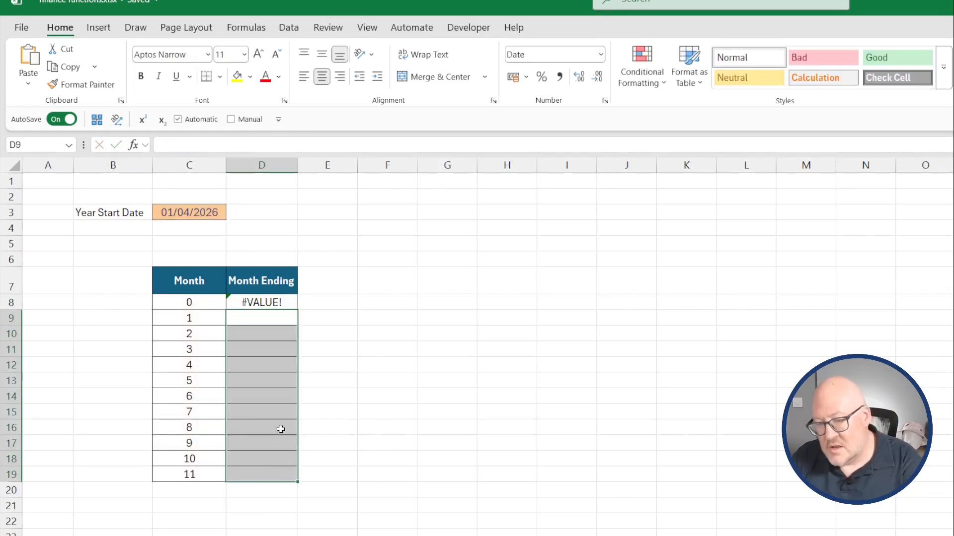
Append +0 to the C8:C19 range in D8's EOMONTH formula to coerce it to numbers.
click(282, 305)
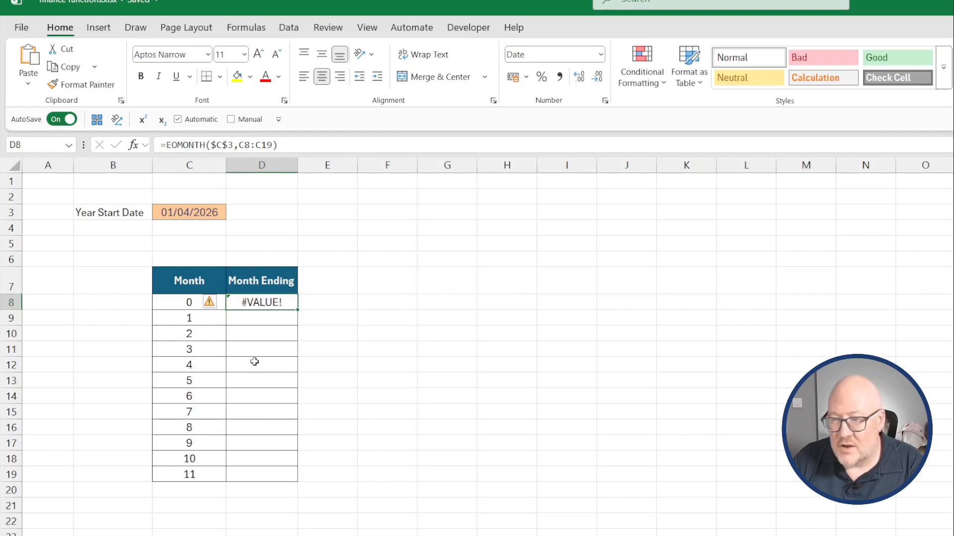
click(428, 331)
click(256, 301)
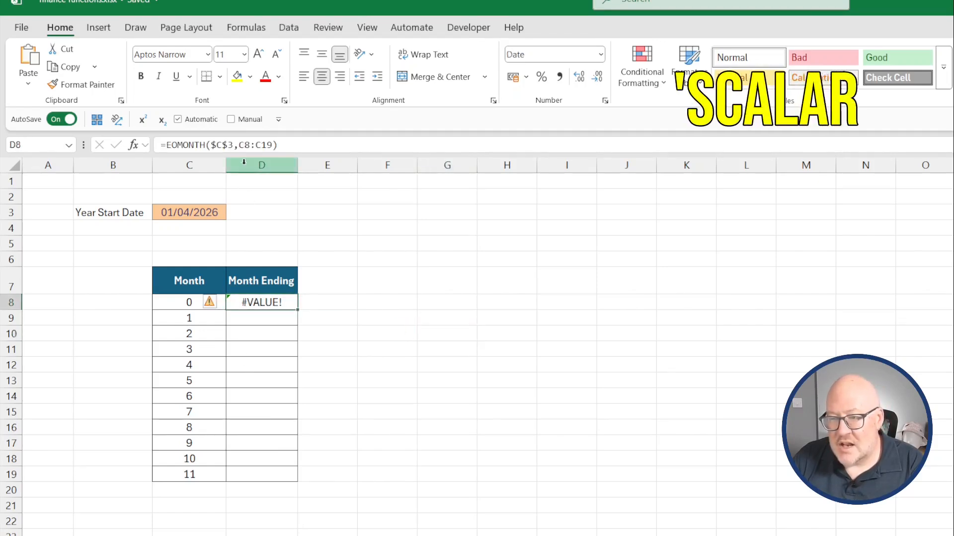
click(241, 145)
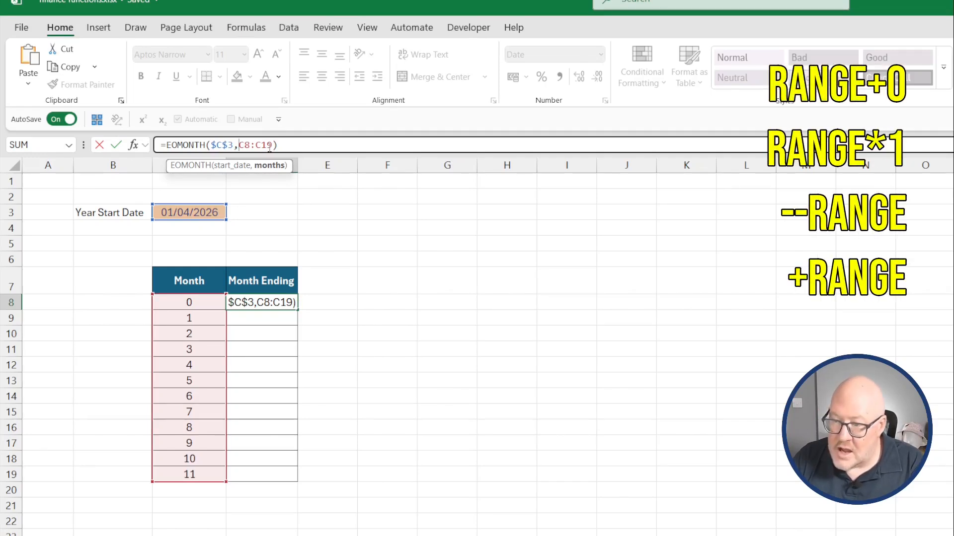
click(271, 145)
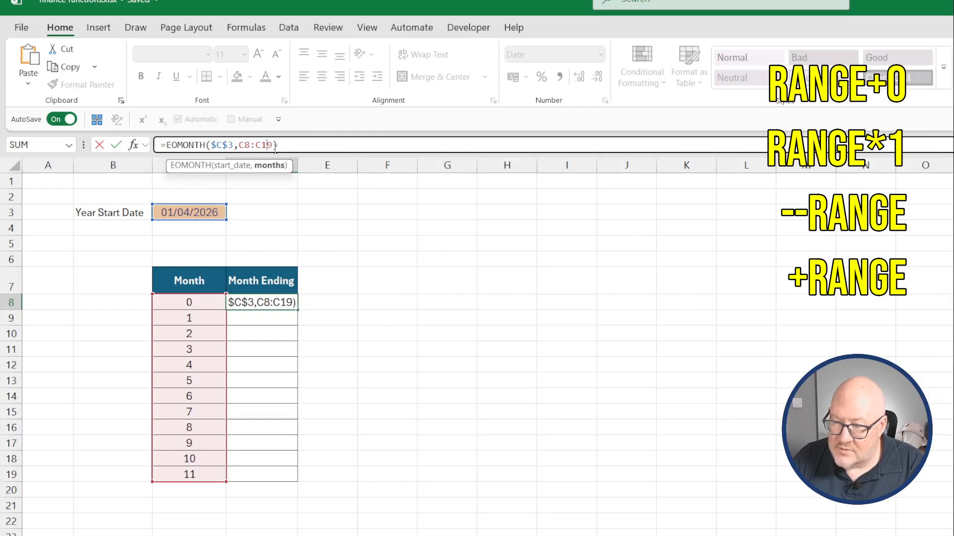
text(+)
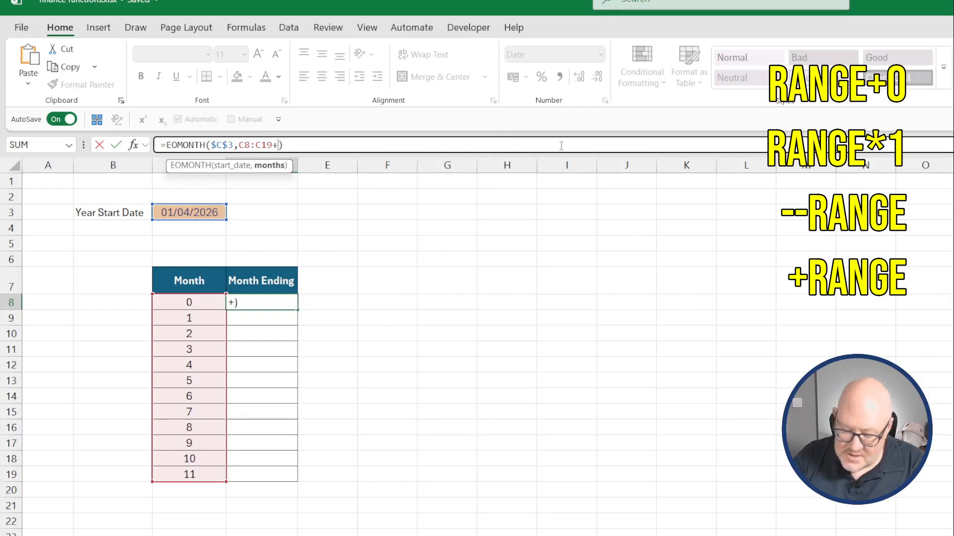
text(0)
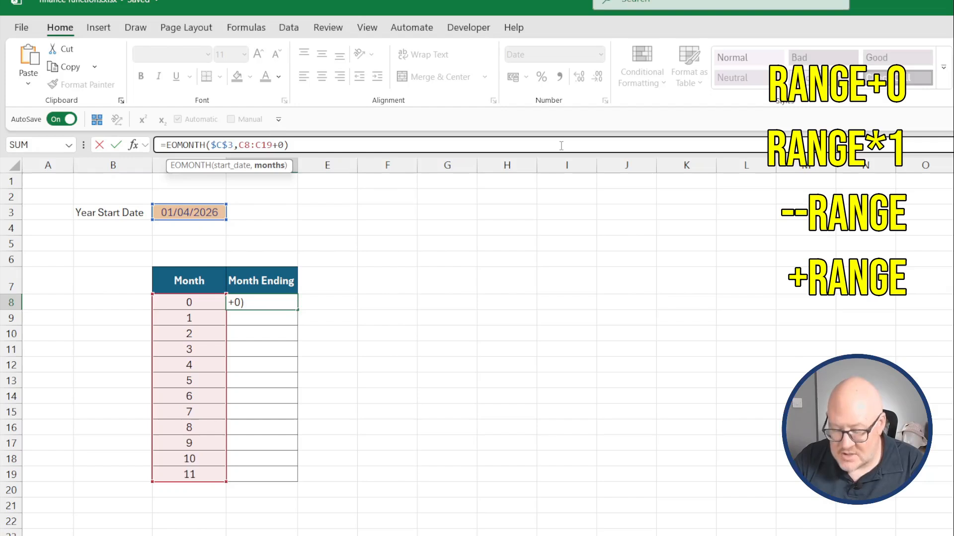
key(Return)
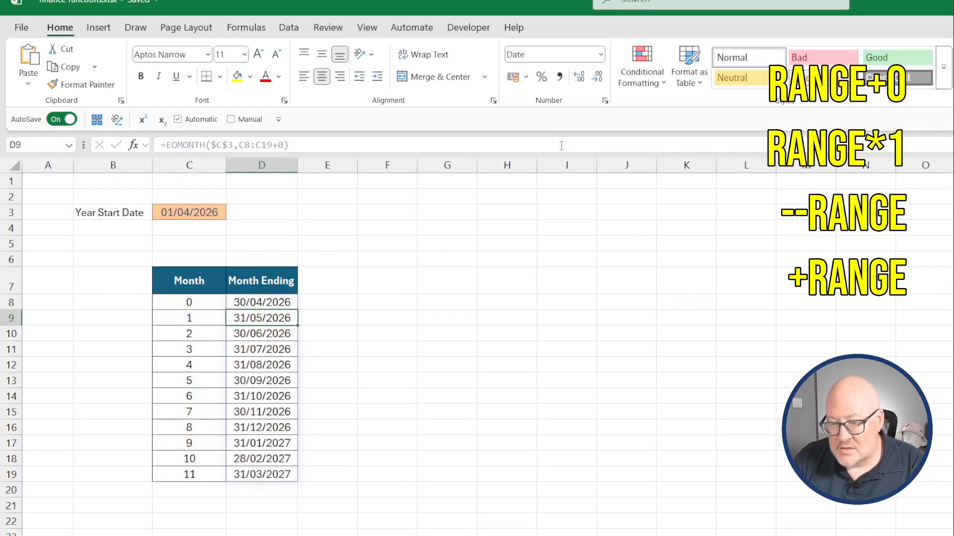
key(Up)
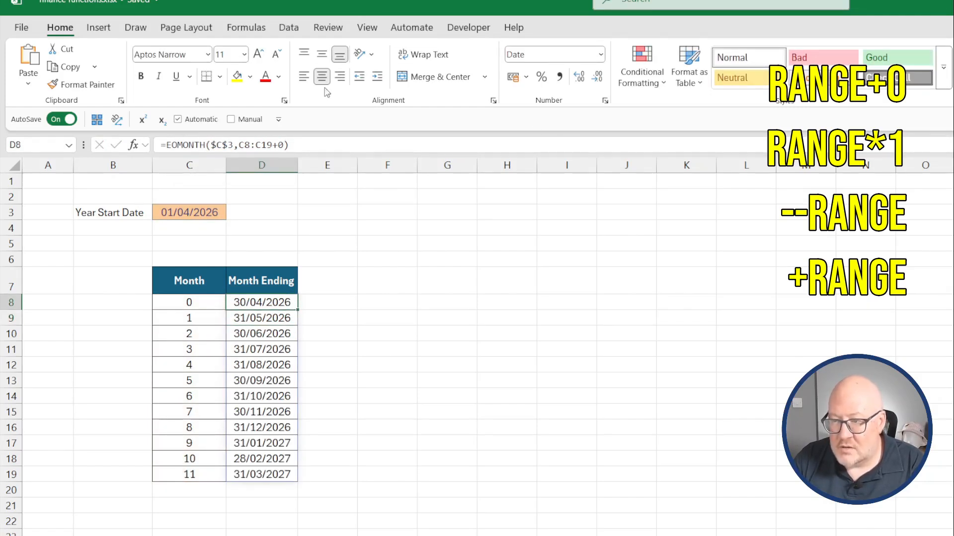
Replace the +0 in D8's formula with *1.
click(285, 144)
key(BackSpace)
key(BackSpace)
text(*1)
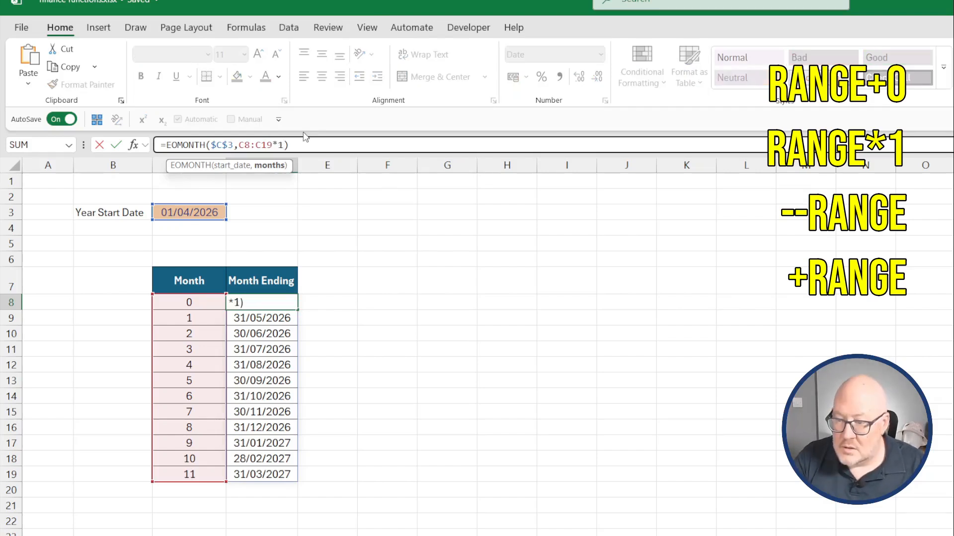
key(Return)
Swap the *1 for a double unary -- in front of C8:C19 in D8's formula.
click(282, 304)
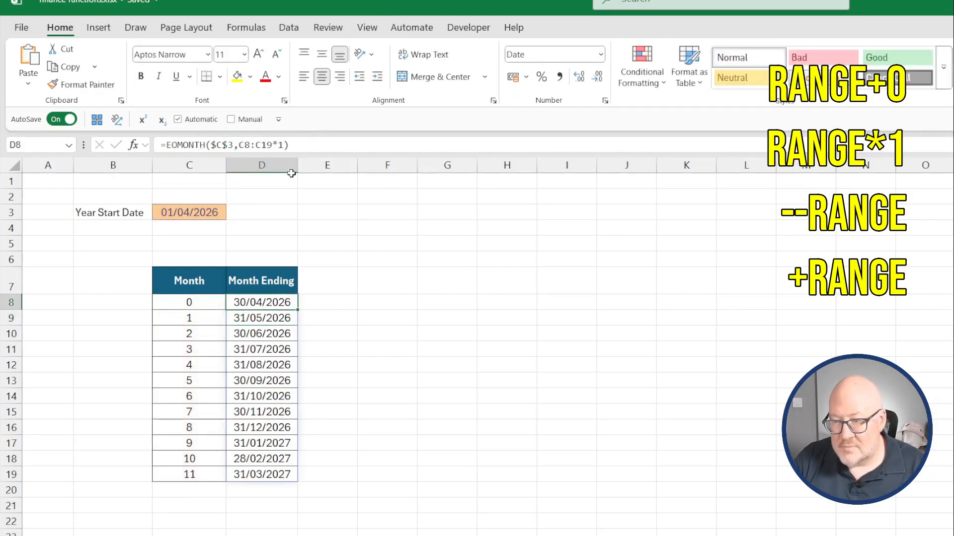
click(282, 144)
key(BackSpace)
key(BackSpace)
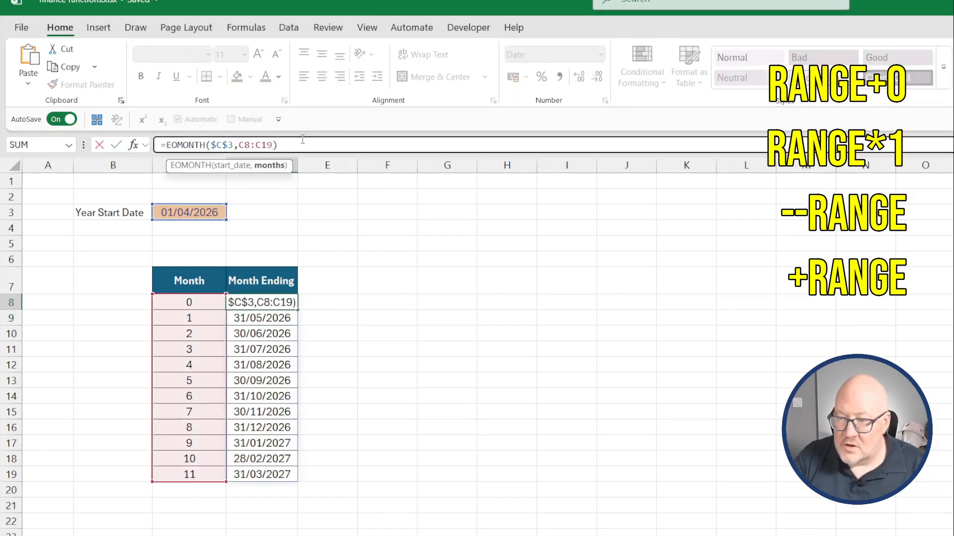
text(--)
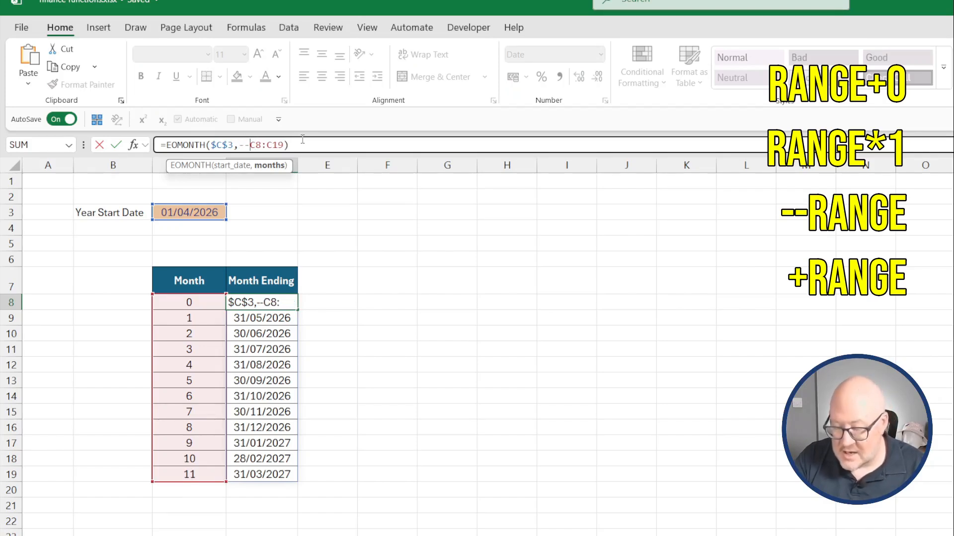
key(ctrl+Return)
Replace the -- with a single + before C8:C19 and enter D8's formula.
click(253, 144)
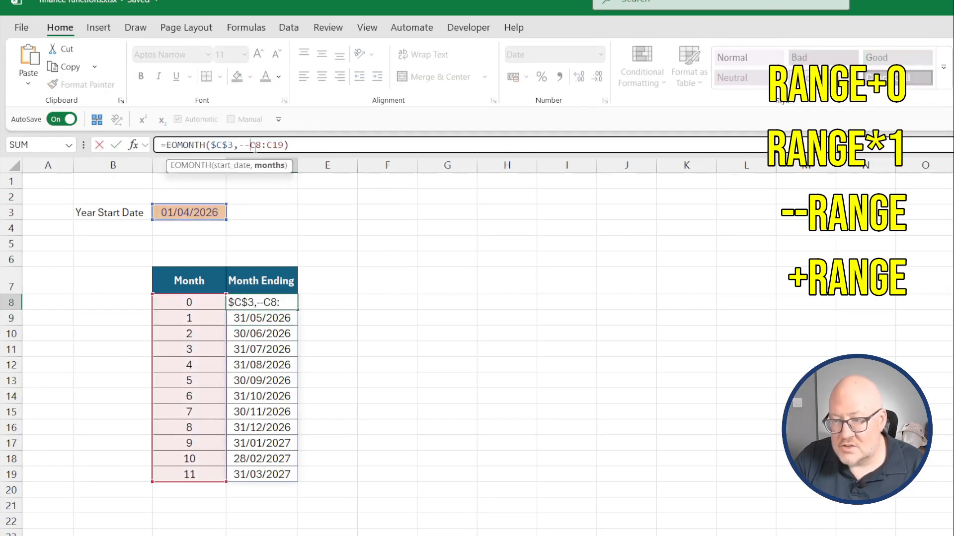
key(BackSpace)
key(BackSpace)
key(BackSpace)
text(,+)
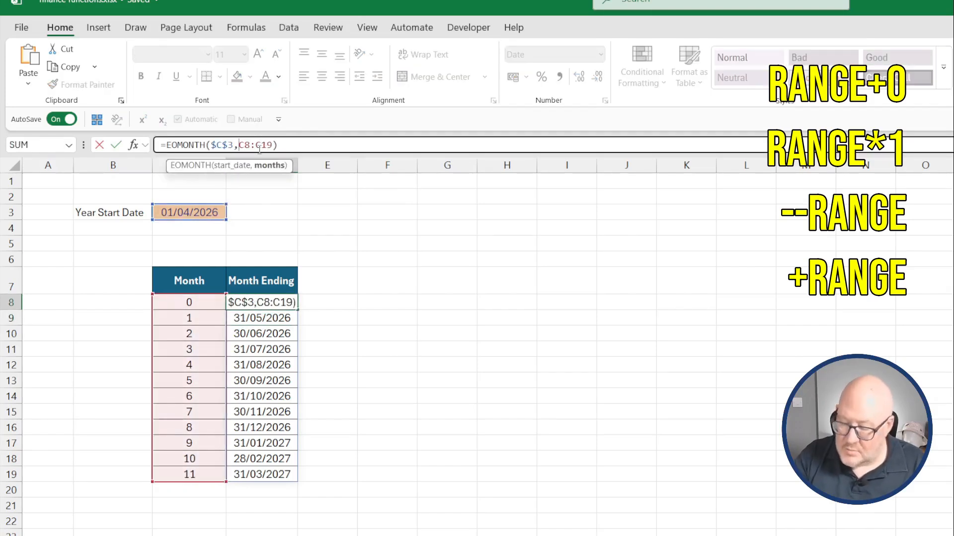
key(Return)
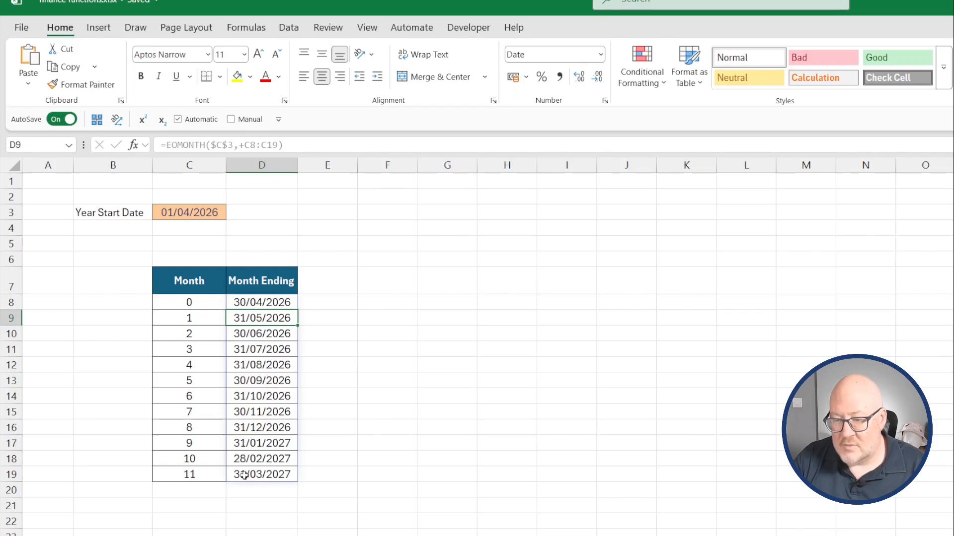
Enter =SEQUENCE(12,1,0,1) in G8.
click(315, 304)
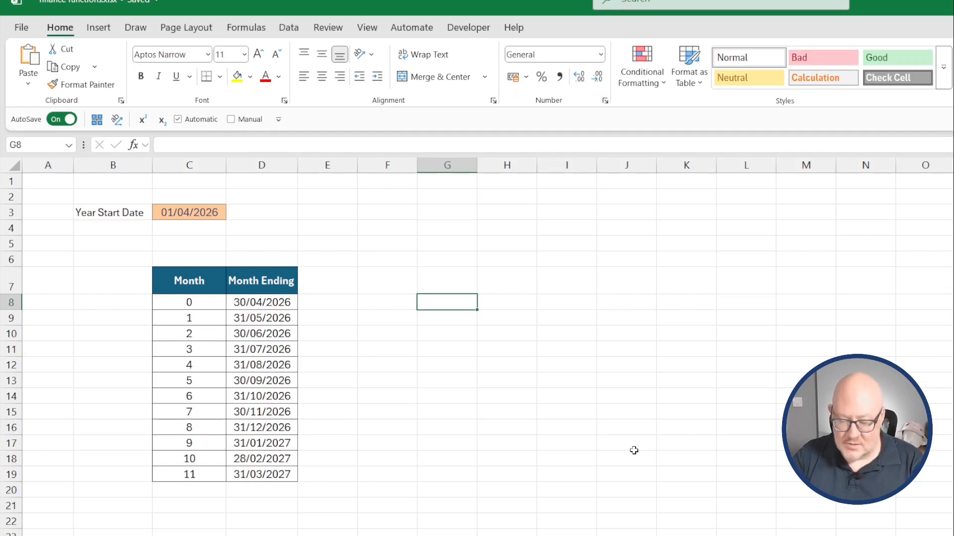
text(=sequence)
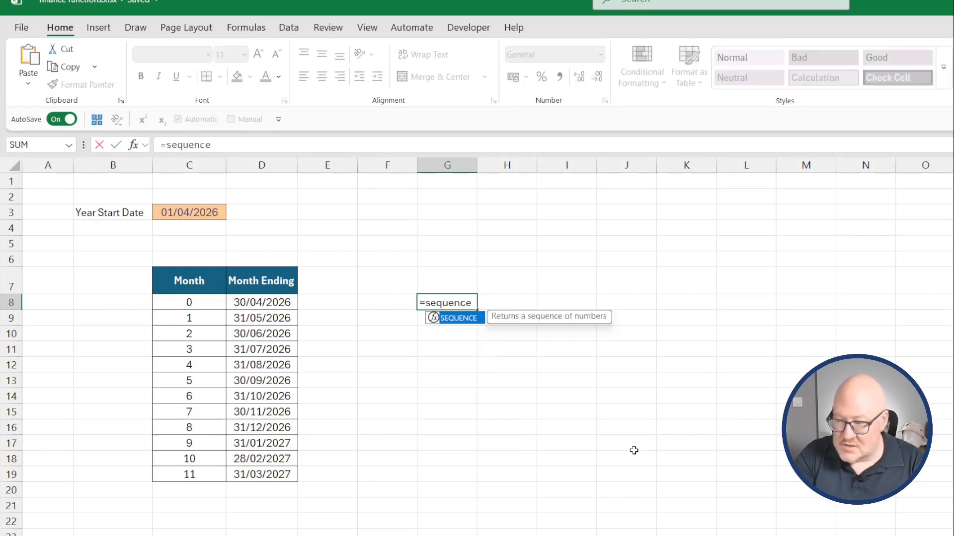
text((12,1,)
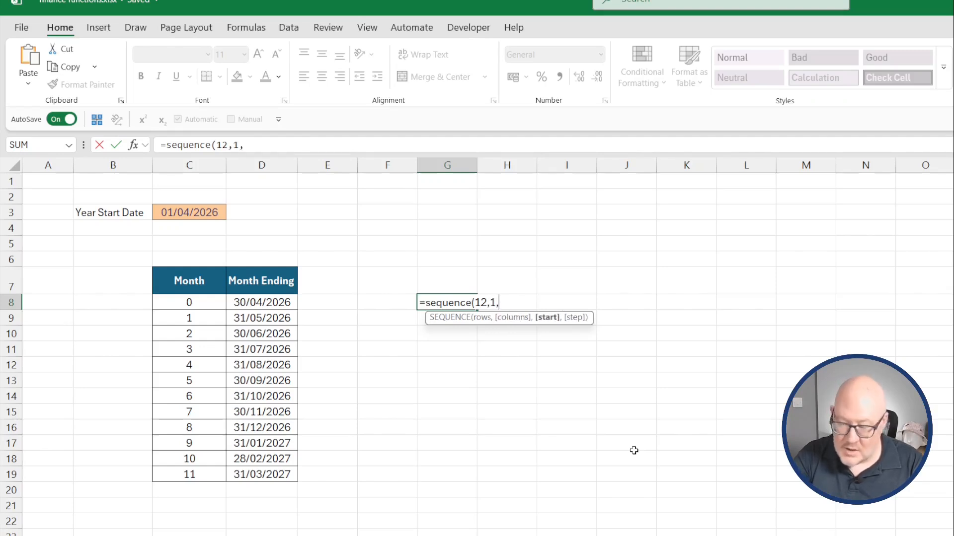
text(0,)
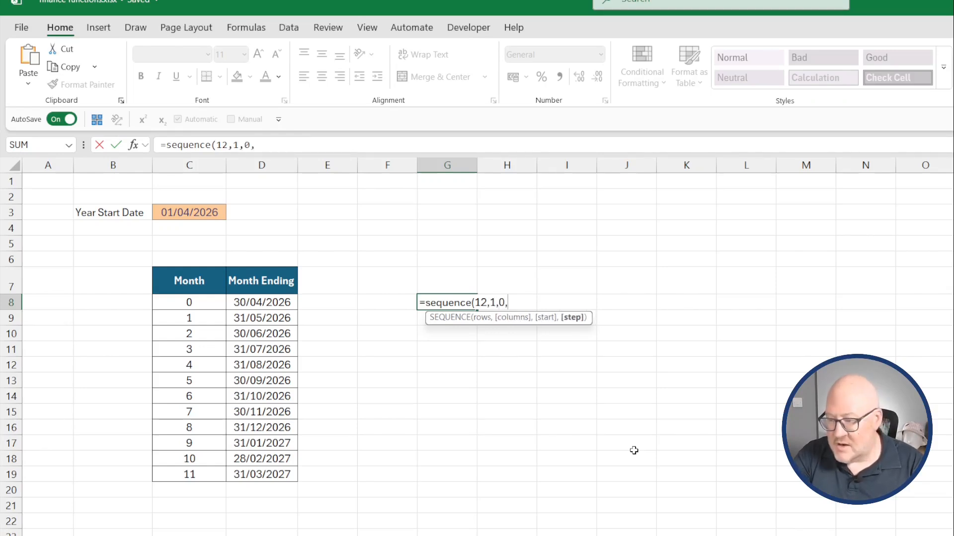
text(1)
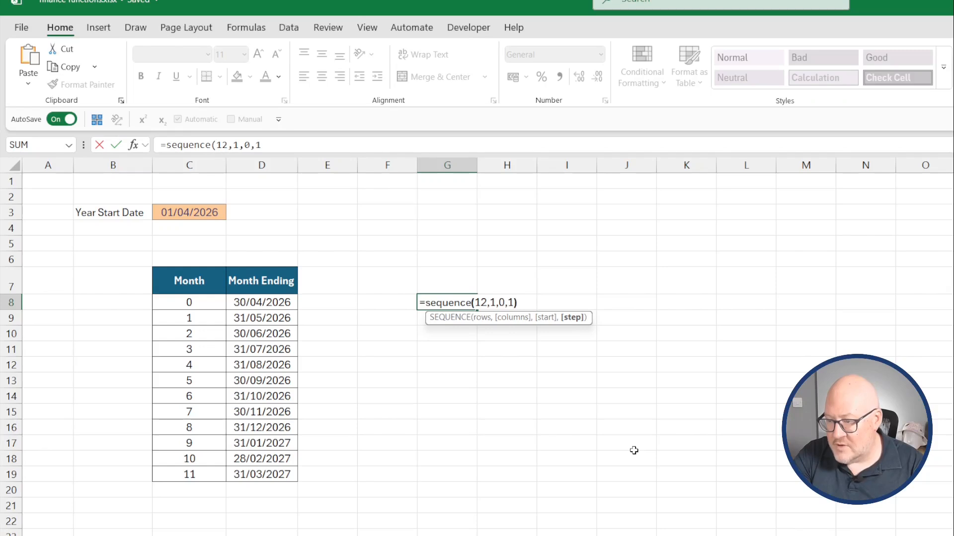
key(Return)
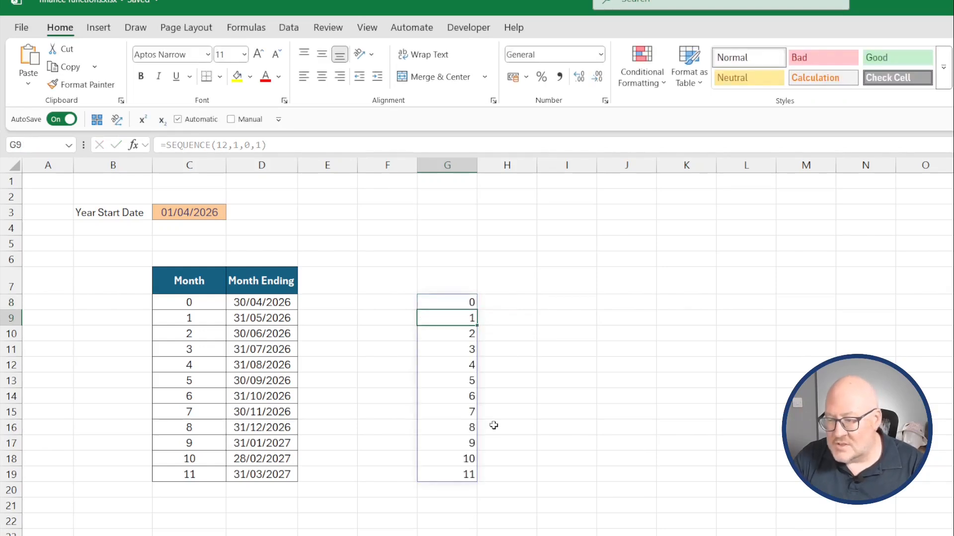
Copy the SEQUENCE formula from G8 and paste it over +C8:C19 in D8's EOMONTH formula.
drag(189, 302, 190, 474)
drag(431, 517, 437, 507)
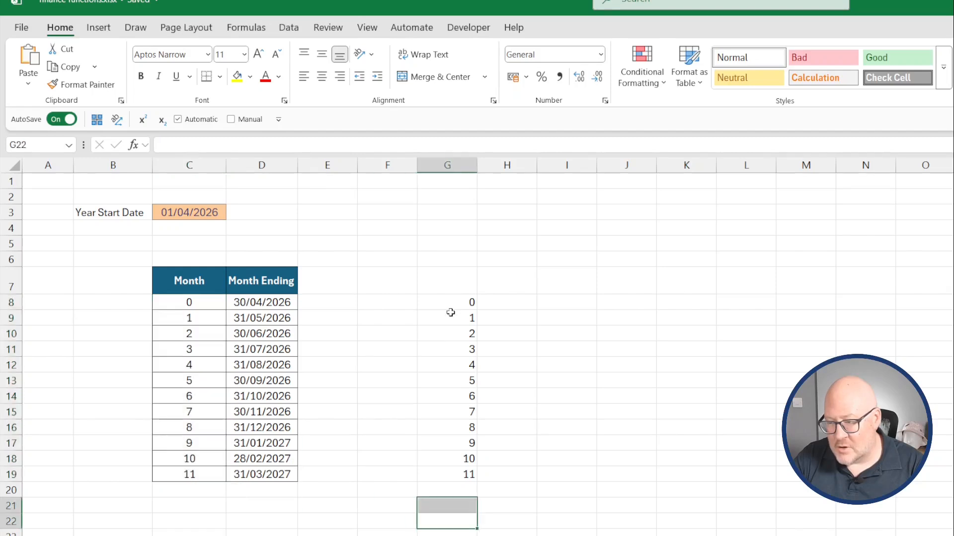
click(455, 301)
drag(167, 144, 280, 147)
key(ctrl+c)
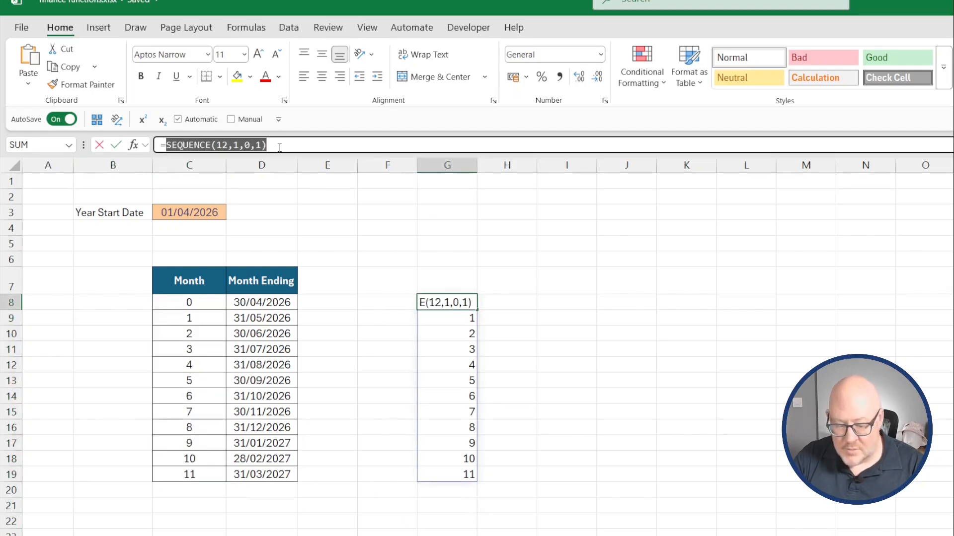
key(Escape)
key(Left)
key(Left)
key(Left)
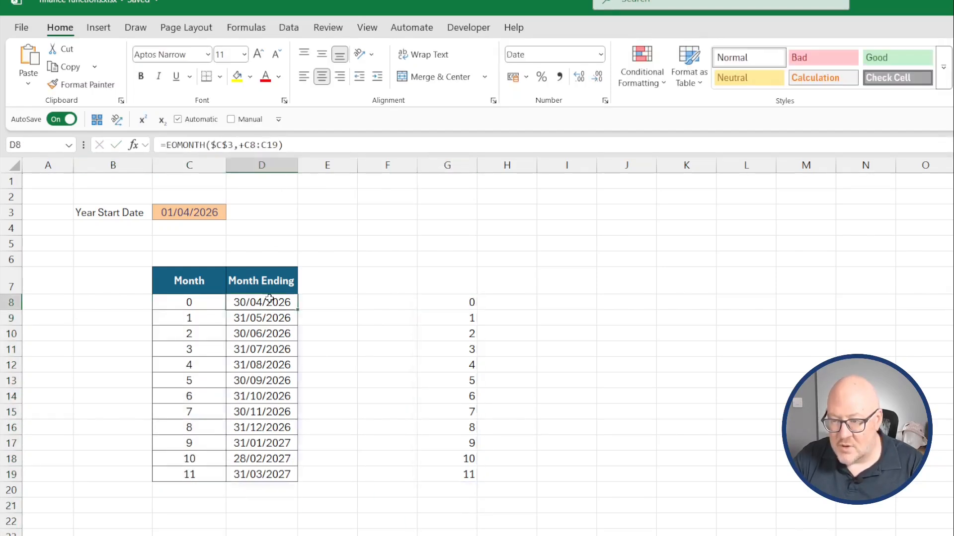
click(239, 145)
drag(239, 145, 279, 144)
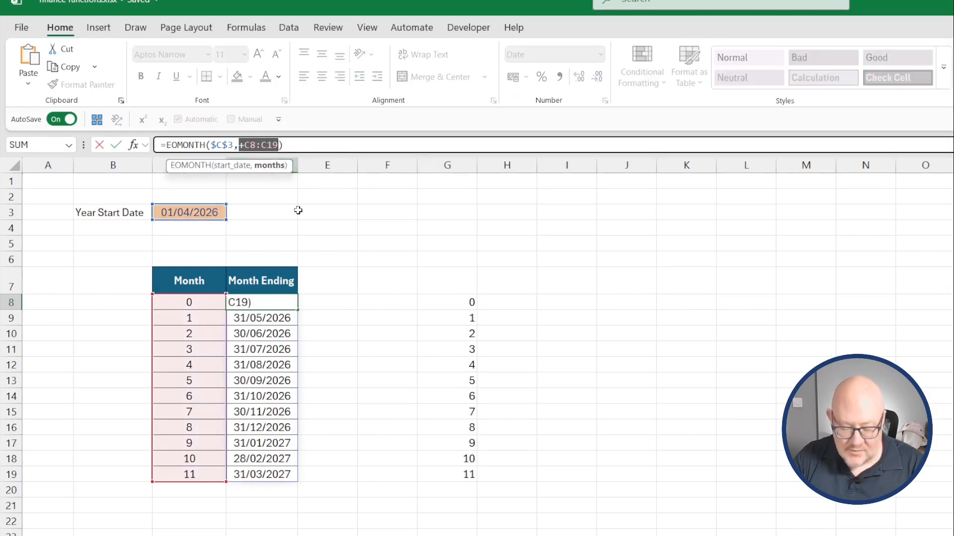
key(ctrl+v)
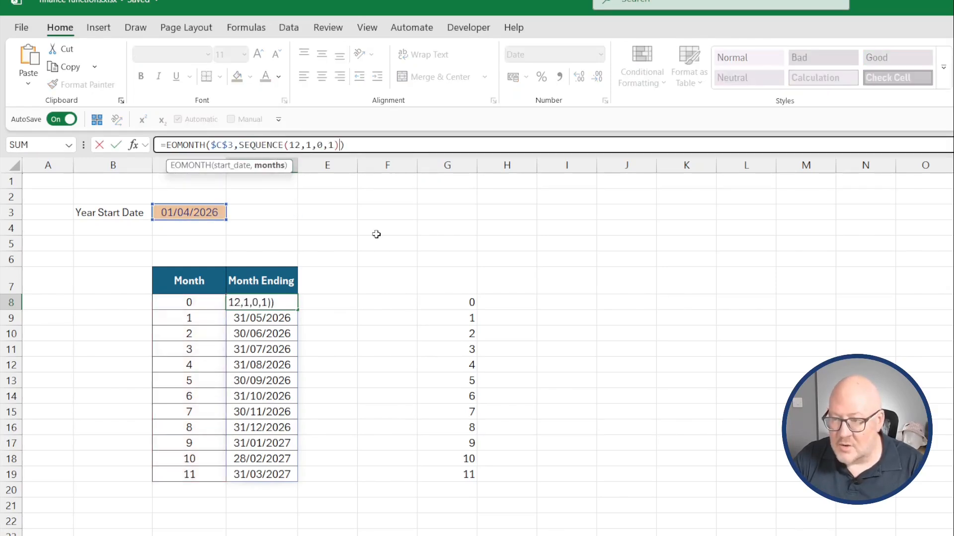
key(Return)
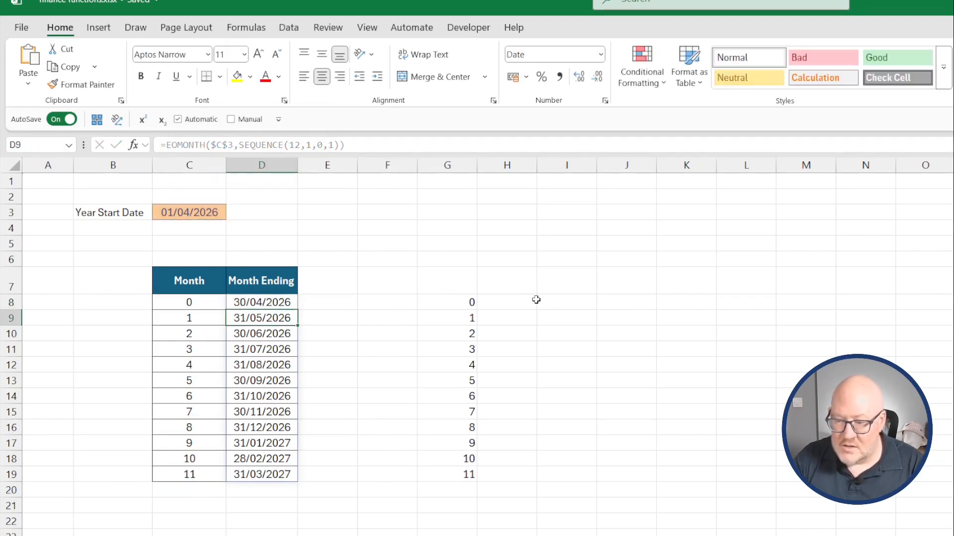
Delete the SEQUENCE results in column G and the month numbers in C8:C19.
drag(461, 286, 454, 521)
key(Delete)
drag(169, 302, 189, 470)
key(Delete)
Remove the emptied Month column from the date table.
click(224, 506)
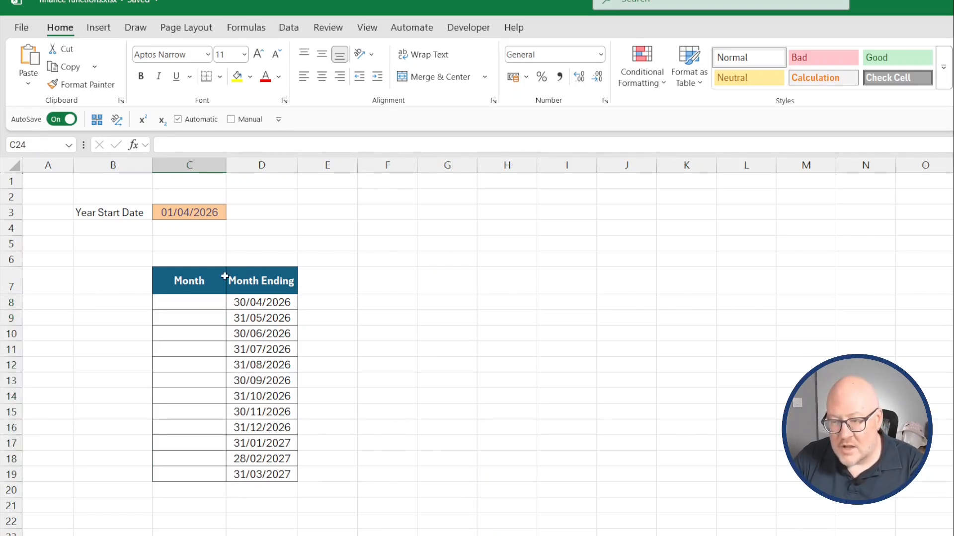
click(217, 257)
drag(225, 268, 214, 494)
Enter =WEEKNUM(D8,2) in E8 to get the week number of the first month-ending date.
click(266, 306)
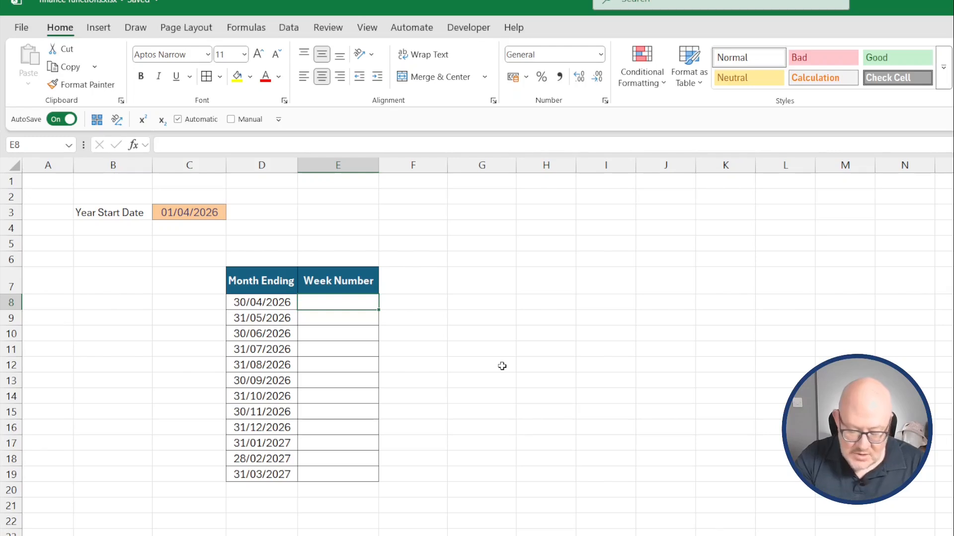
text(=wee)
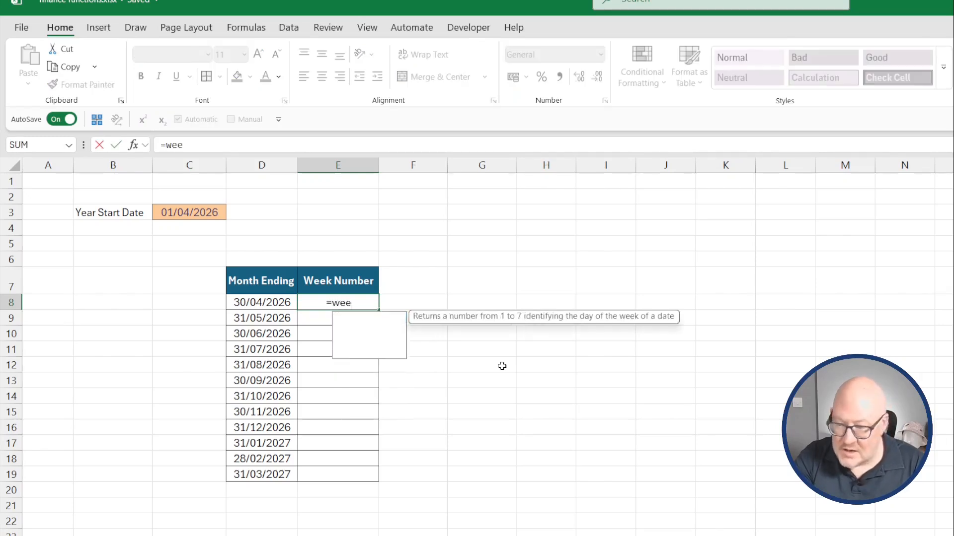
text(knum()
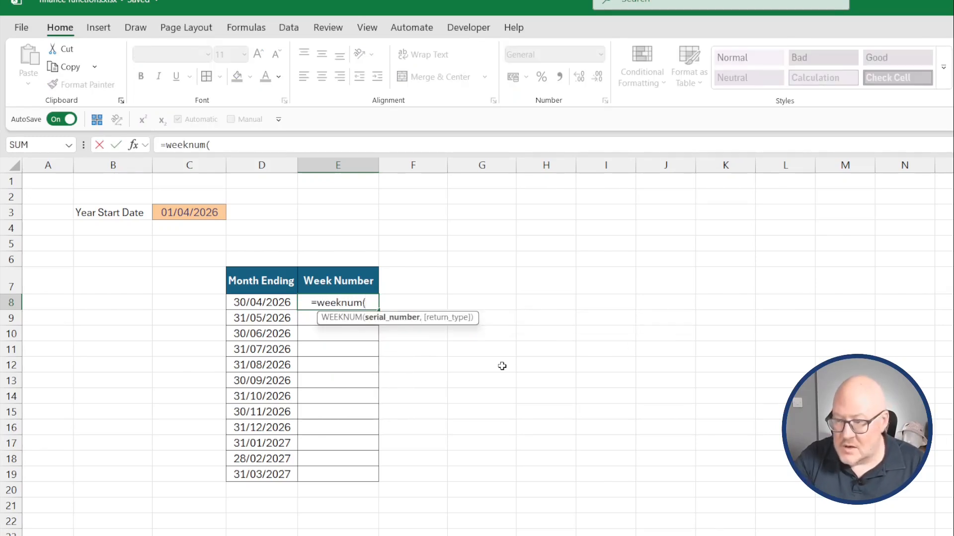
click(245, 302)
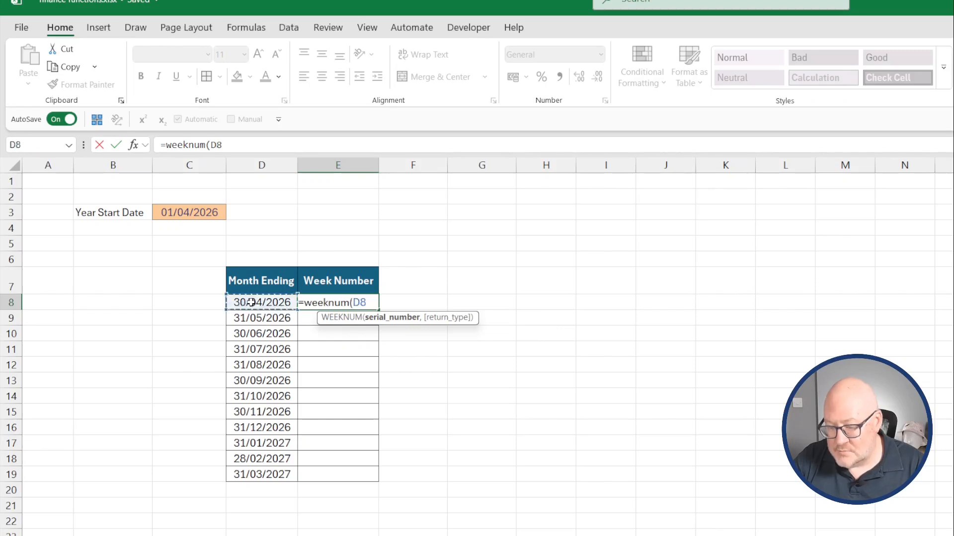
text(,)
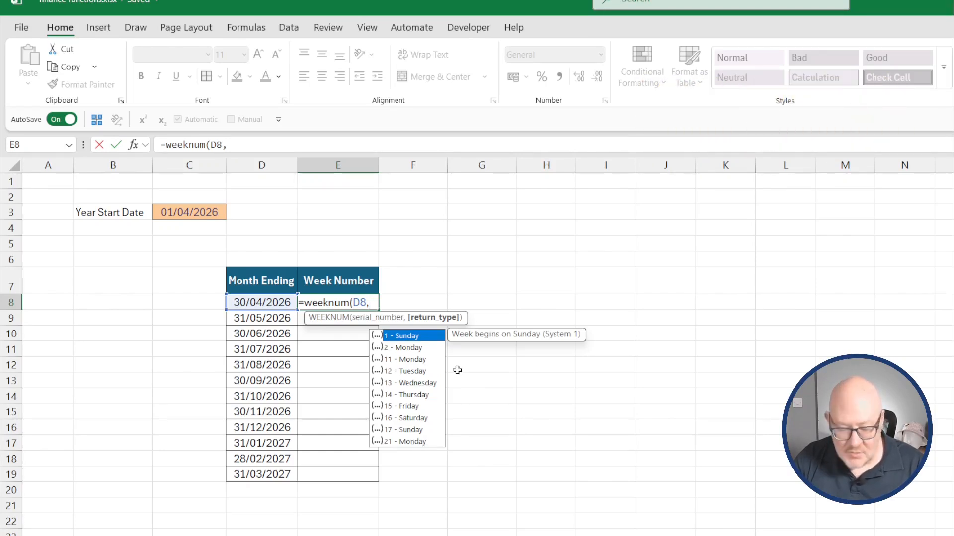
text(2))
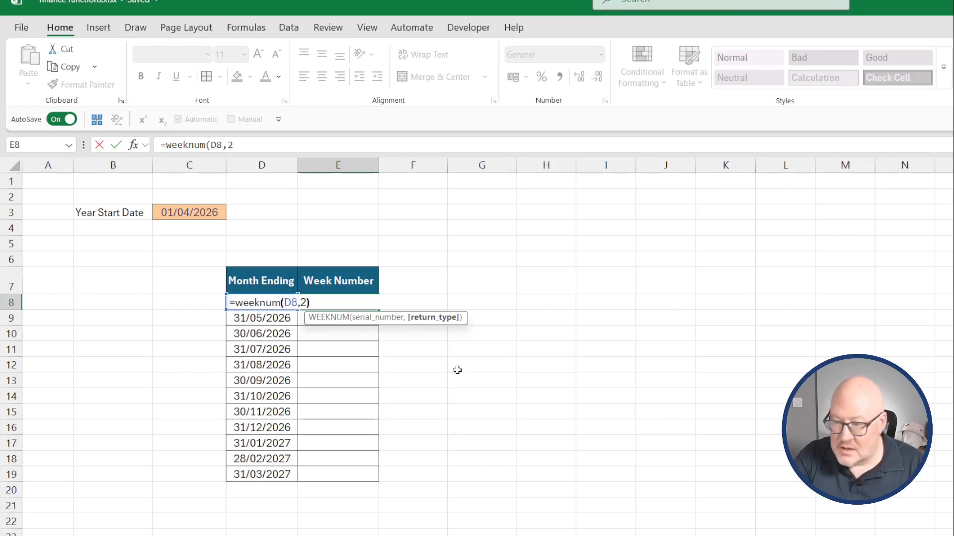
key(ctrl+Return)
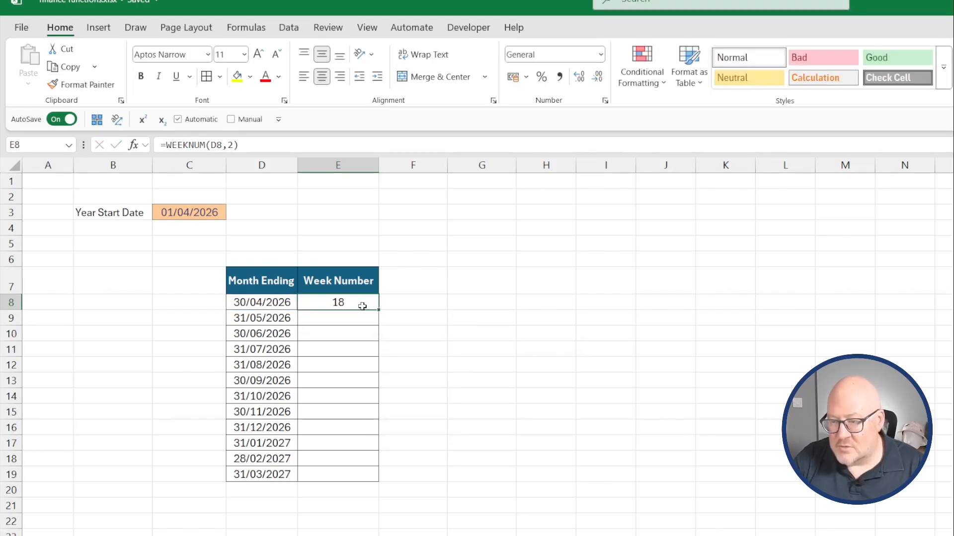
drag(380, 311, 366, 476)
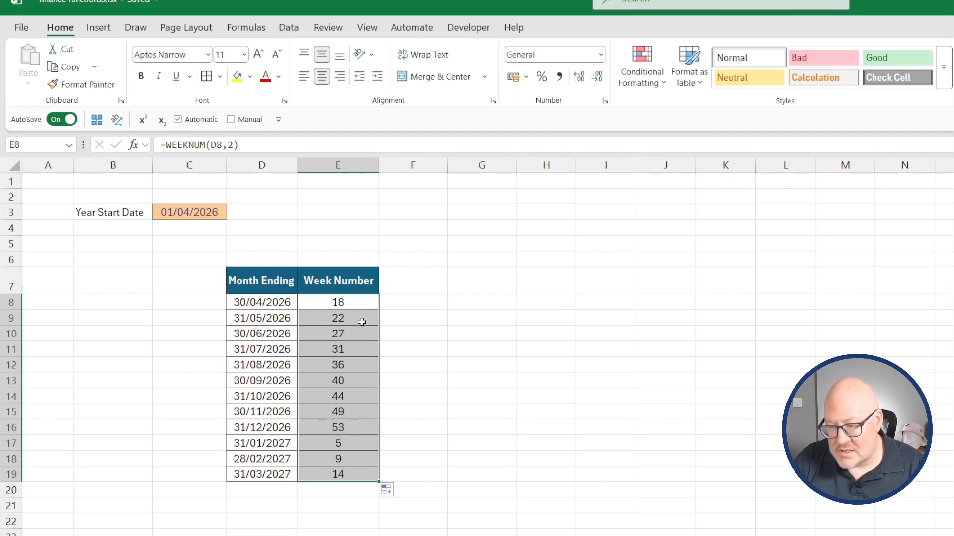
drag(362, 321, 356, 475)
key(Delete)
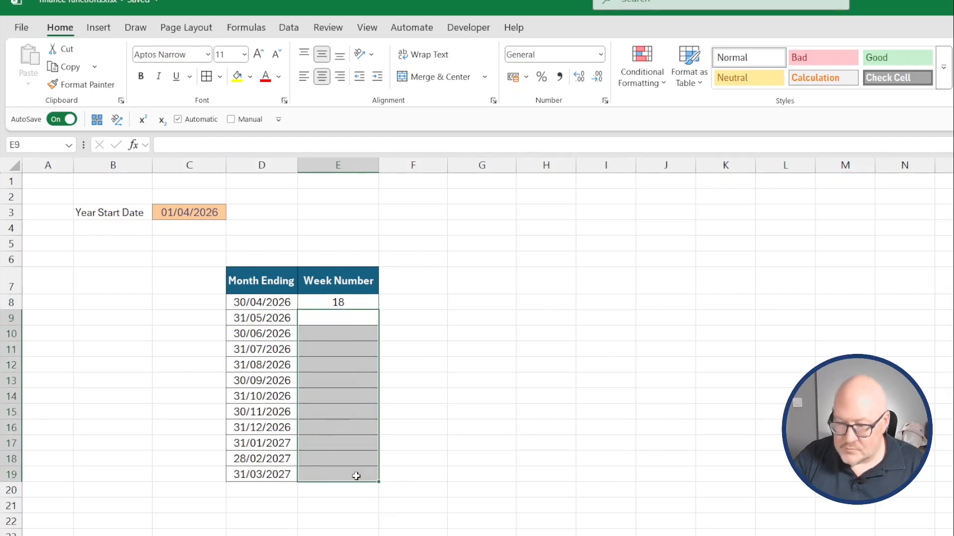
Replace D8 in E8's WEEKNUM formula with the spilled range reference D8#.
click(344, 303)
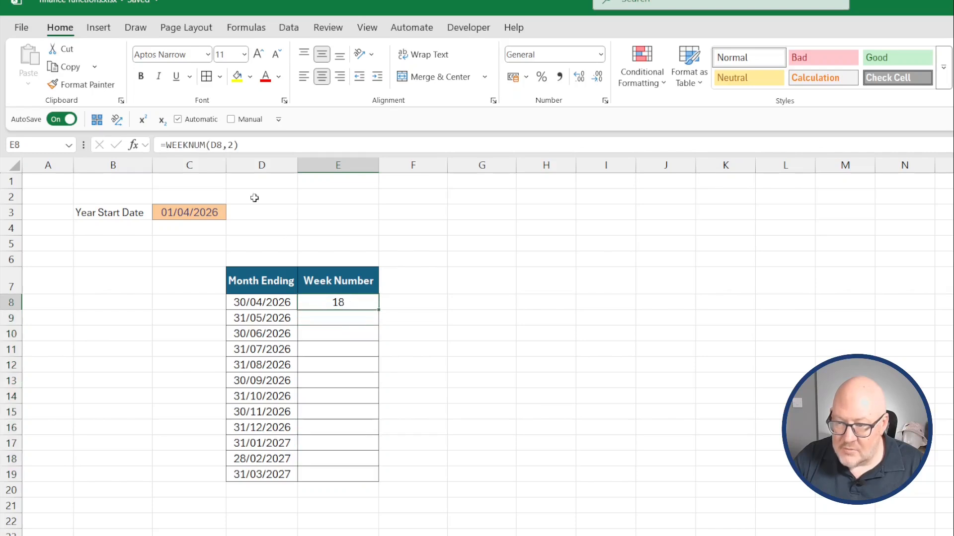
click(230, 148)
drag(222, 145, 211, 145)
key(Delete)
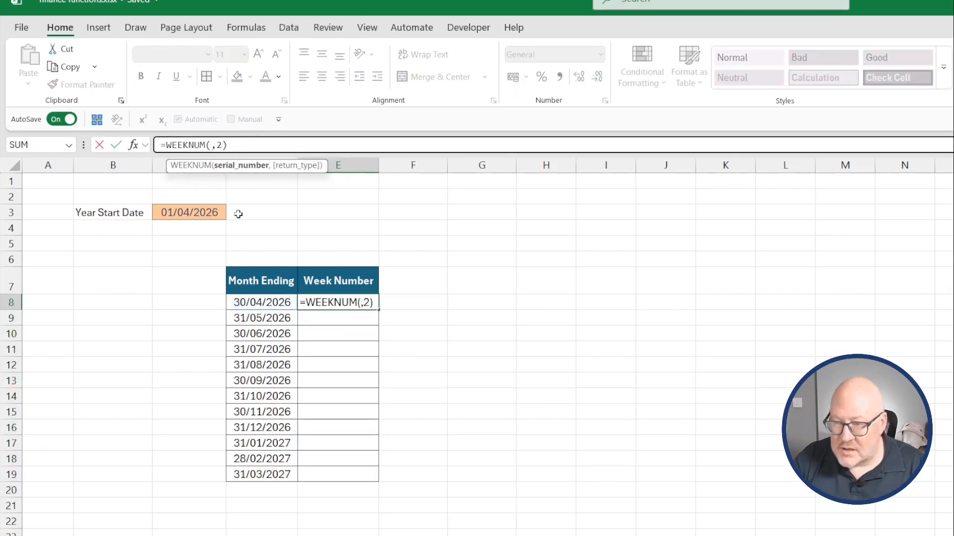
drag(274, 303, 256, 470)
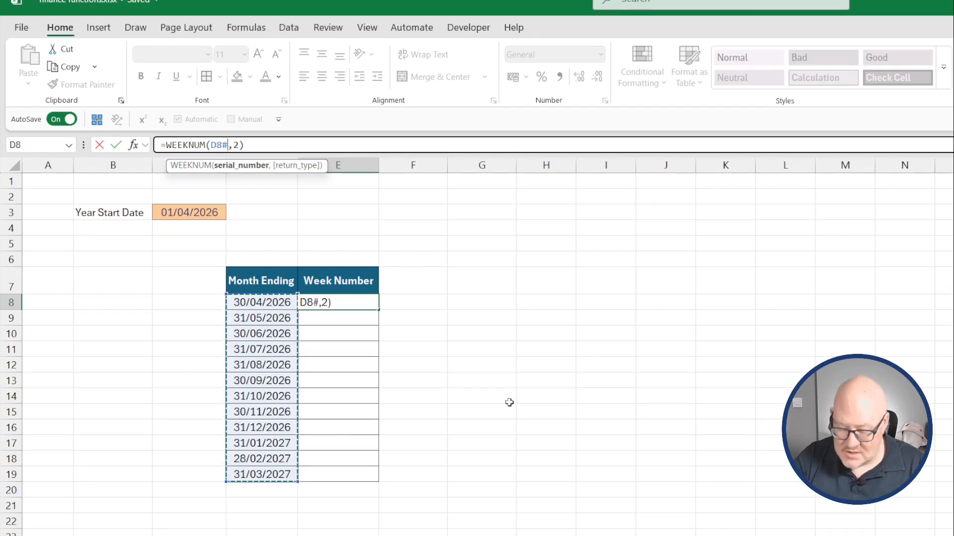
key(Return)
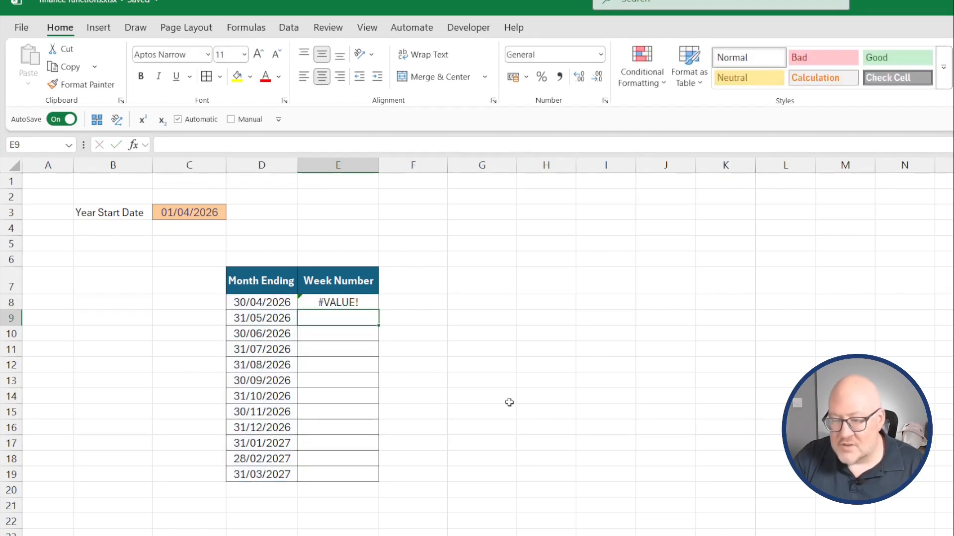
Put a + in front of D8# in E8's WEEKNUM formula so it spills week numbers for every month.
key(Up)
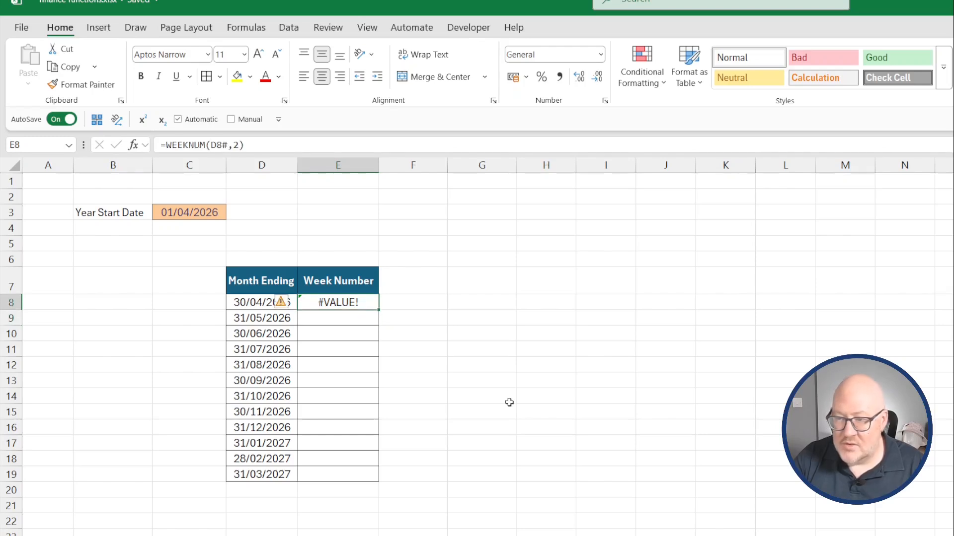
click(212, 145)
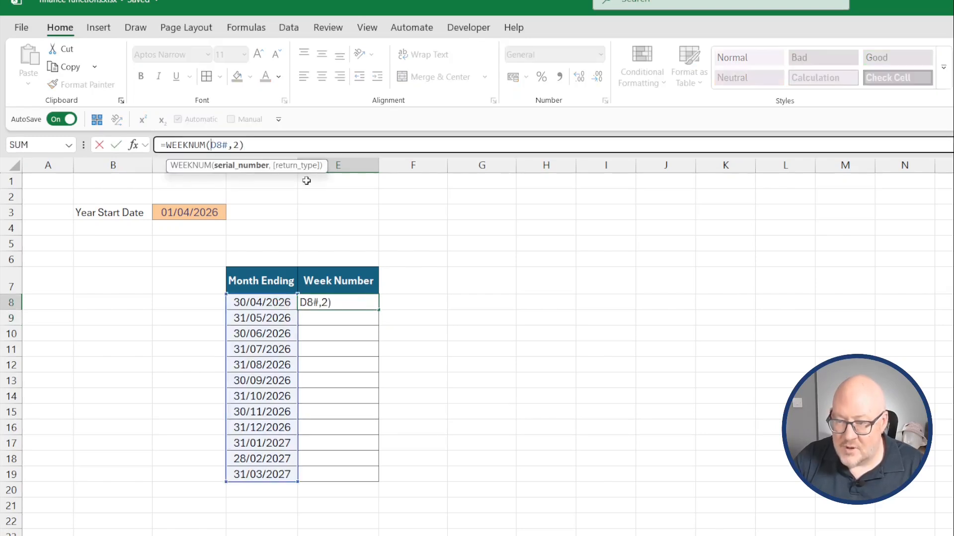
text(+)
key(Return)
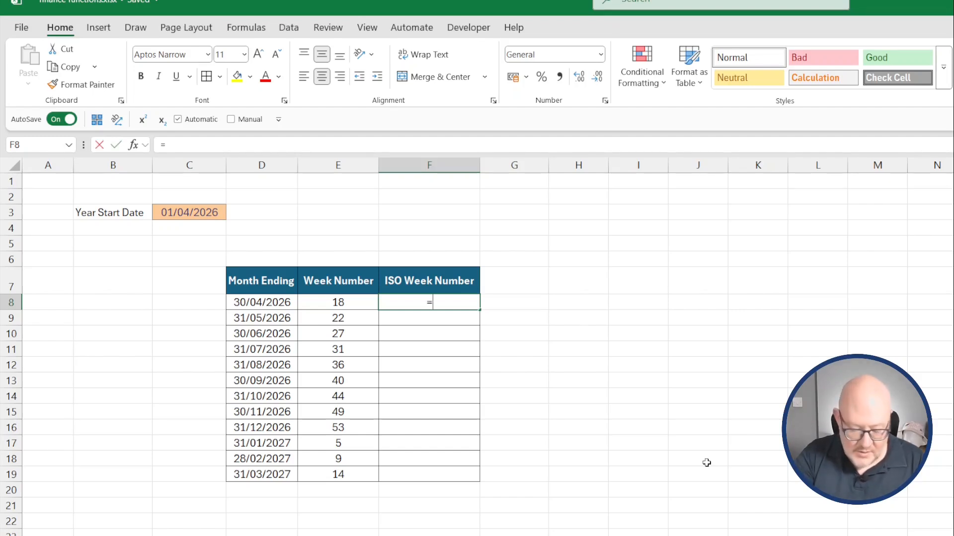
Enter =ISOWEEKNUM(D8) in F8 under the ISO Week Number heading.
text(isoweeknum()
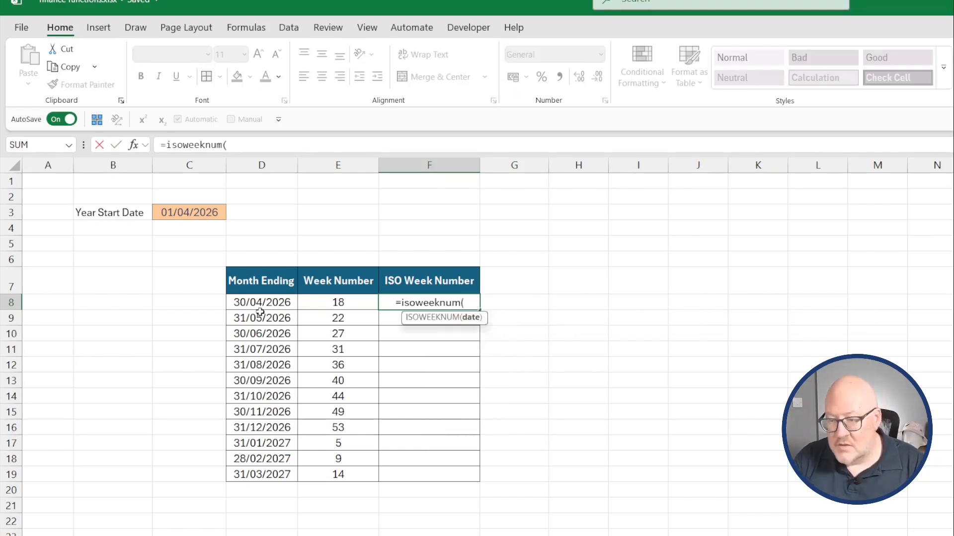
click(257, 303)
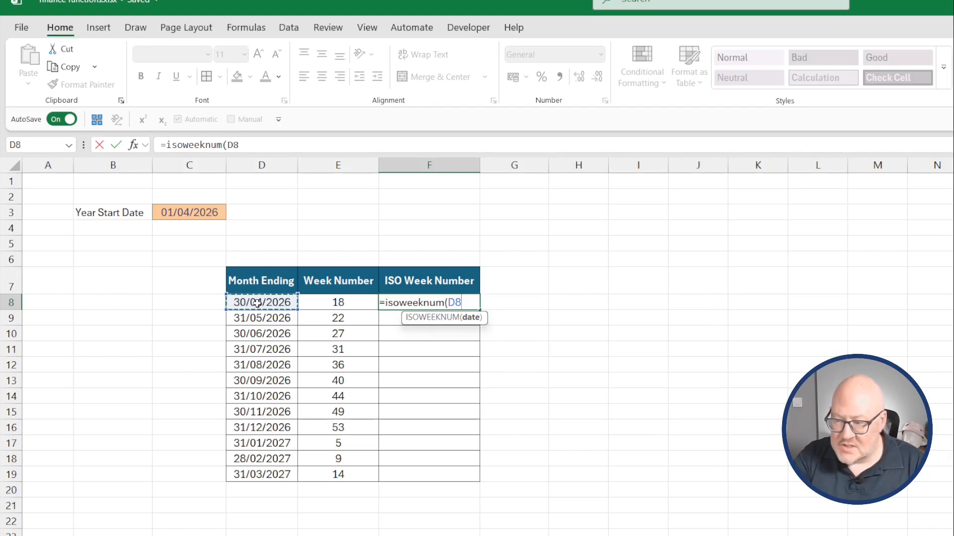
text())
key(Return)
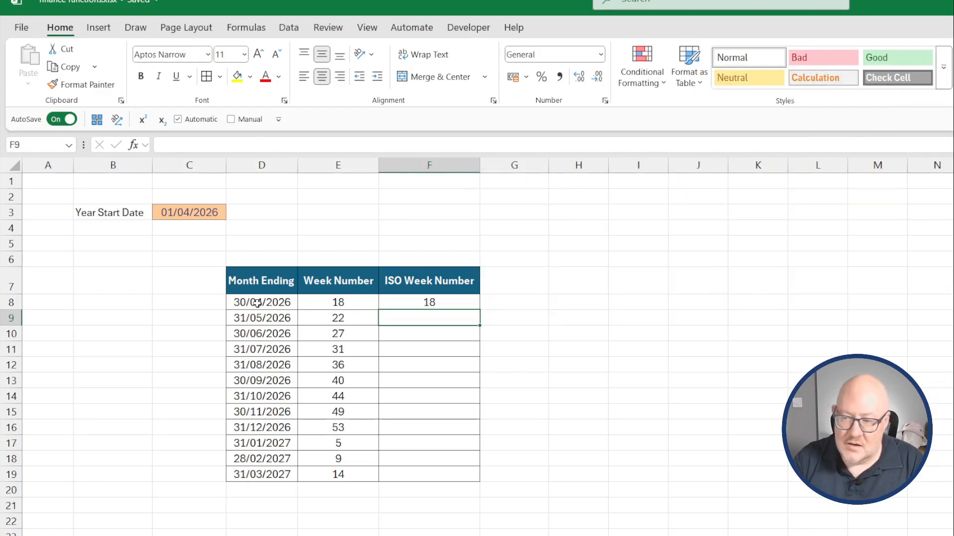
Fill the ISOWEEKNUM formula down from F8 to F19.
click(467, 305)
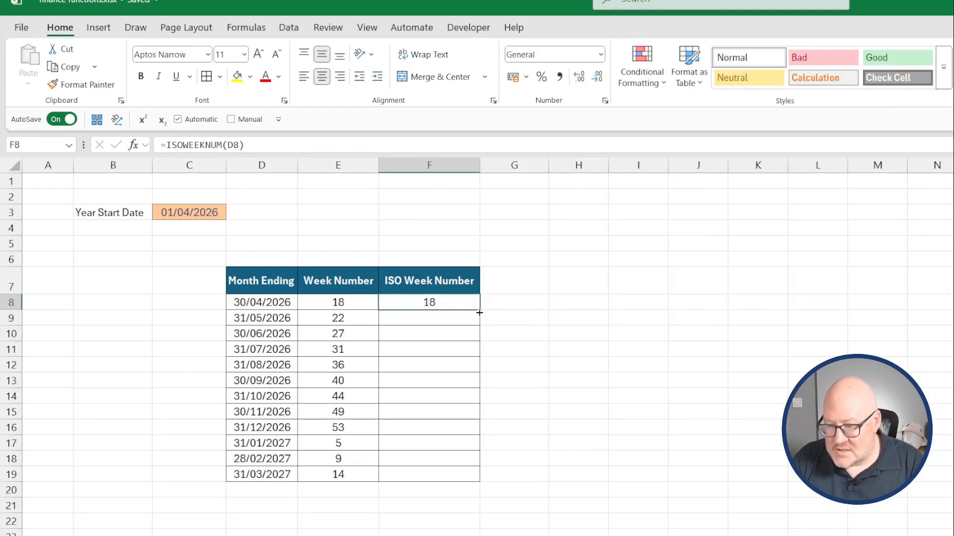
drag(479, 312, 484, 478)
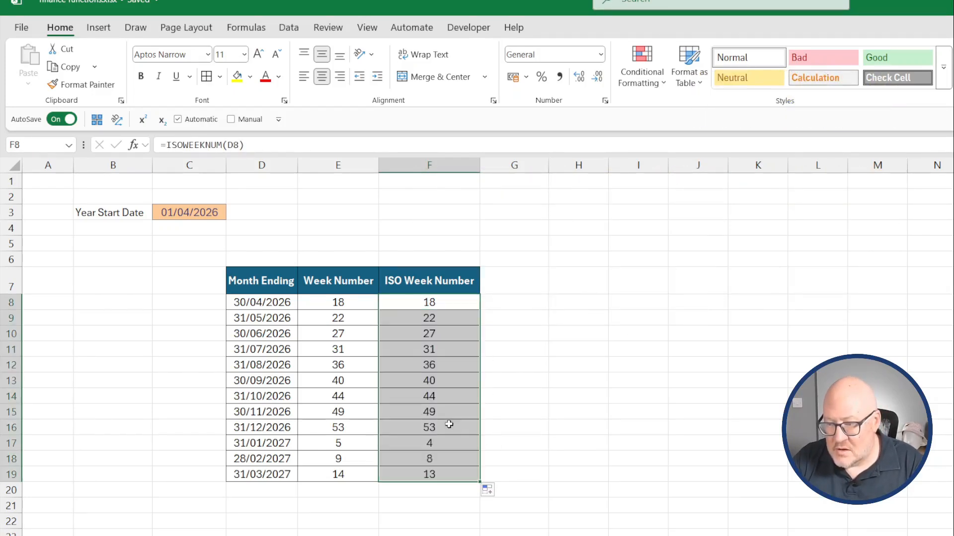
click(430, 442)
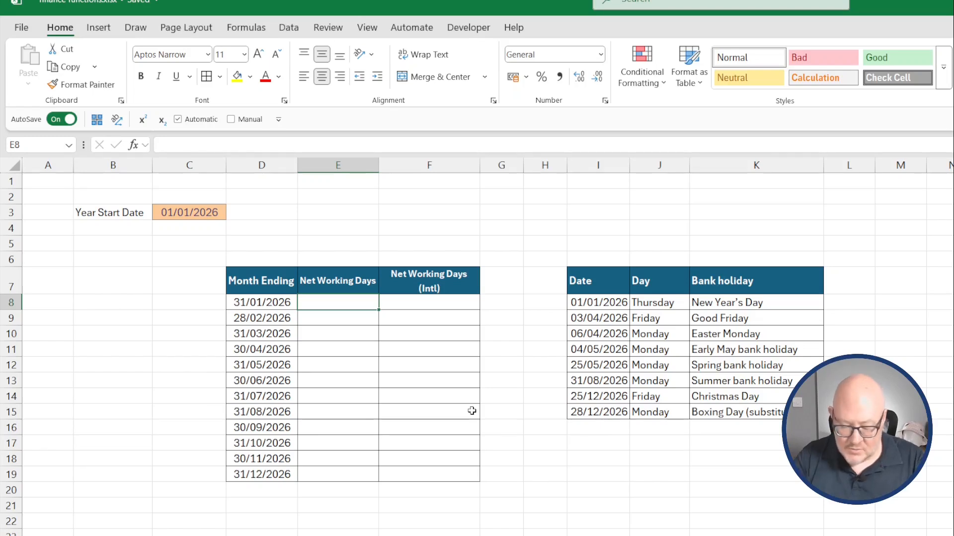
Enter =NETWORKDAYS($C$3,D8,$I$8:$I$15) in E8, using the year start date, month ending and bank holiday dates.
text(=network)
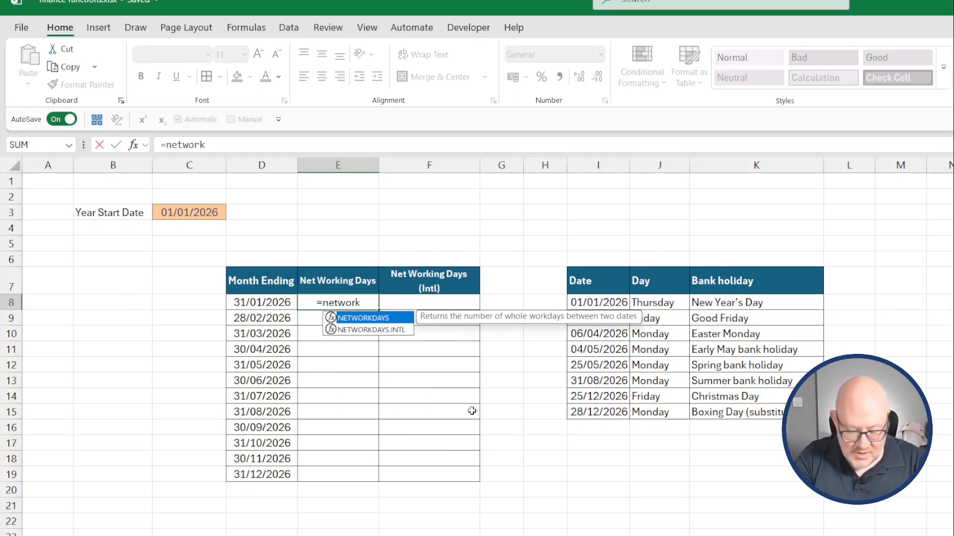
text(days()
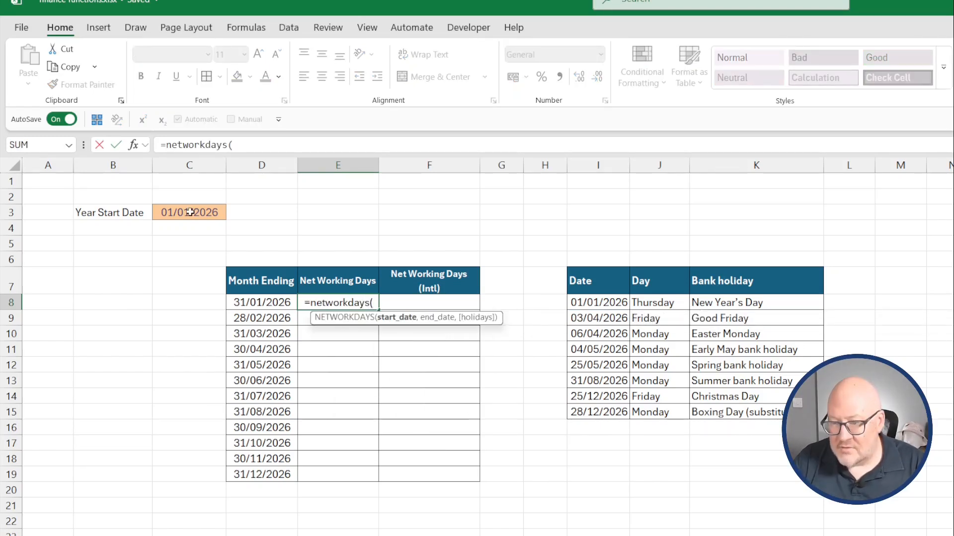
click(189, 212)
key(F4)
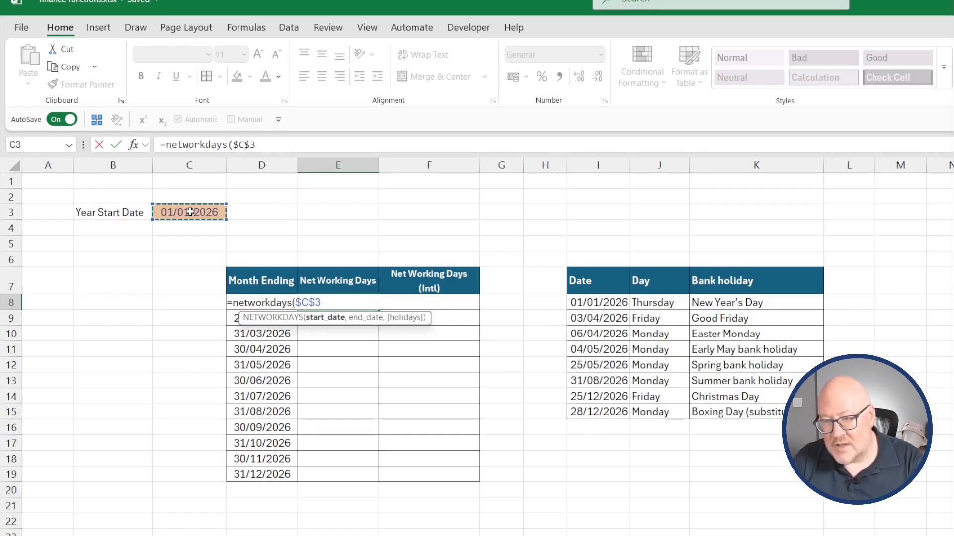
text(,)
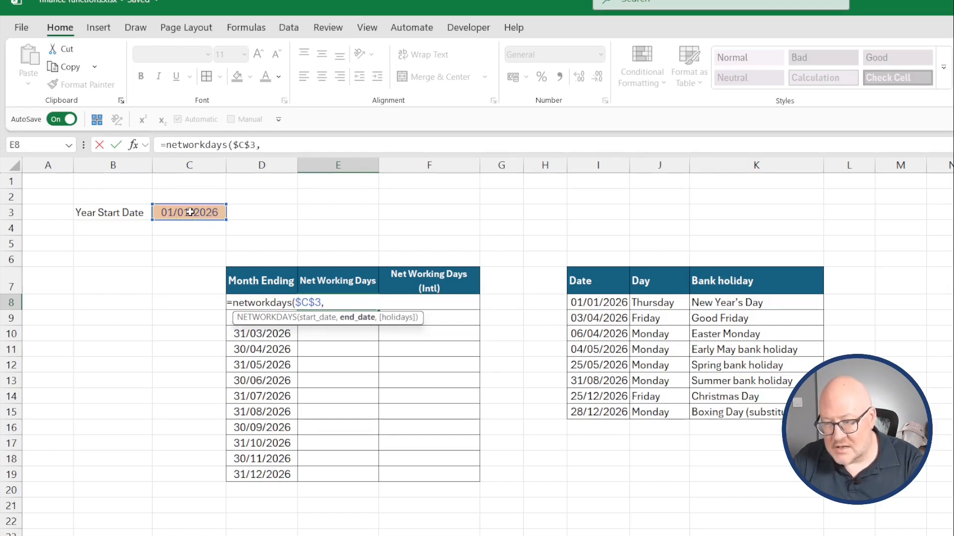
key(Left)
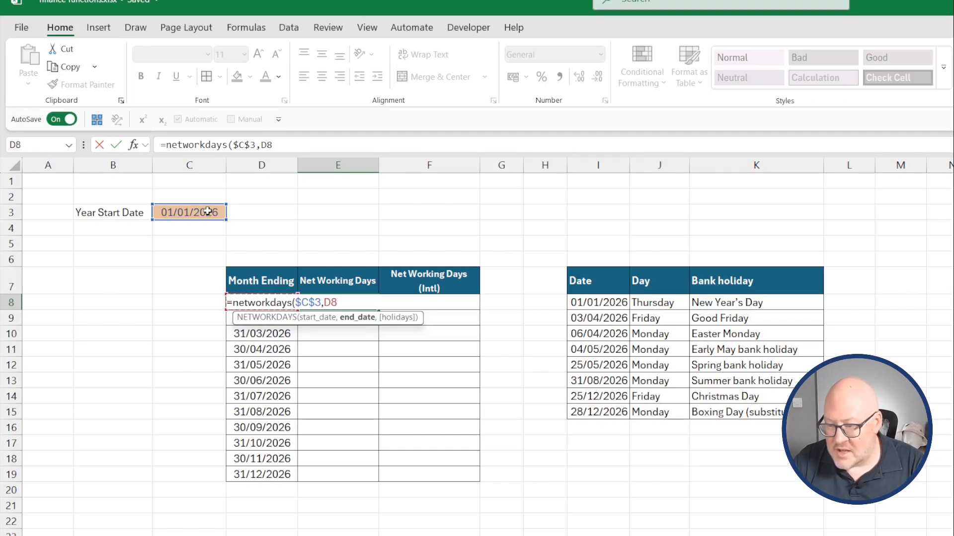
text(,)
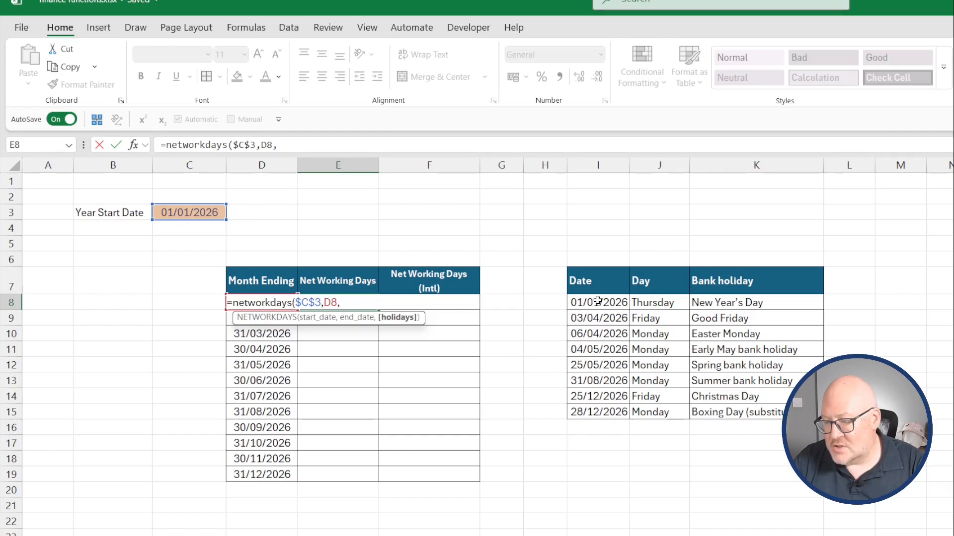
drag(597, 301, 606, 416)
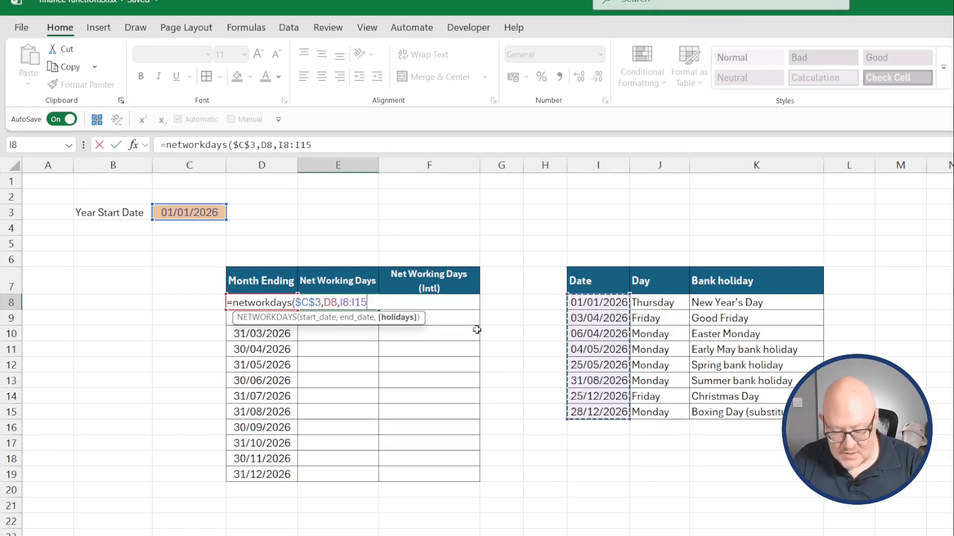
key(F4)
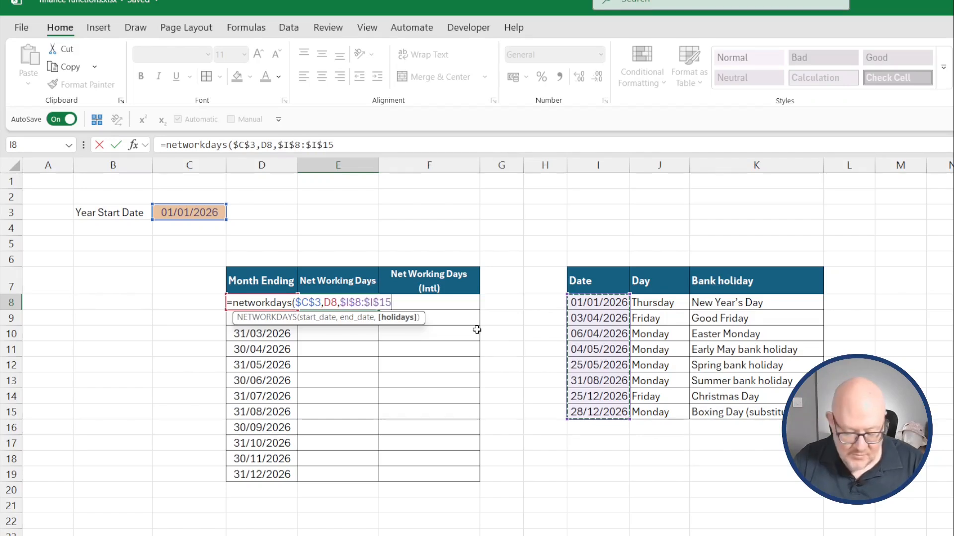
key(Return)
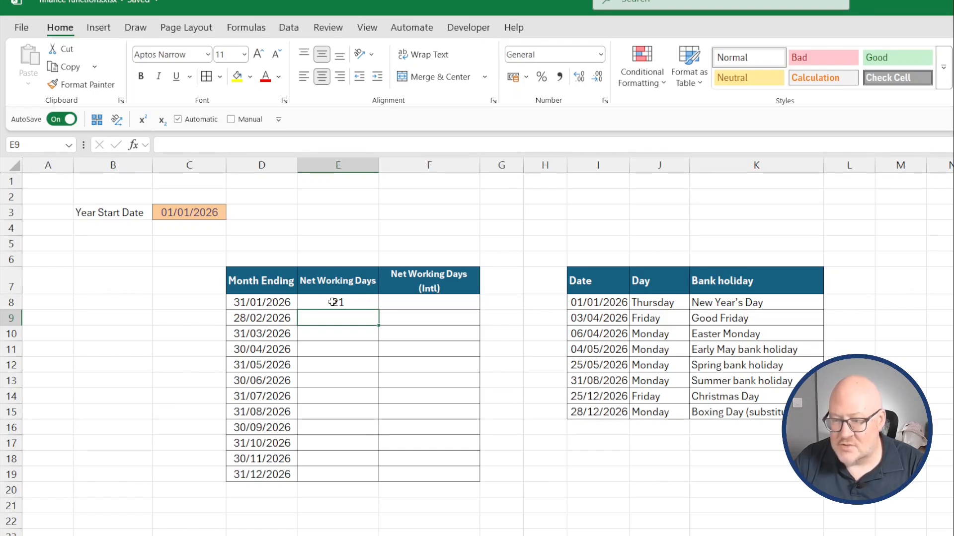
click(358, 302)
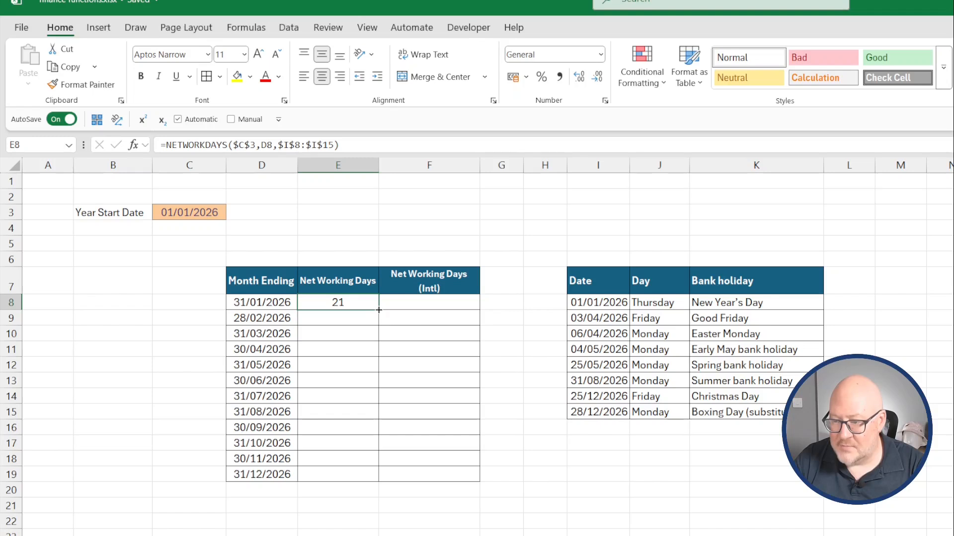
drag(378, 309, 372, 485)
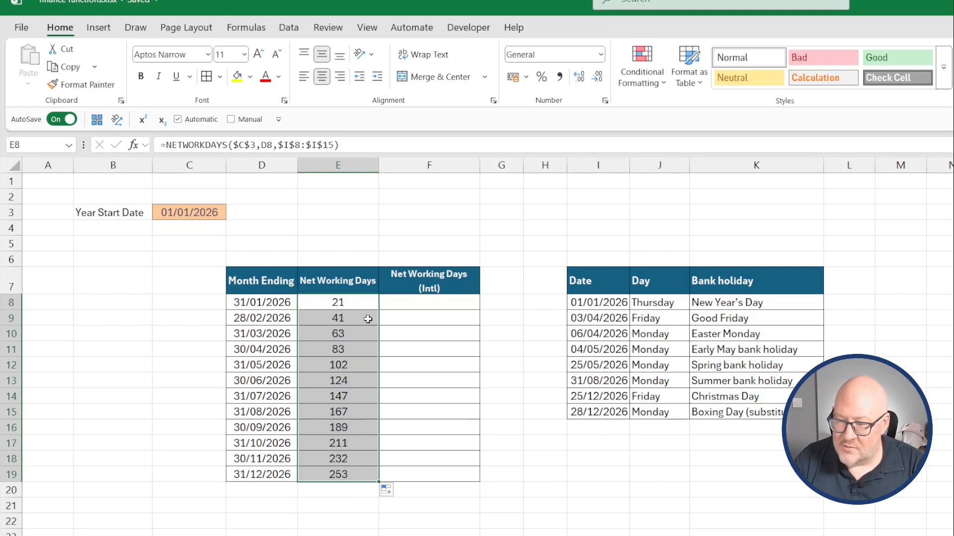
key(ctrl+z)
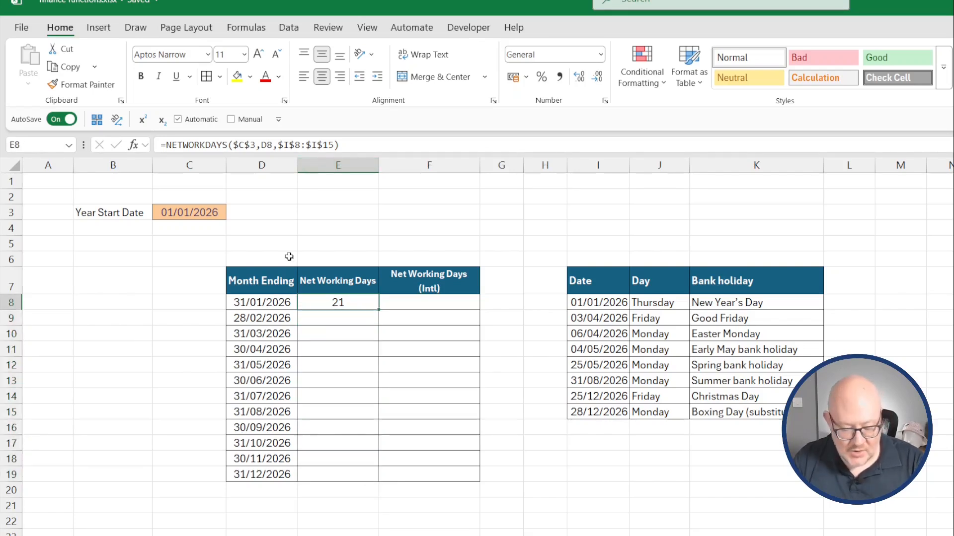
Change E8's NETWORKDAYS end date to --D8# so net working days spill for every month ending.
double_click(272, 144)
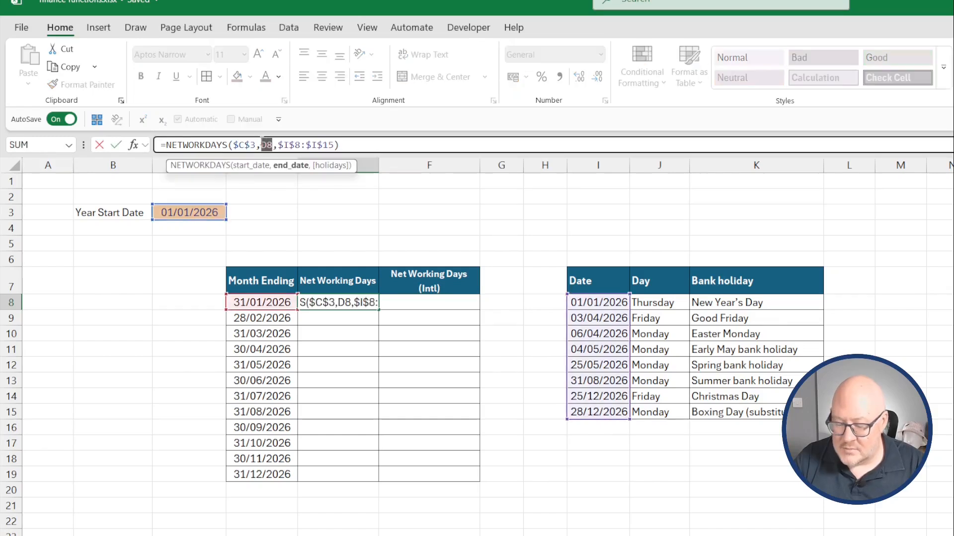
key(BackSpace)
drag(277, 301, 262, 474)
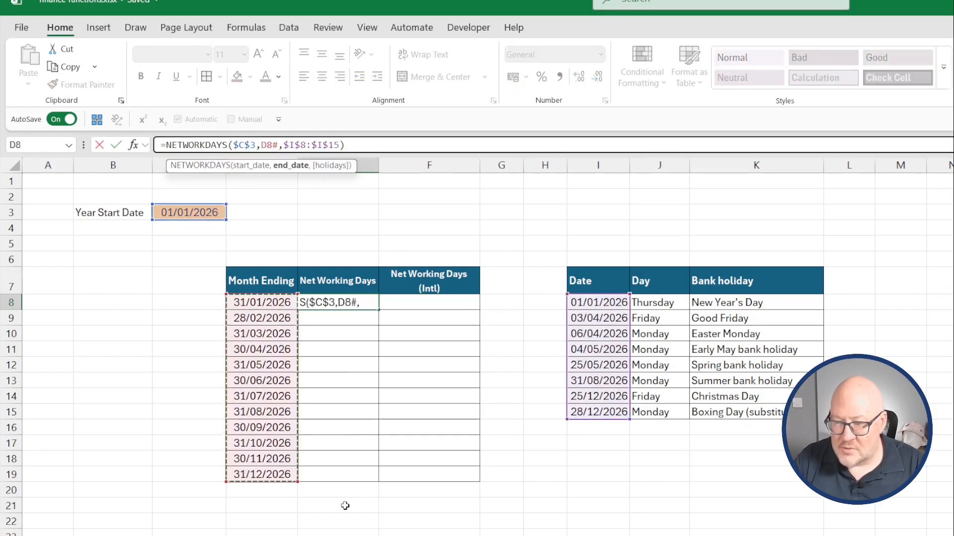
key(Return)
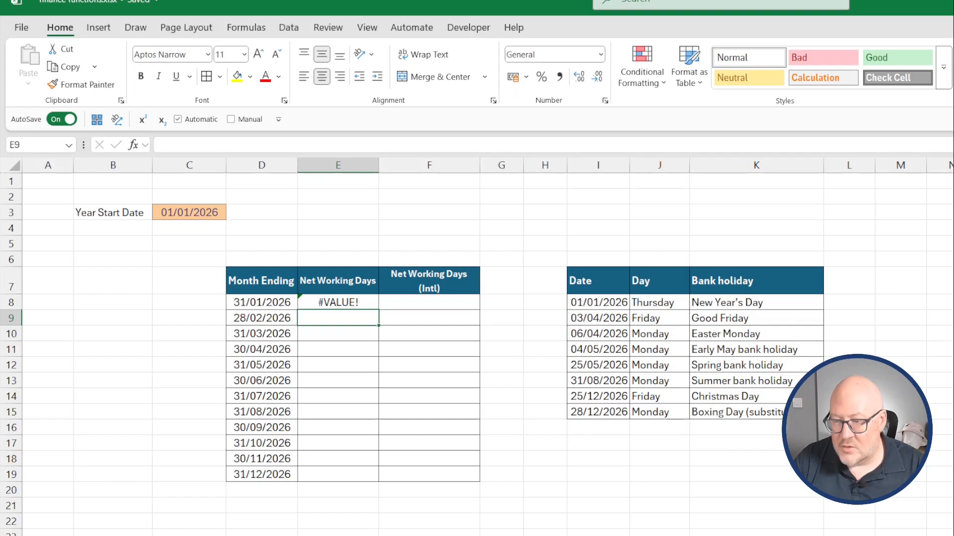
key(Up)
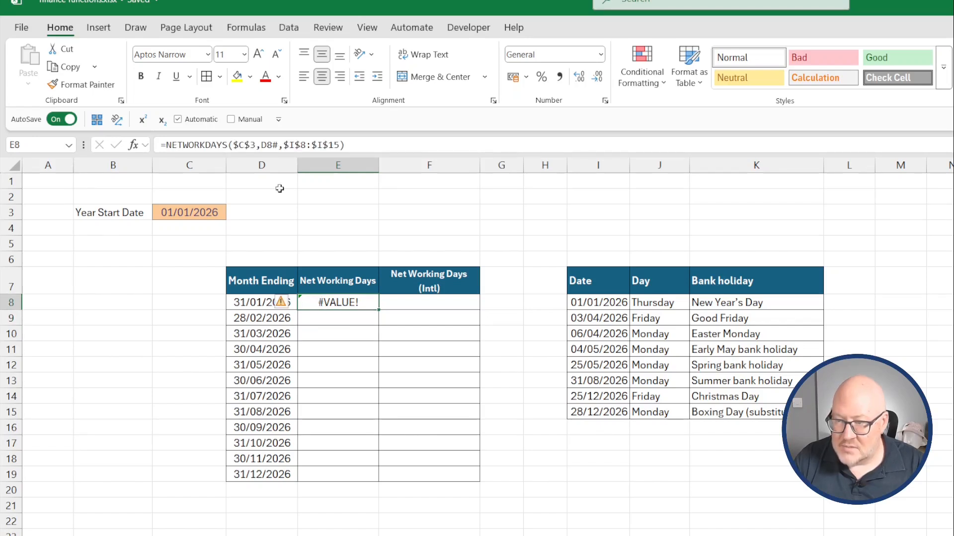
click(261, 143)
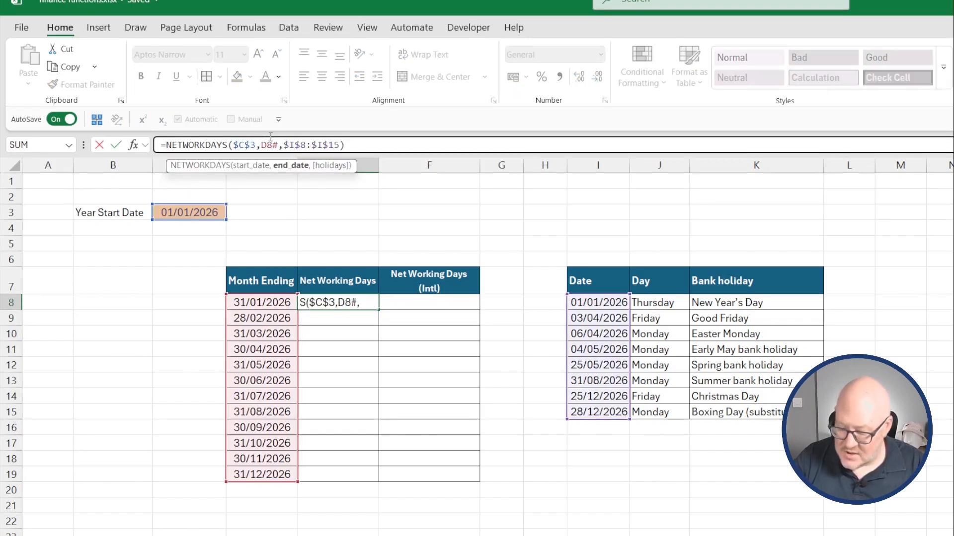
text(--)
key(Return)
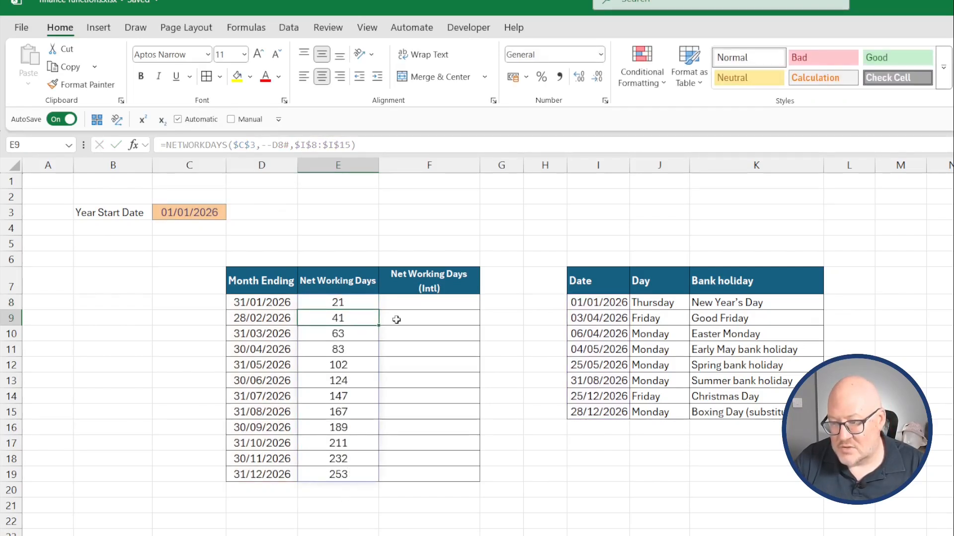
Enter =NETWORKDAYS.INTL($C$3,D8,1,$I$8:$I$15) in F8, using the year start date, month ending, weekend 1 and bank holidays.
click(410, 300)
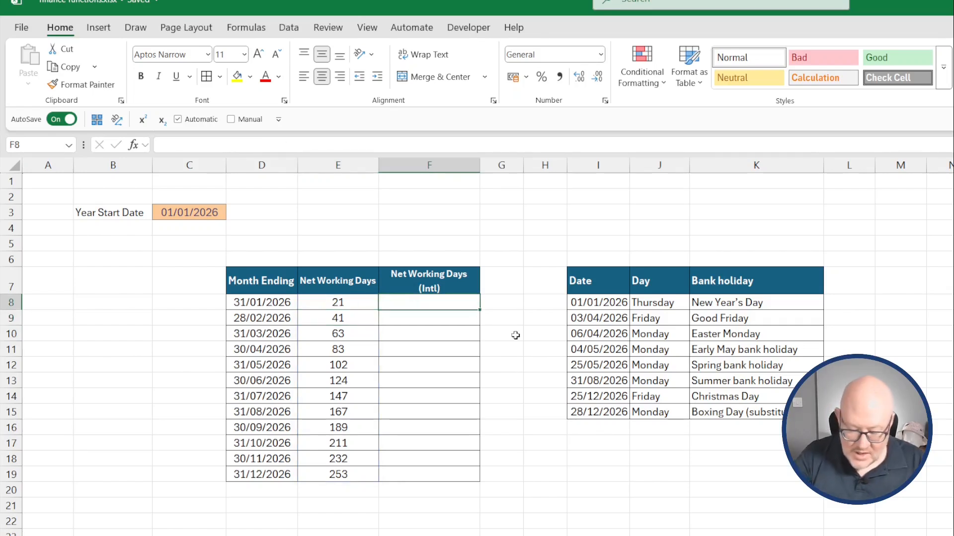
text(=network)
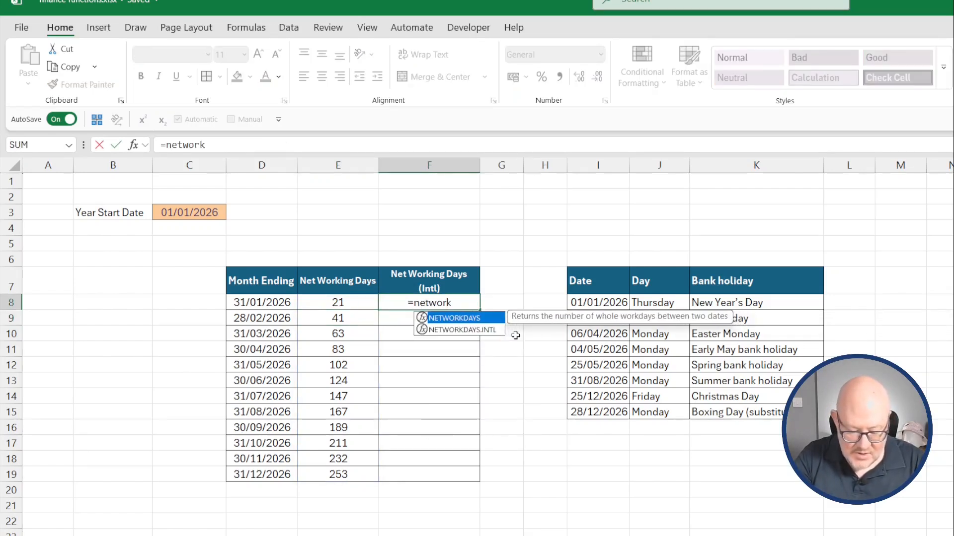
text(days.in)
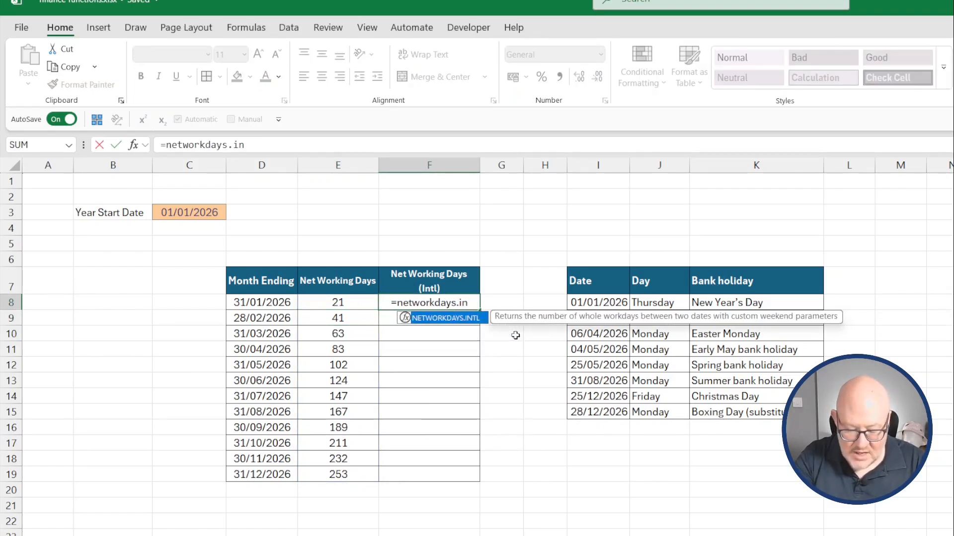
text(tl()
click(193, 211)
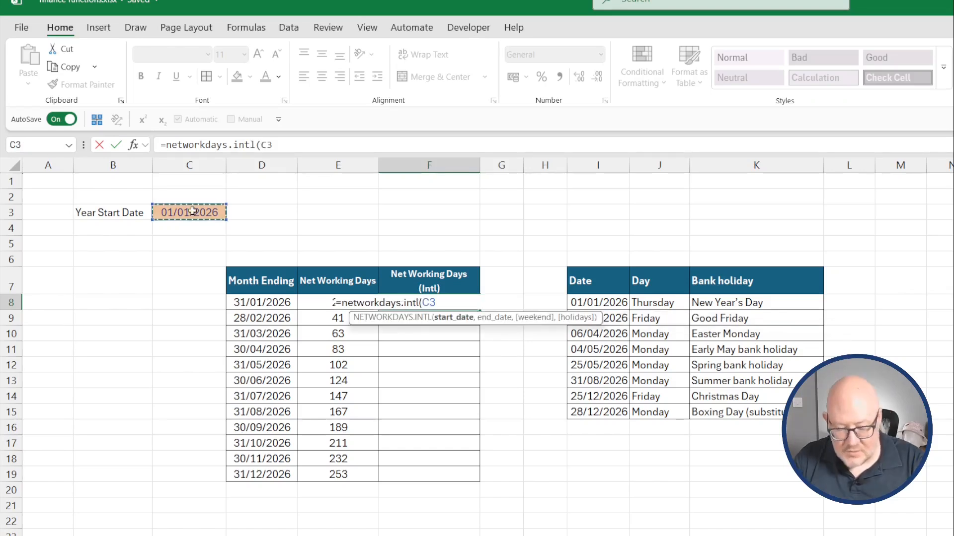
key(F4)
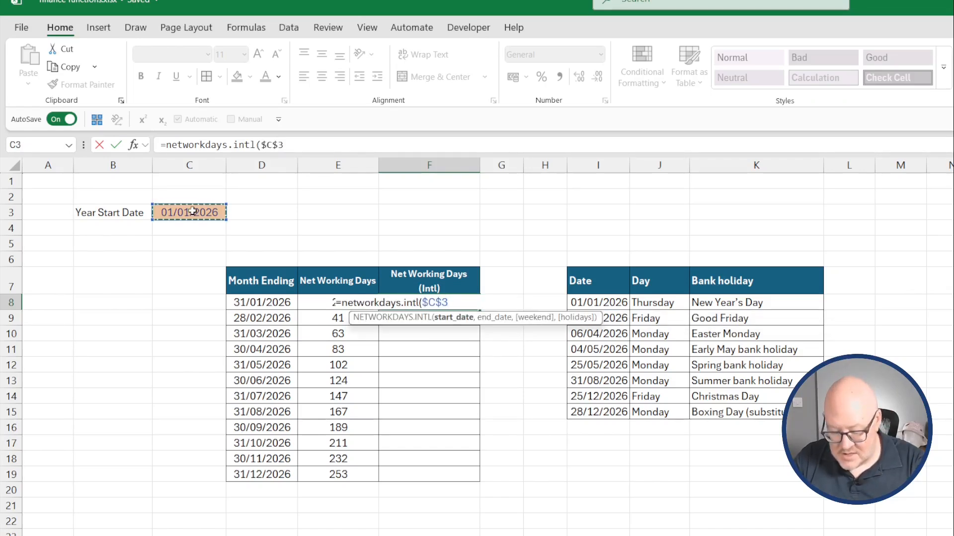
text(,)
click(254, 300)
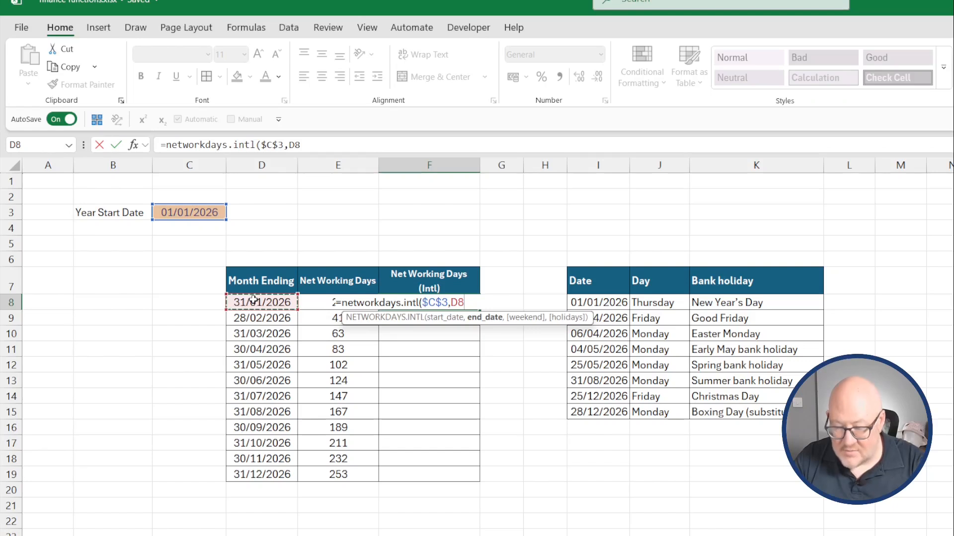
text(,)
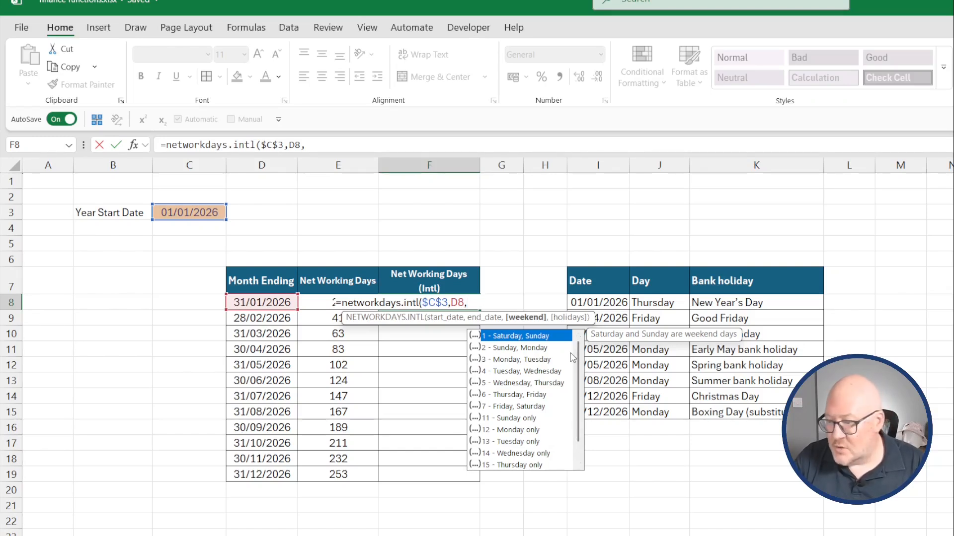
text(1)
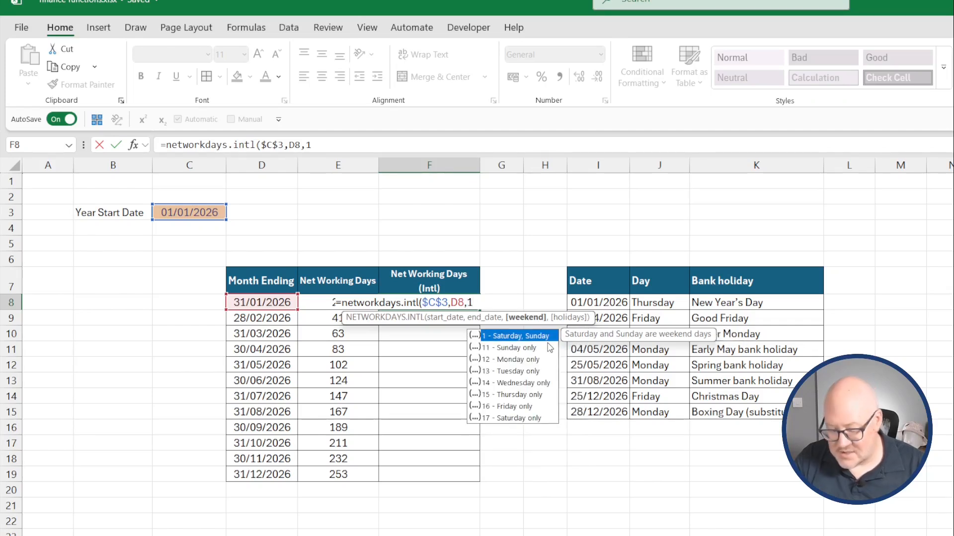
text(,)
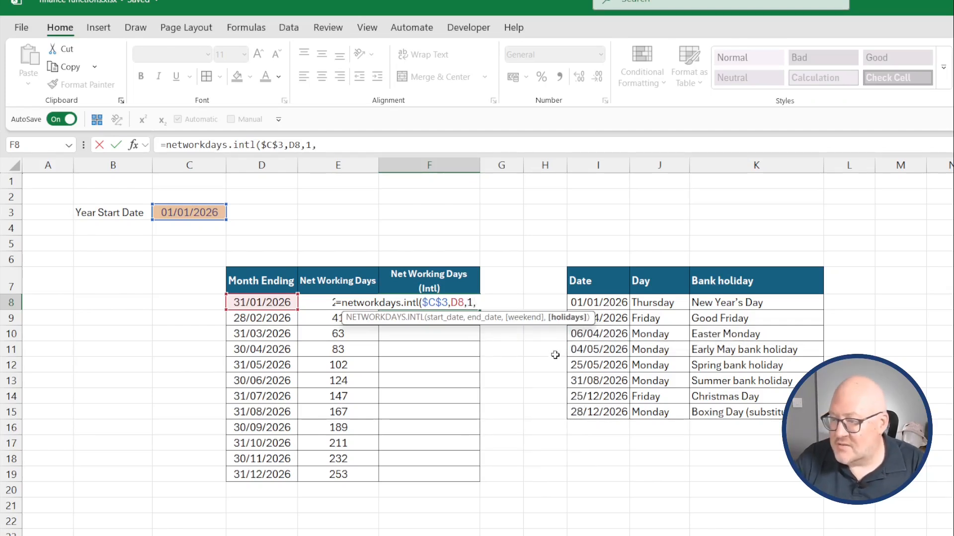
drag(612, 301, 611, 410)
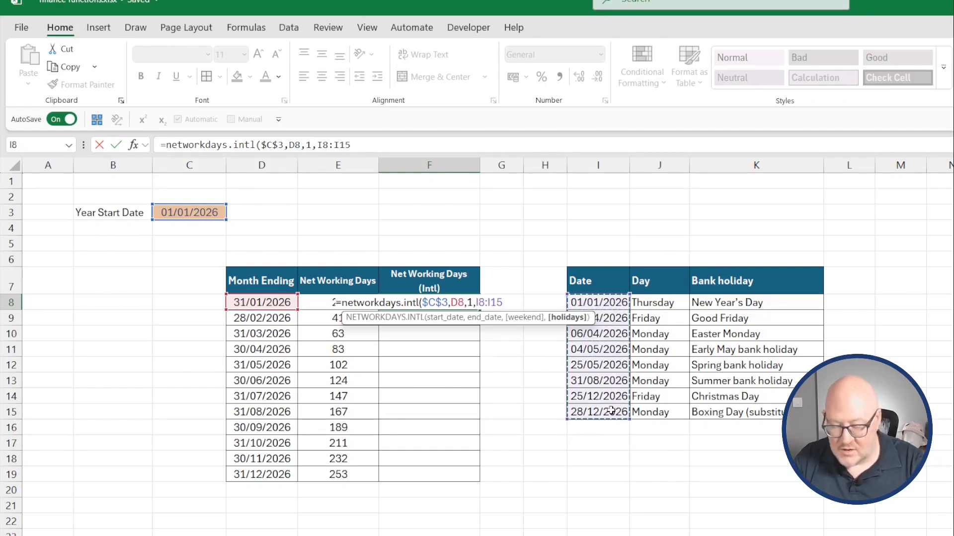
key(F4)
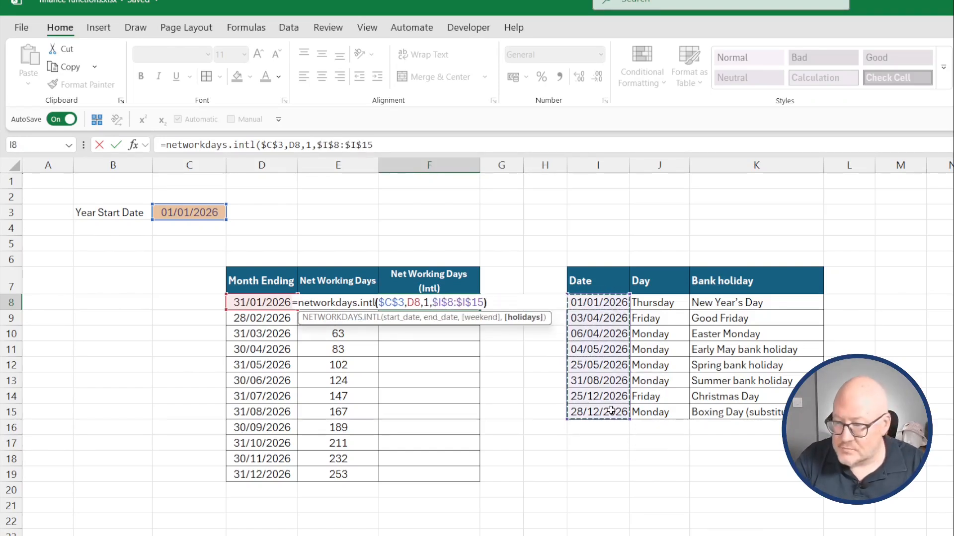
key(ctrl+Return)
drag(479, 309, 484, 481)
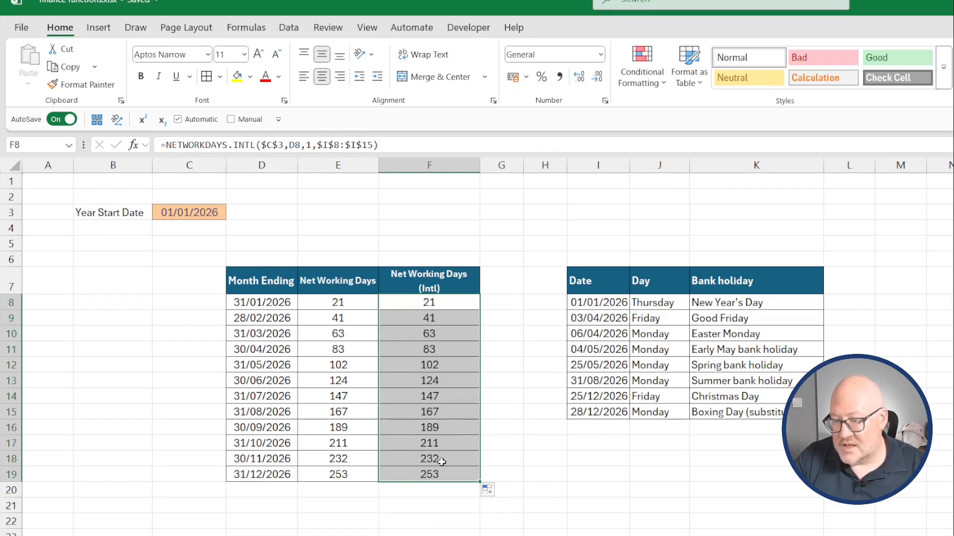
drag(435, 315, 415, 477)
key(Delete)
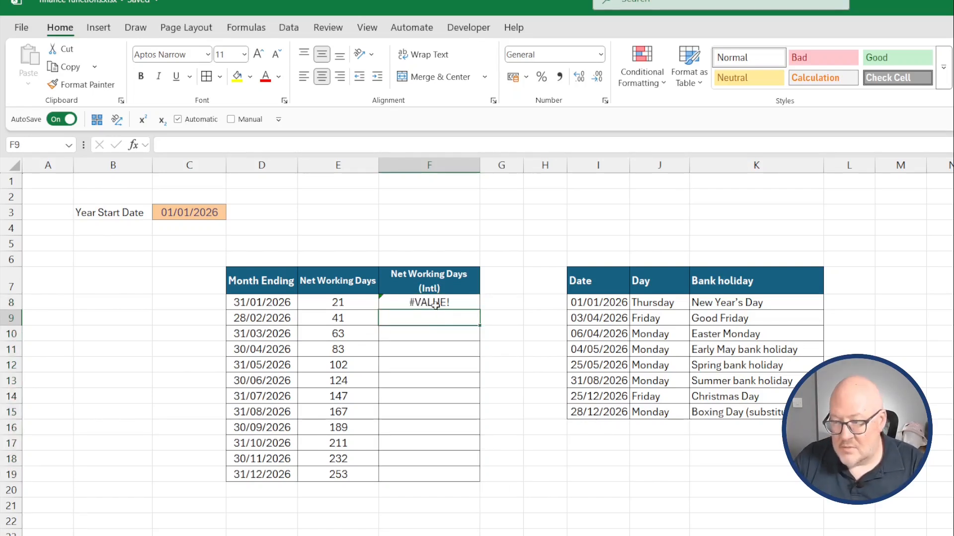
Change F8's NETWORKDAYS.INTL end date to --D8# so the results spill for every month.
click(434, 302)
click(296, 145)
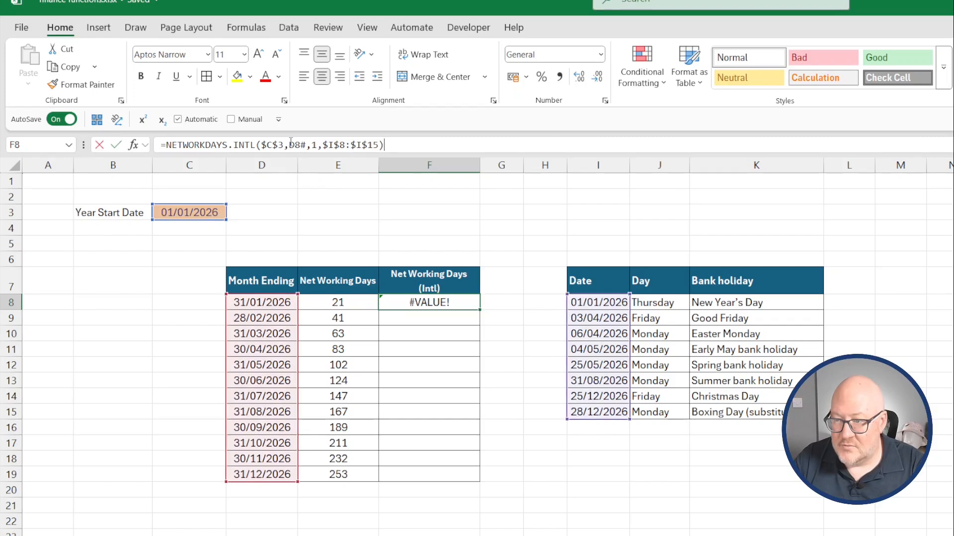
text(--)
key(Return)
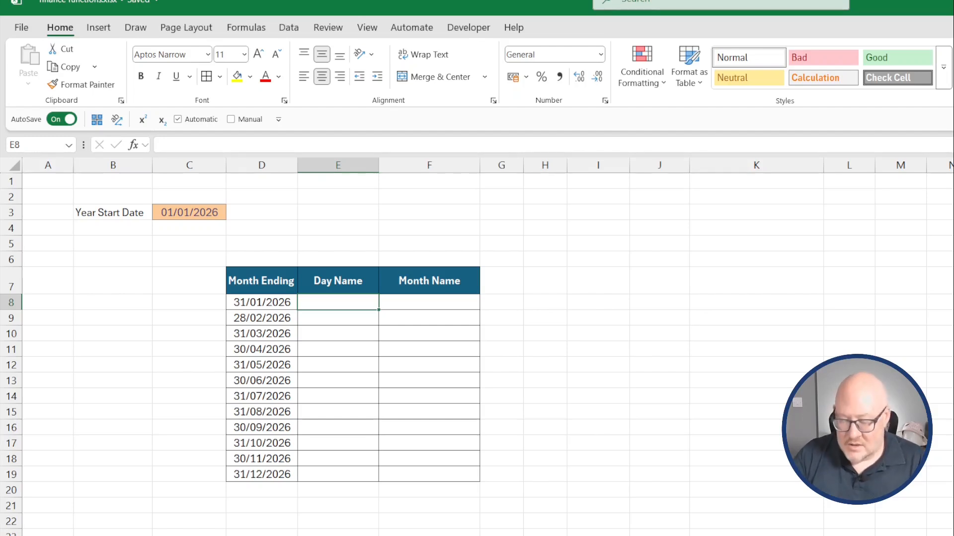
Enter =TEXT(D8,"DDD") in E8 under the Day Name heading.
text(=text()
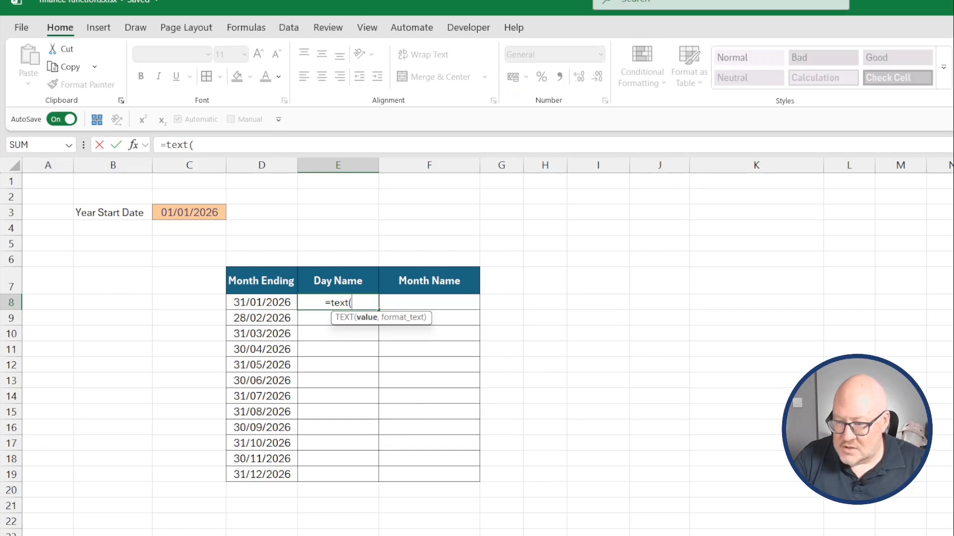
key(Left)
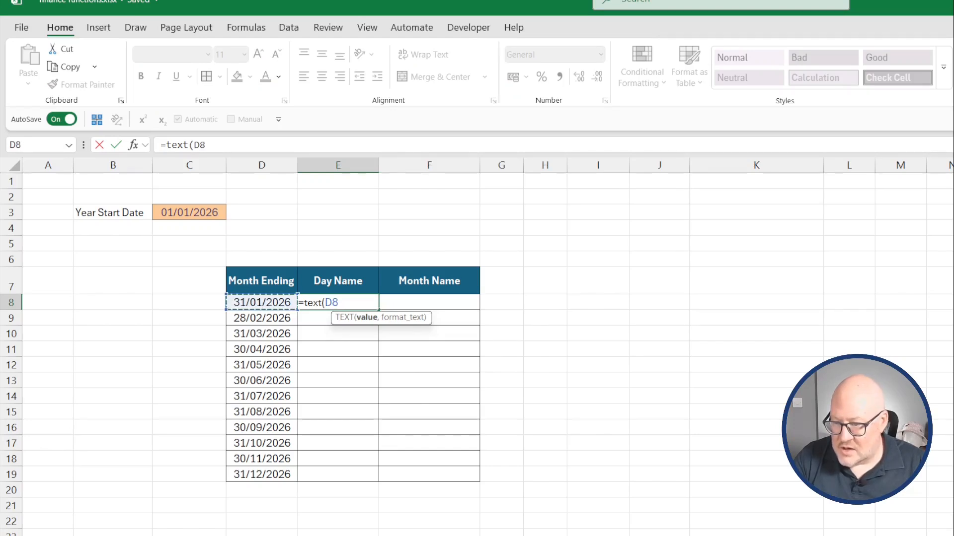
text(,)
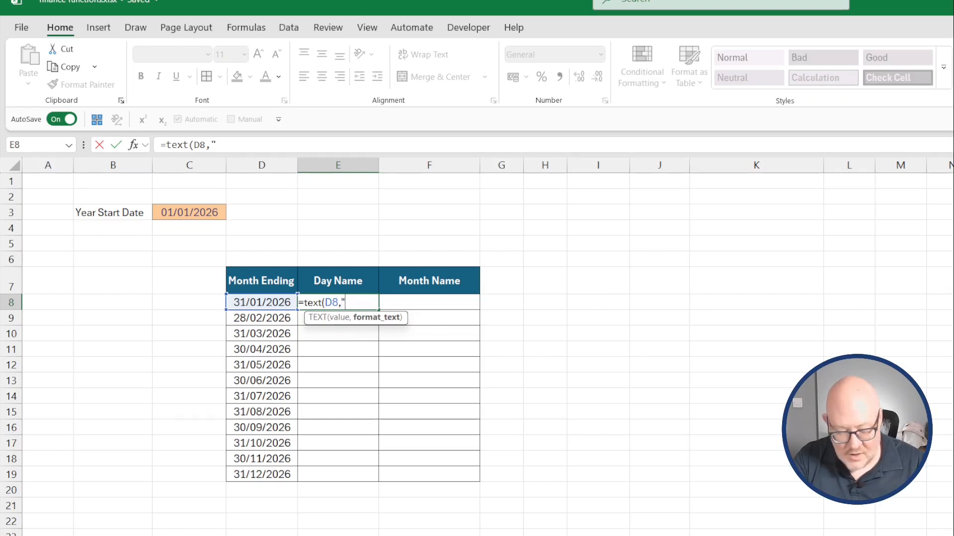
text("DDD")
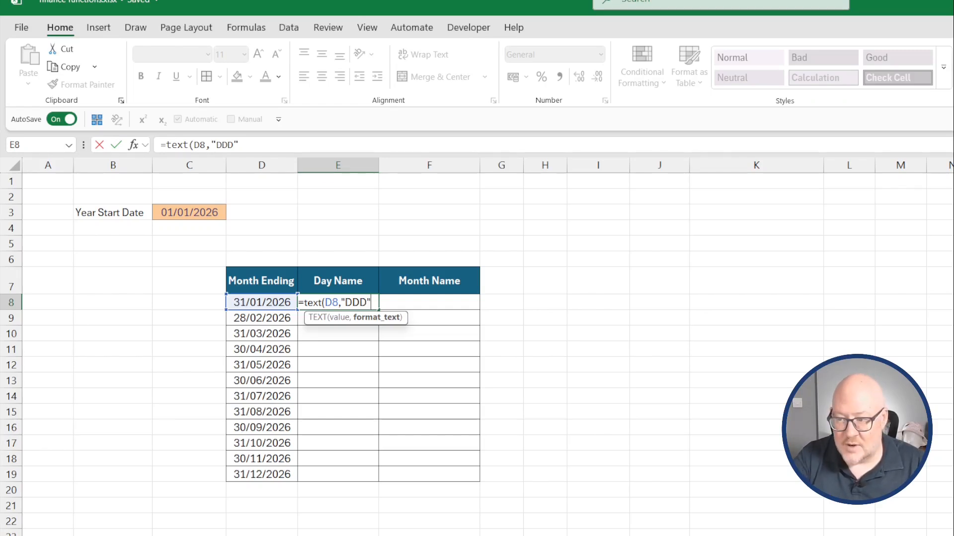
key(Return)
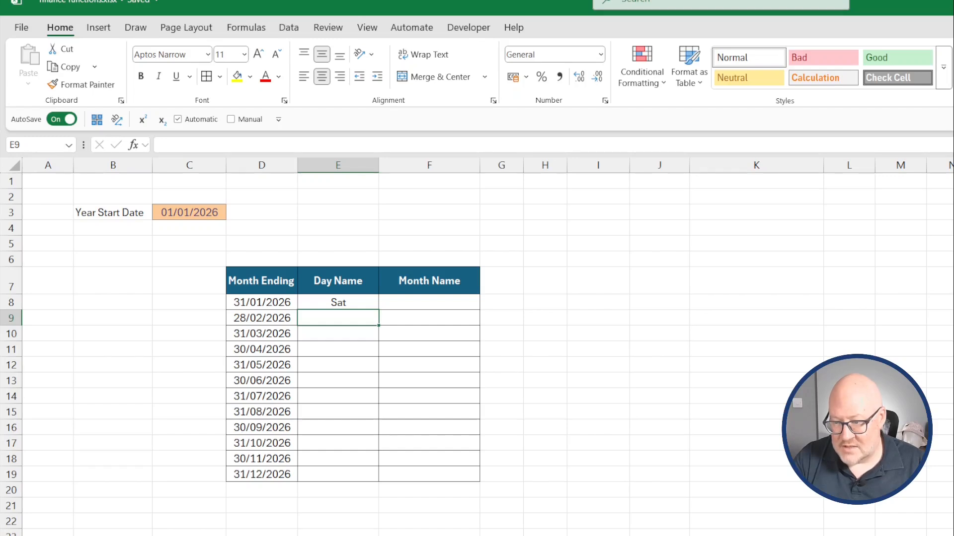
Edit E8's TEXT formula to reference D8# and use the "DDDD" format so full day names spill.
key(Up)
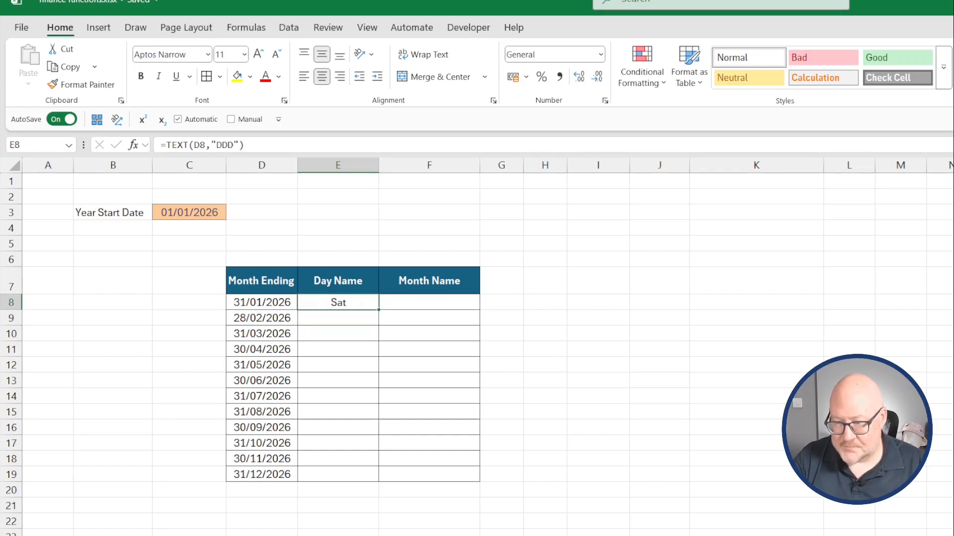
click(206, 145)
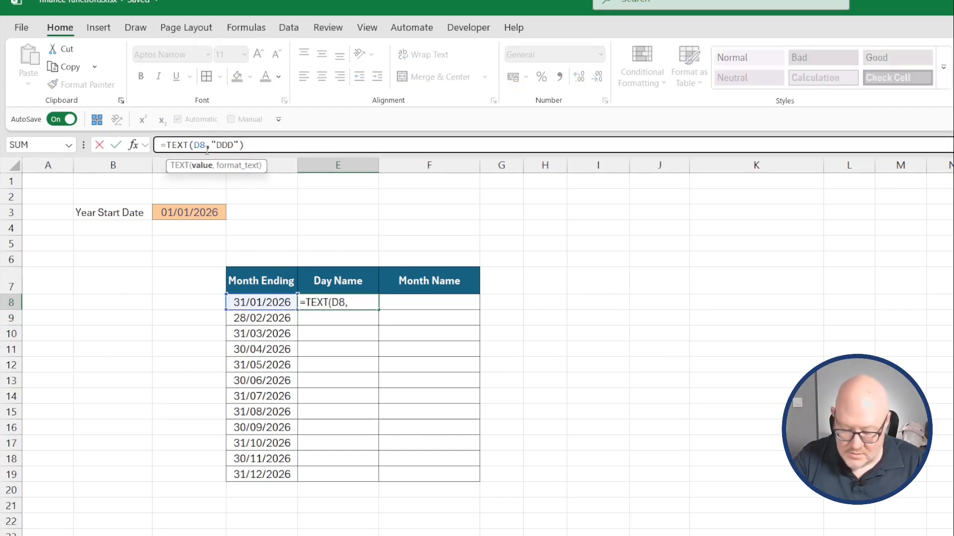
text(#)
key(Return)
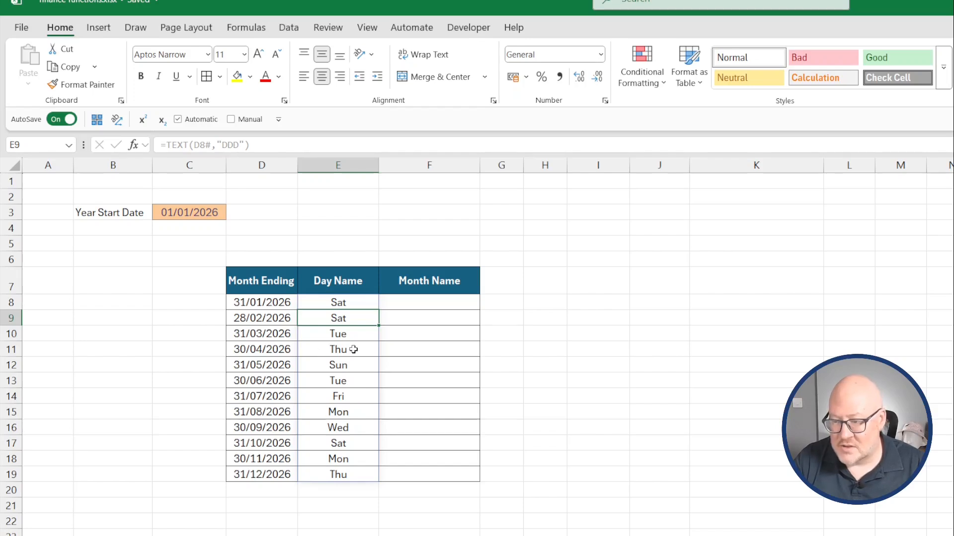
click(355, 302)
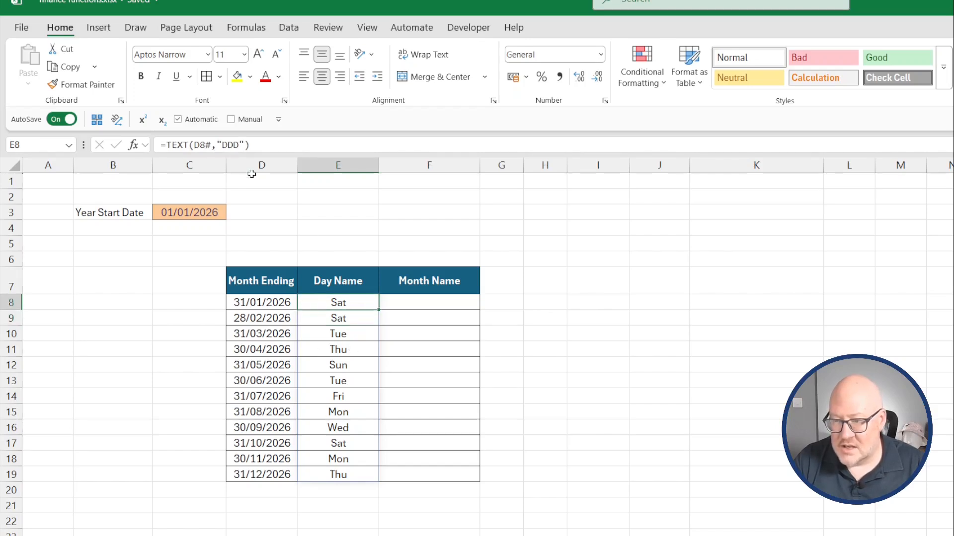
click(242, 145)
text(D)
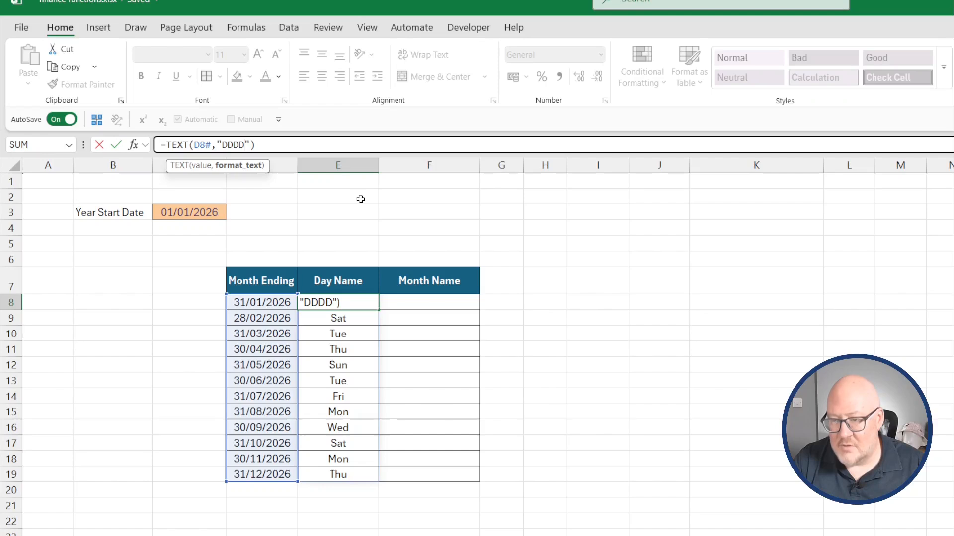
key(Return)
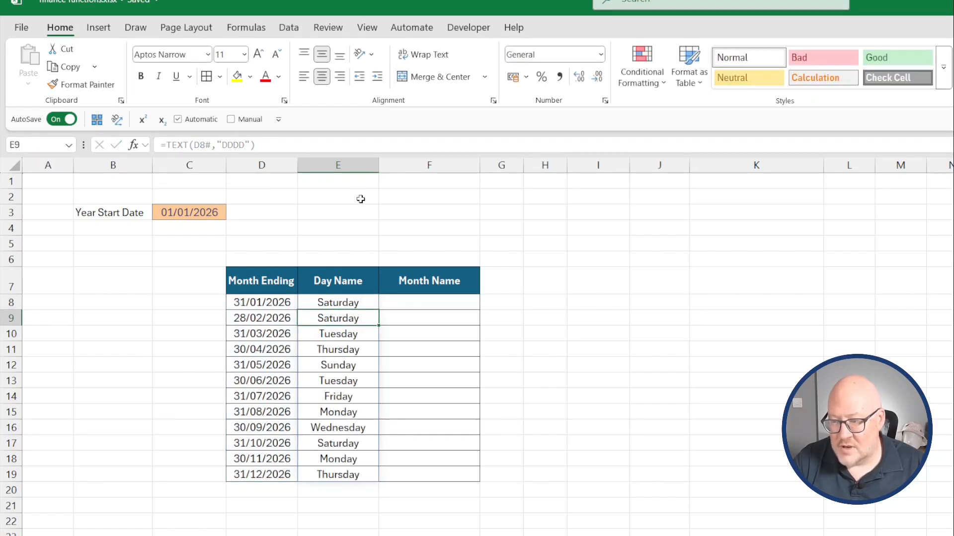
Enter =TEXT(D8#,"MMM") in F8 under the Month Name heading so abbreviated month names spill.
key(Up)
key(Right)
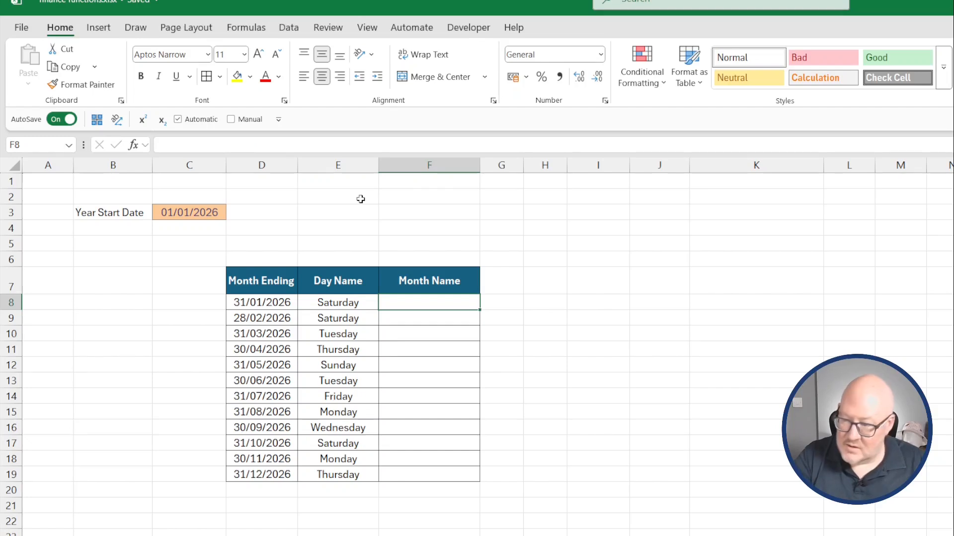
text(=text()
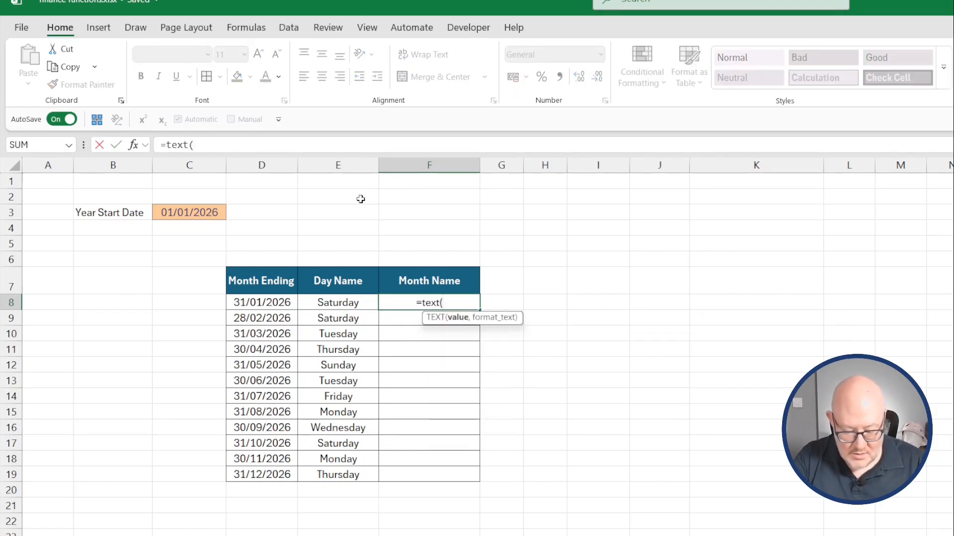
text(D8#)
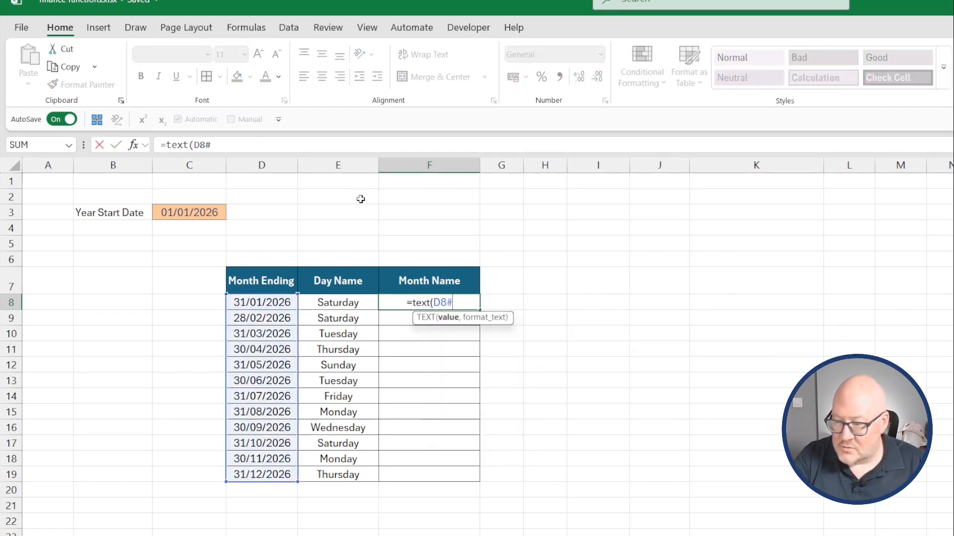
text(,"MM)
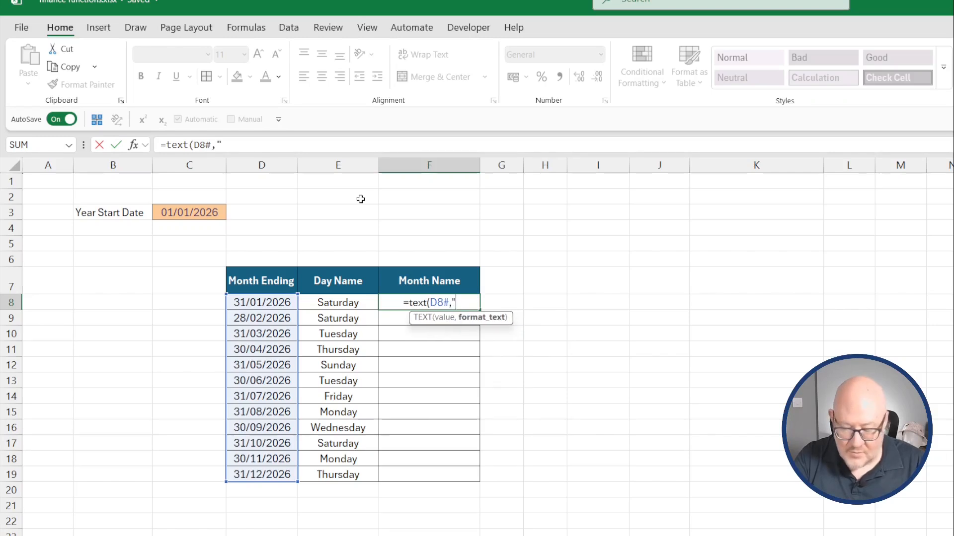
text(M"))
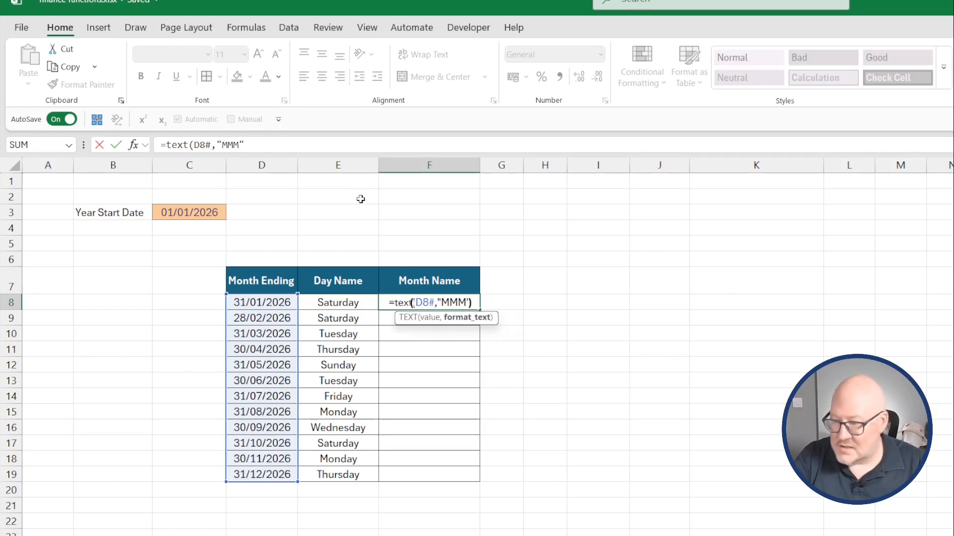
key(Return)
Edit F8's TEXT format to "MMMM" so full month names spill.
key(Up)
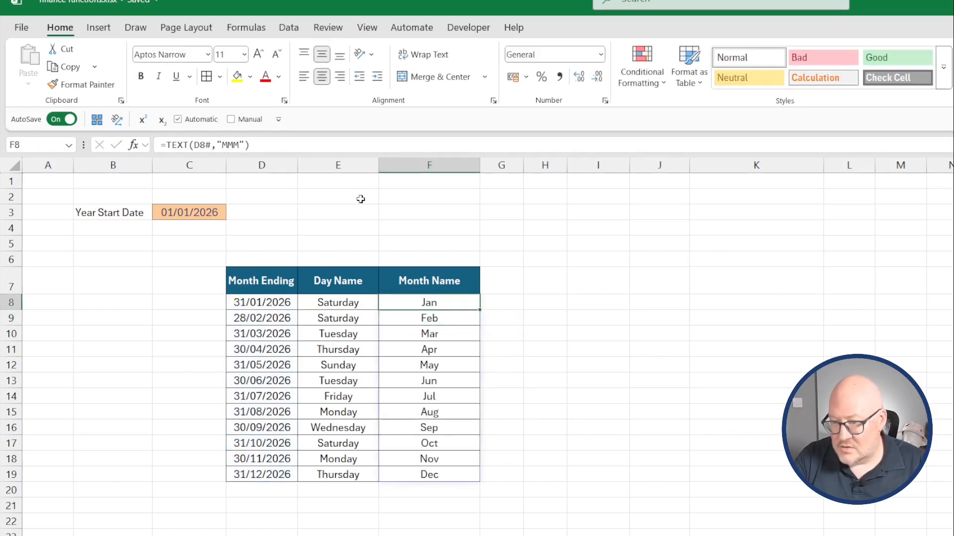
key(F2)
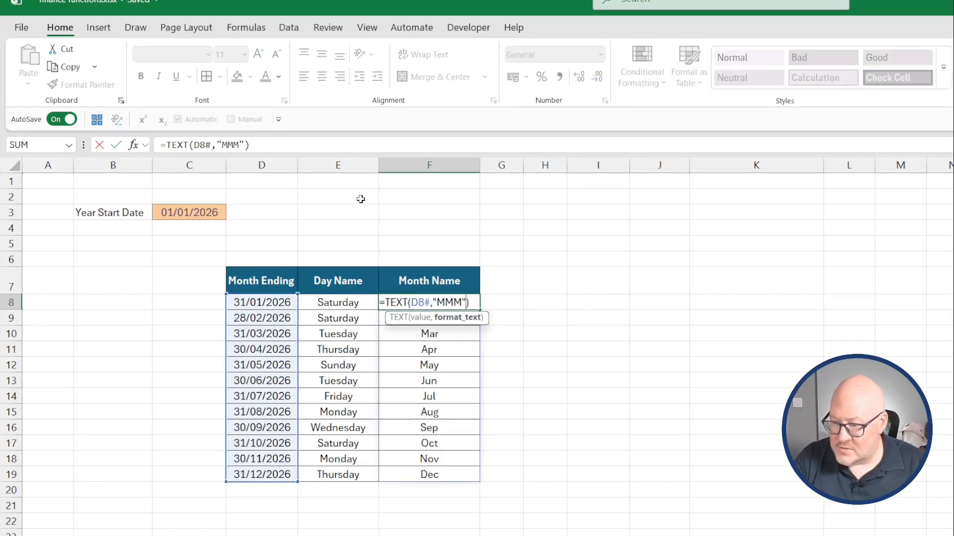
key(Left)
key(Left)
text(M)
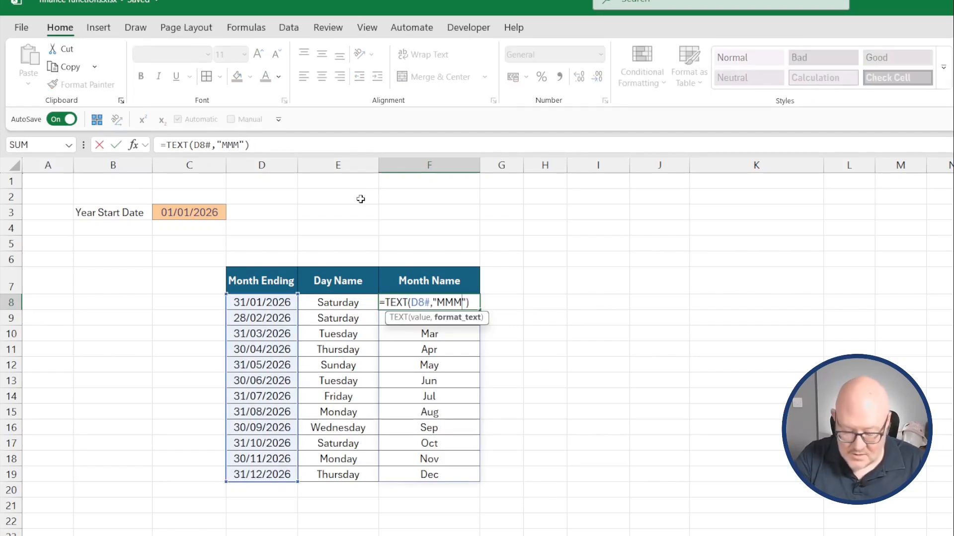
key(Return)
Wrap E8's day-name formula in LEFT with 1 character, giving =LEFT(TEXT(D8#,"DDDD"),1).
key(Up)
key(Left)
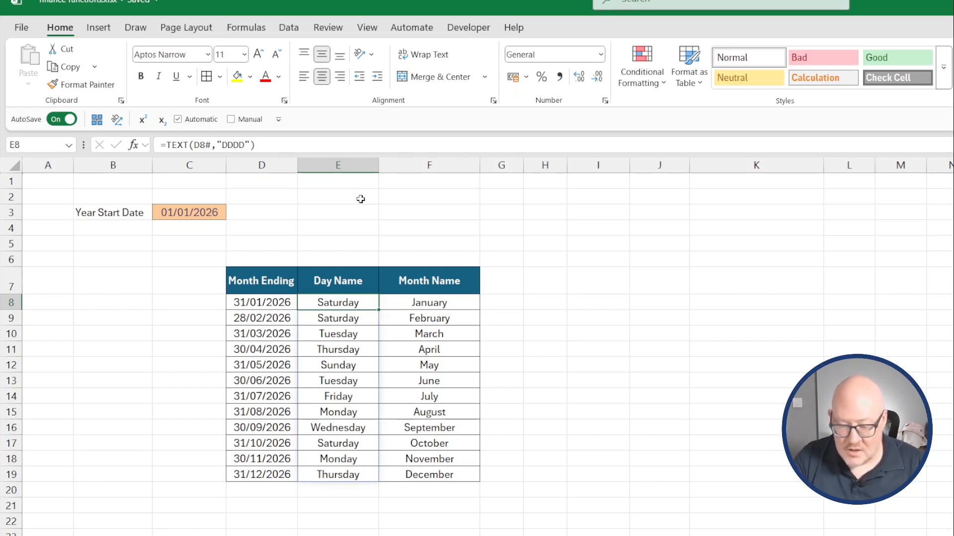
key(F2)
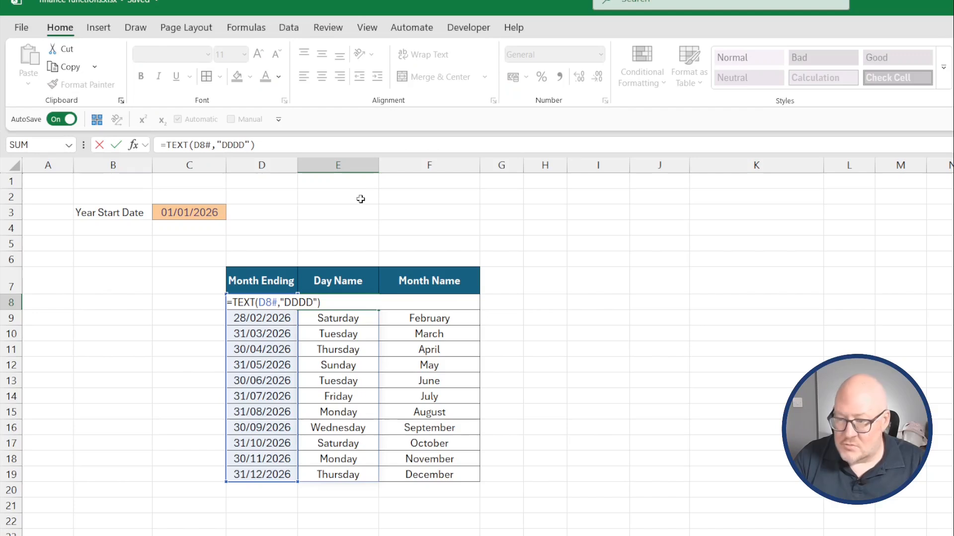
click(236, 302)
text(left()
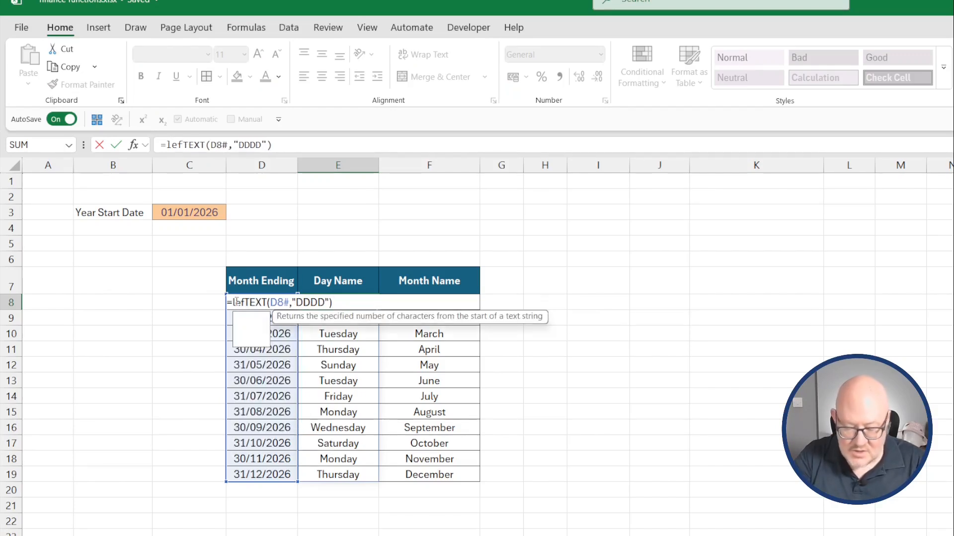
click(322, 143)
text(,1)
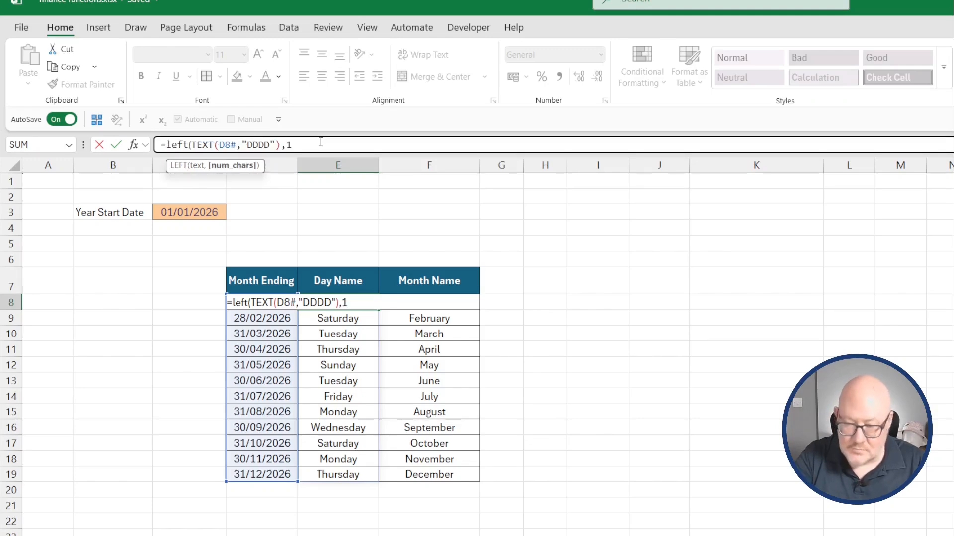
text())
key(Return)
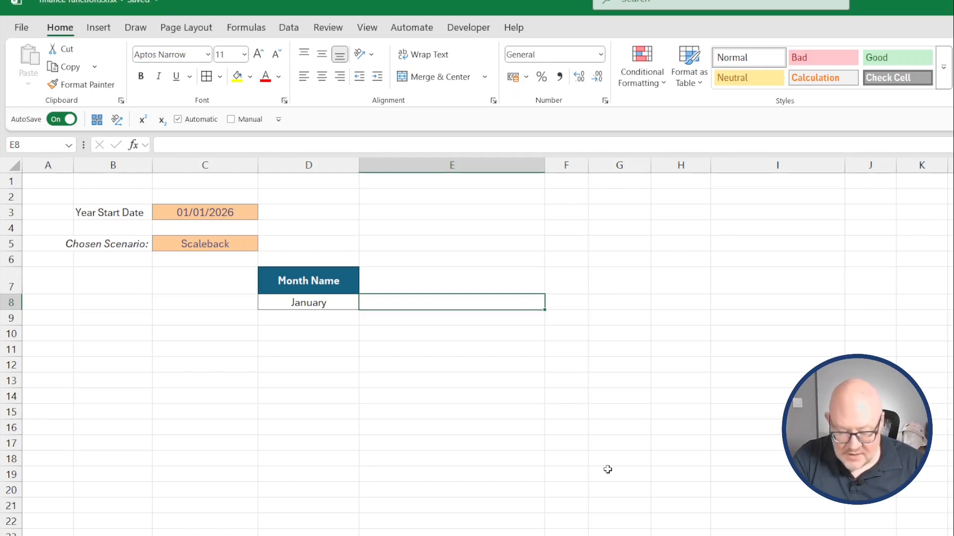
On the scenario sheet, enter =TEXTJOIN(" ",TRUE,"Financial Analysis",D8,C5) in E8 to combine the label, month and chosen scenario.
text(=text)
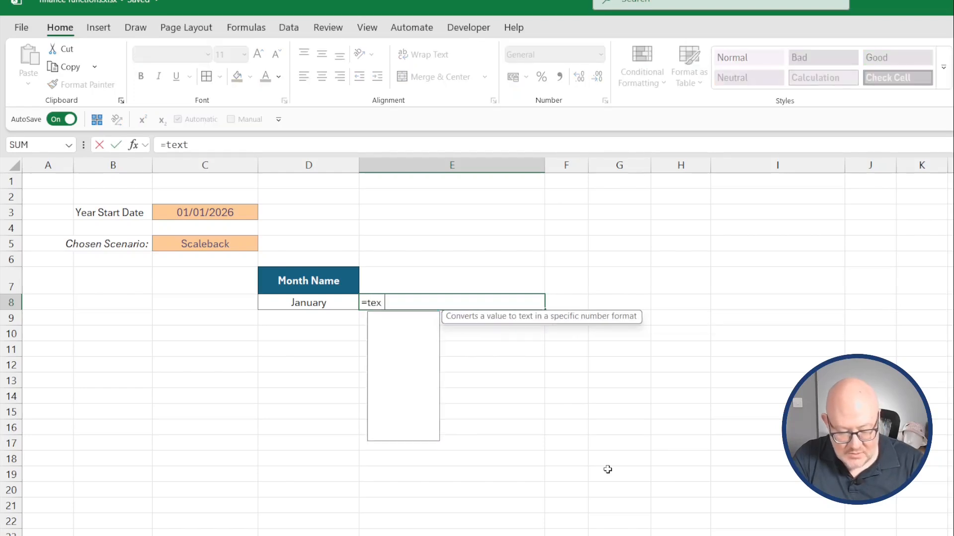
text(join)
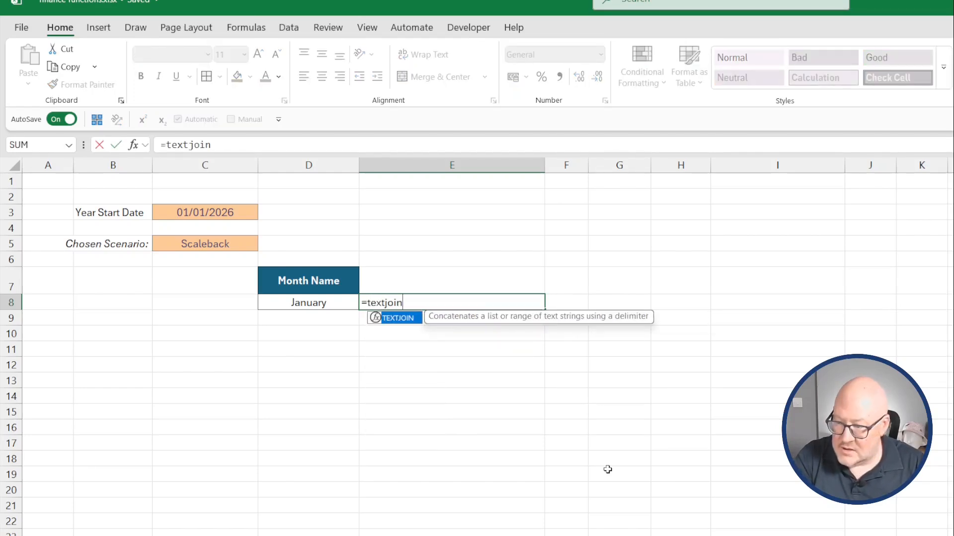
text((")
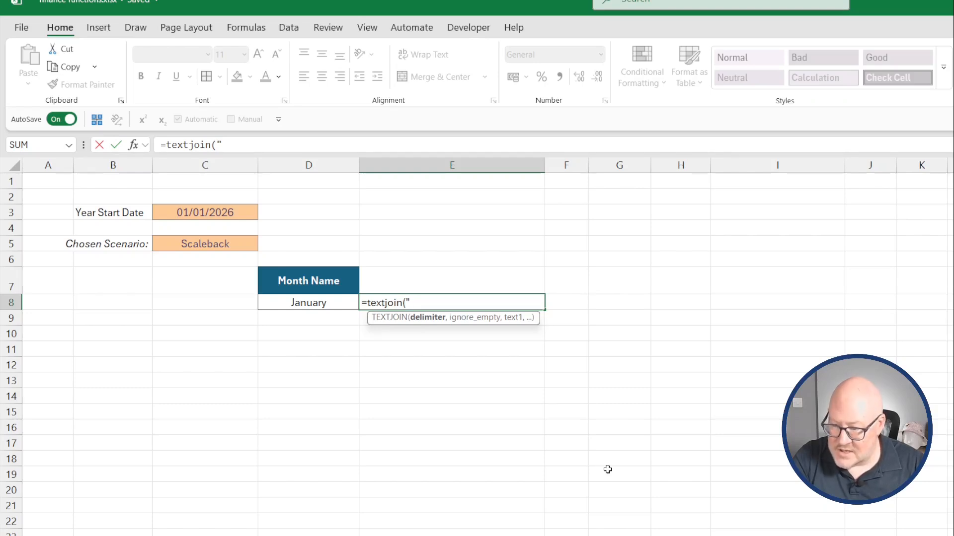
text( ",)
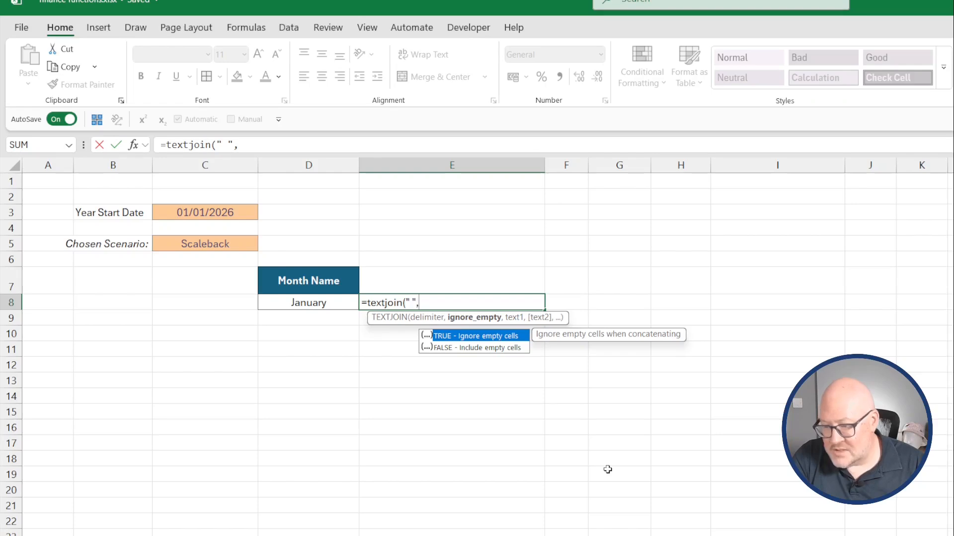
text(true)
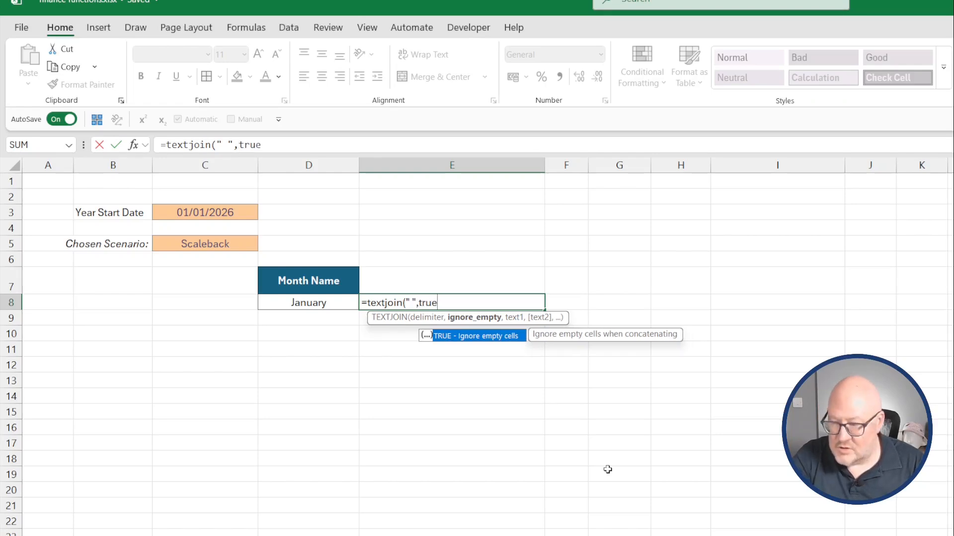
text(,)
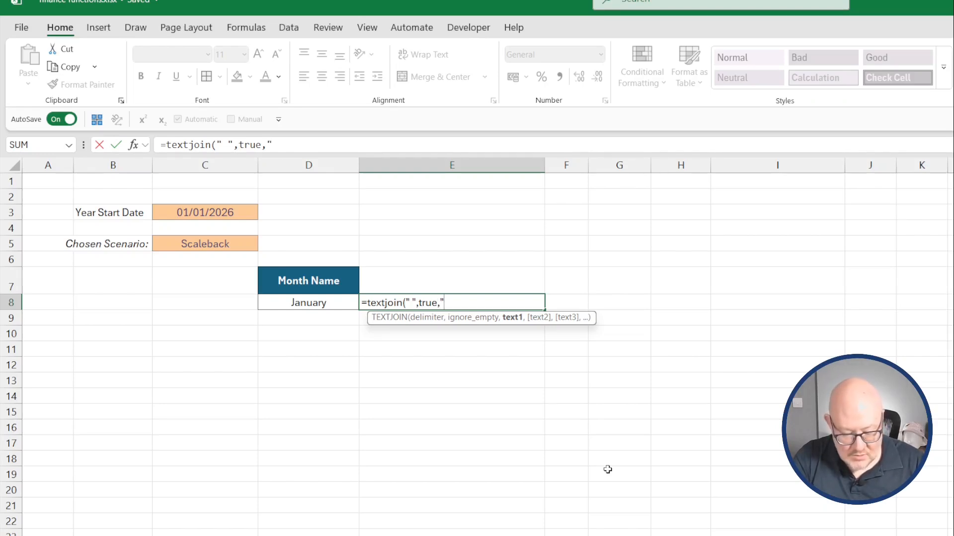
text(nancial)
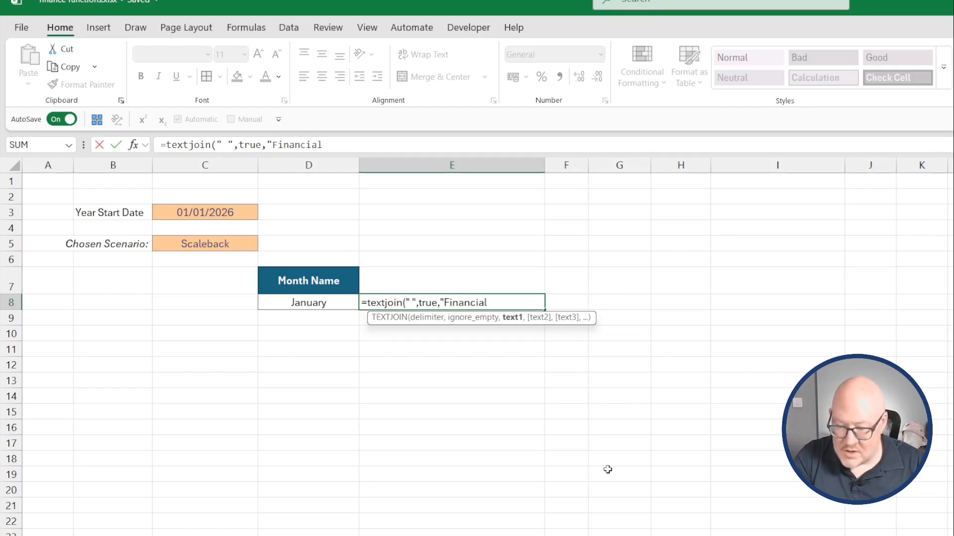
text( Analysis",)
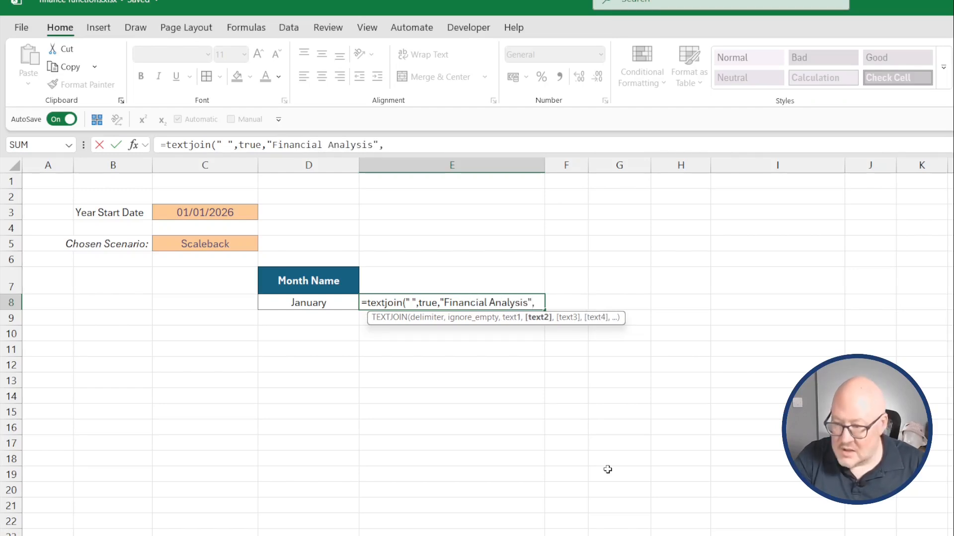
click(297, 301)
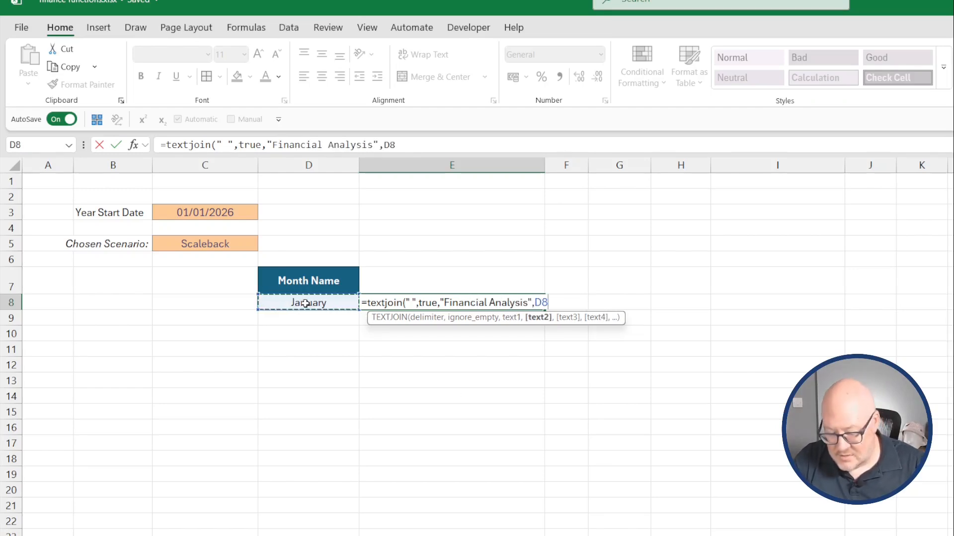
text(,)
click(218, 245)
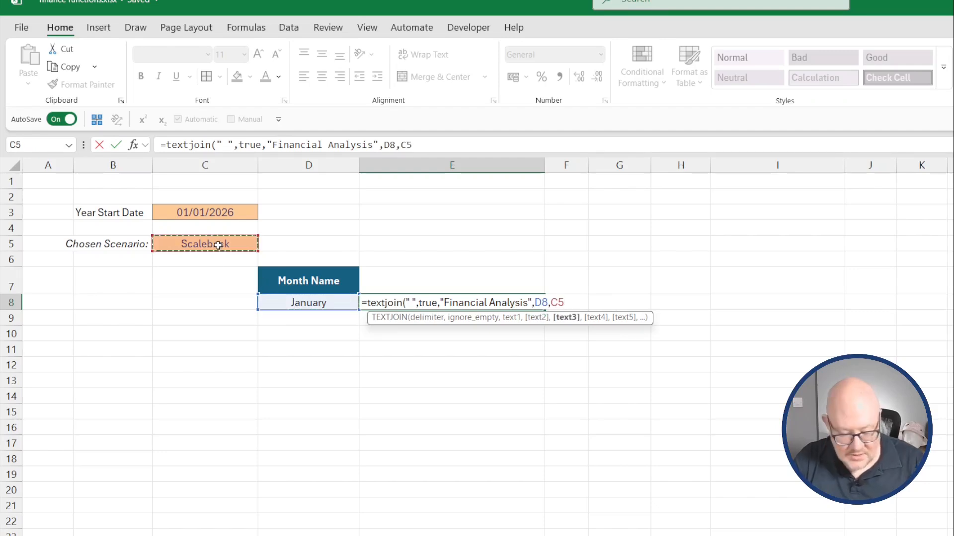
text())
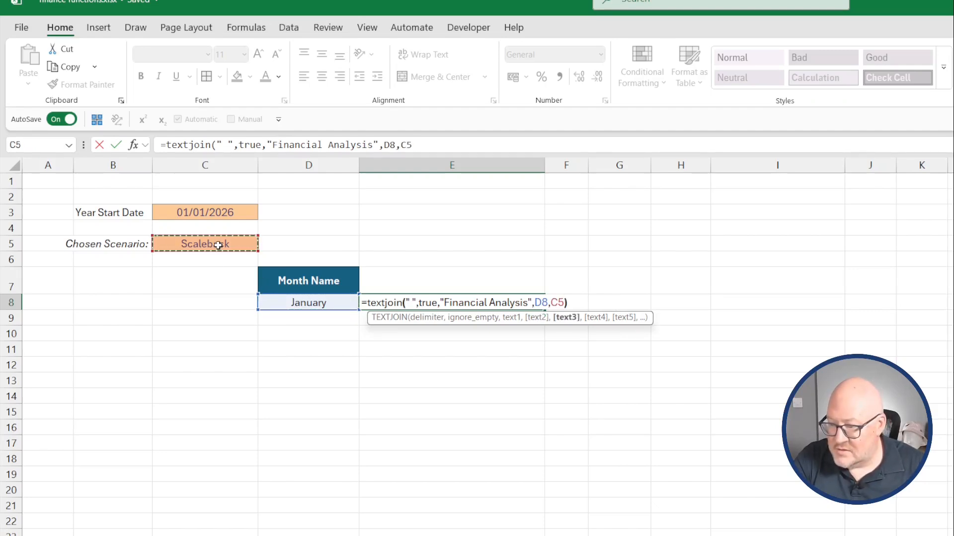
key(Return)
key(Up)
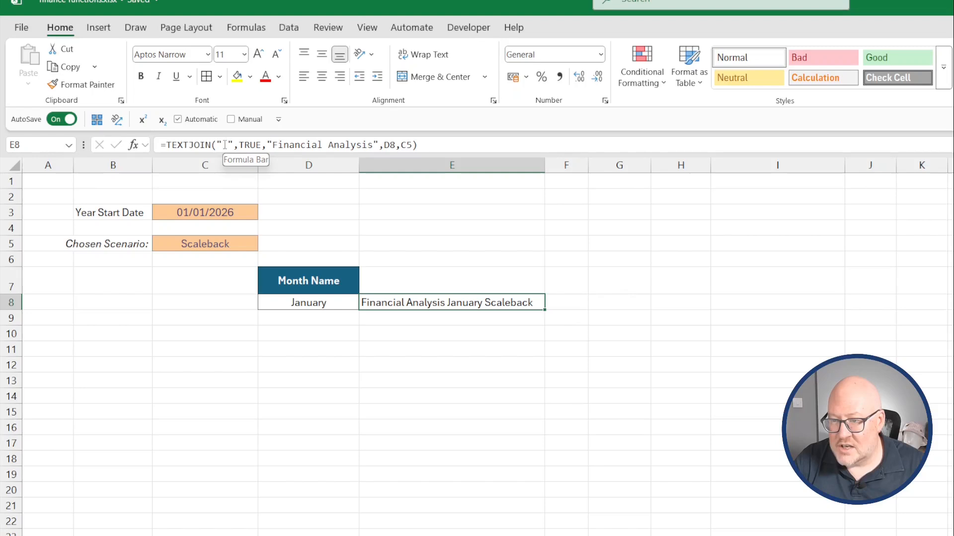
Change E8's TEXTJOIN delimiter to " - ".
click(225, 145)
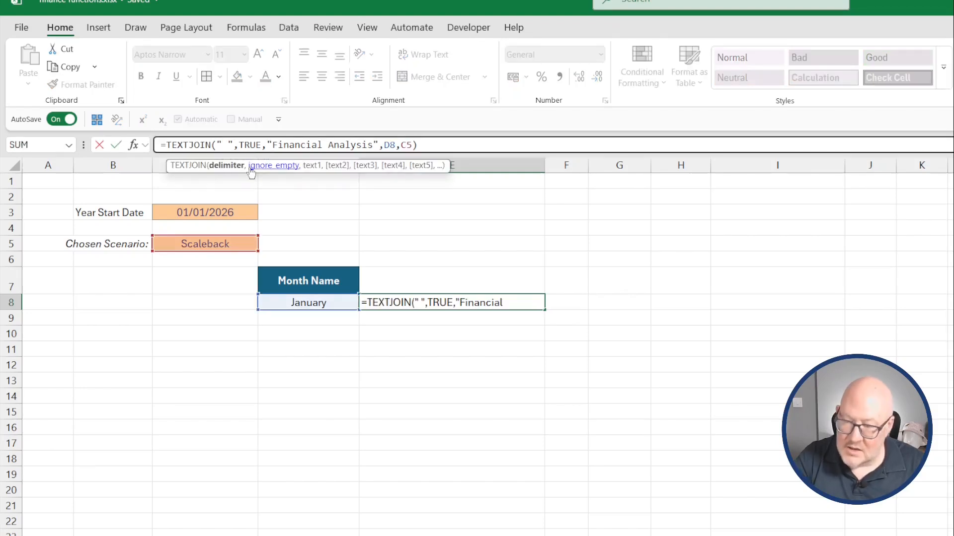
text(-)
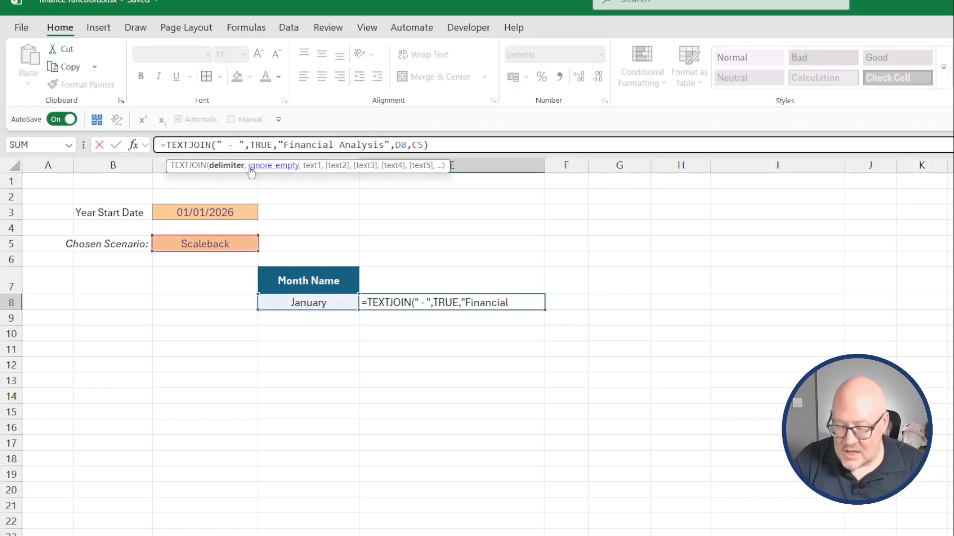
key(Return)
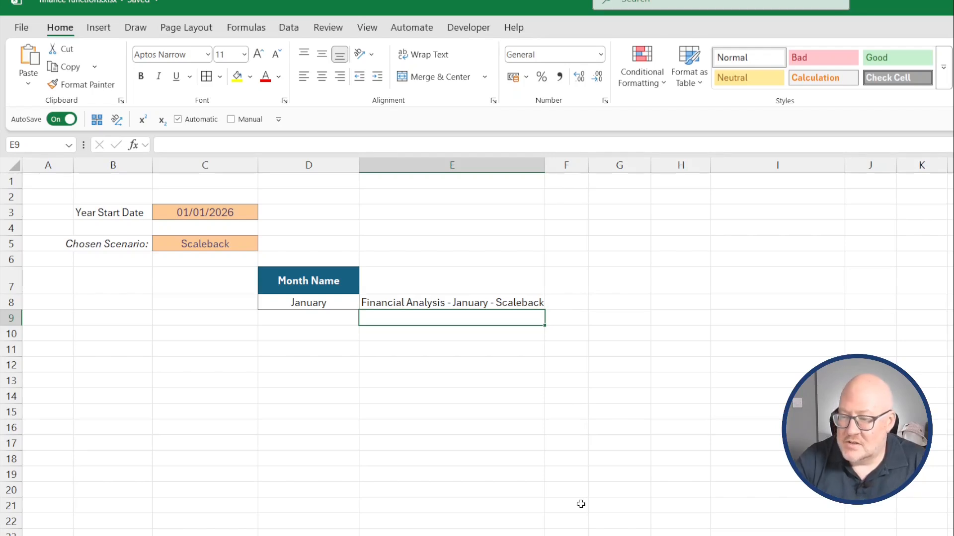
Change E8's TEXTJOIN delimiter to a single space and insert CHAR(10) line breaks before D8 and before C5.
key(Up)
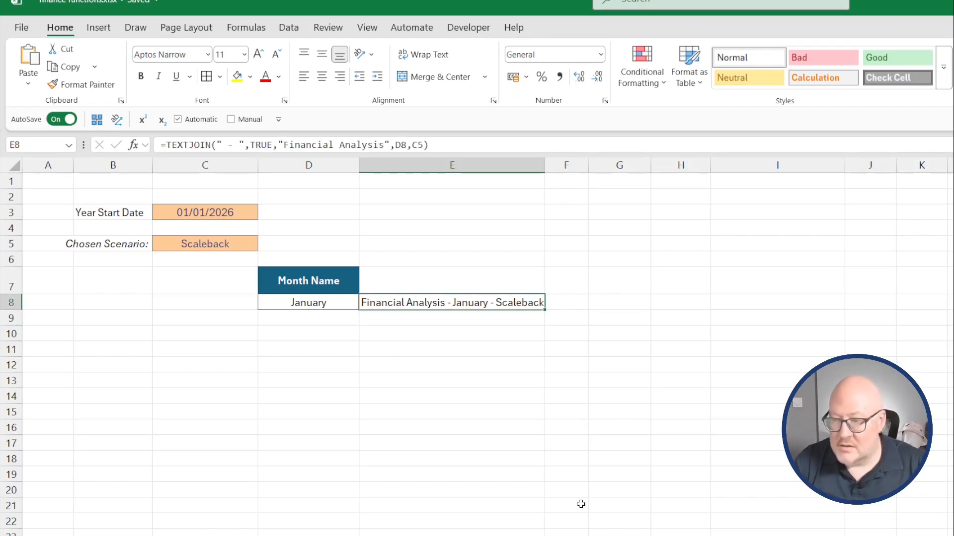
key(F2)
click(239, 144)
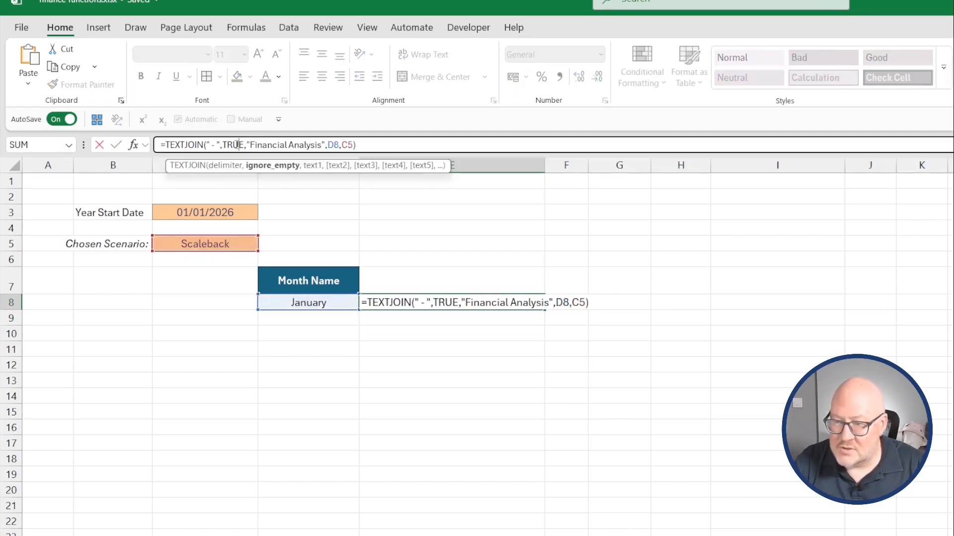
click(217, 145)
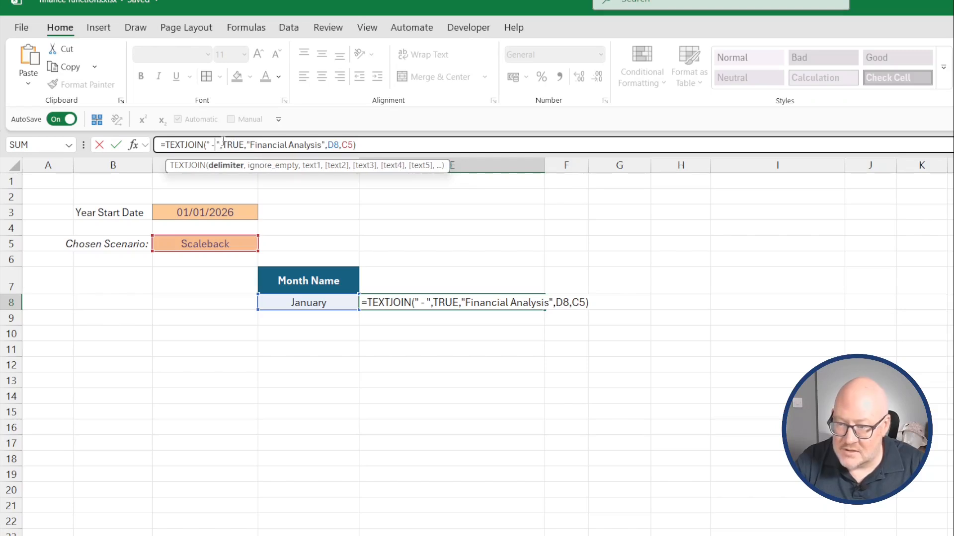
key(BackSpace)
key(BackSpace)
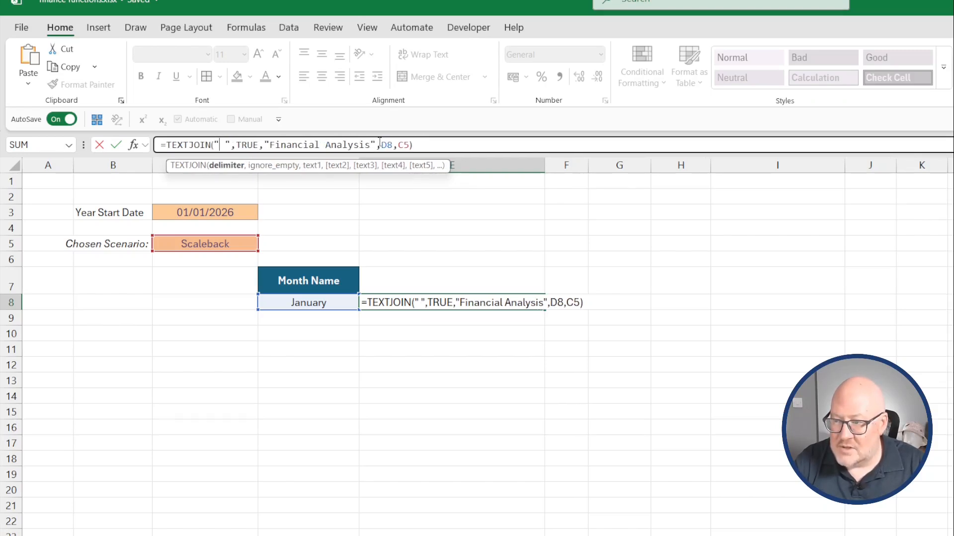
click(380, 145)
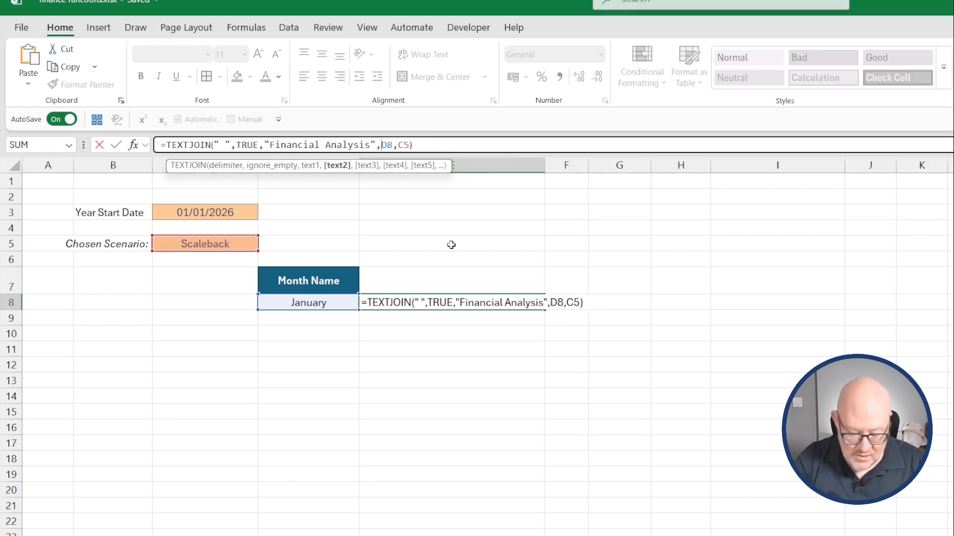
text(char)
text((10)
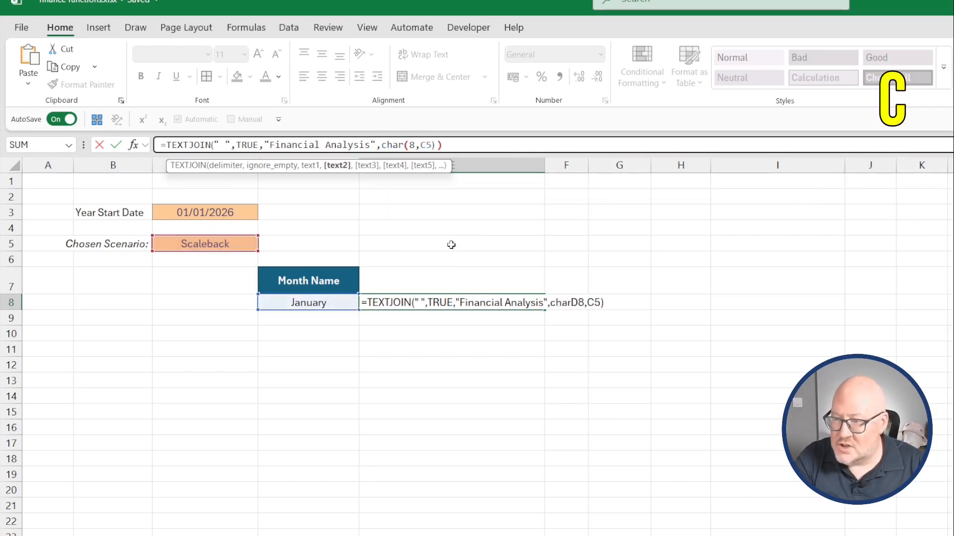
text(),)
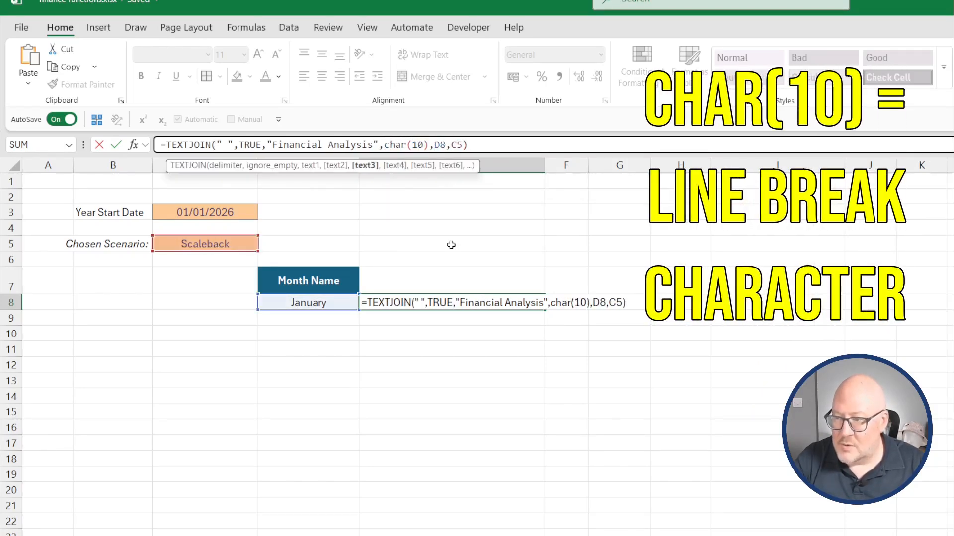
drag(428, 145, 384, 144)
key(ctrl+c)
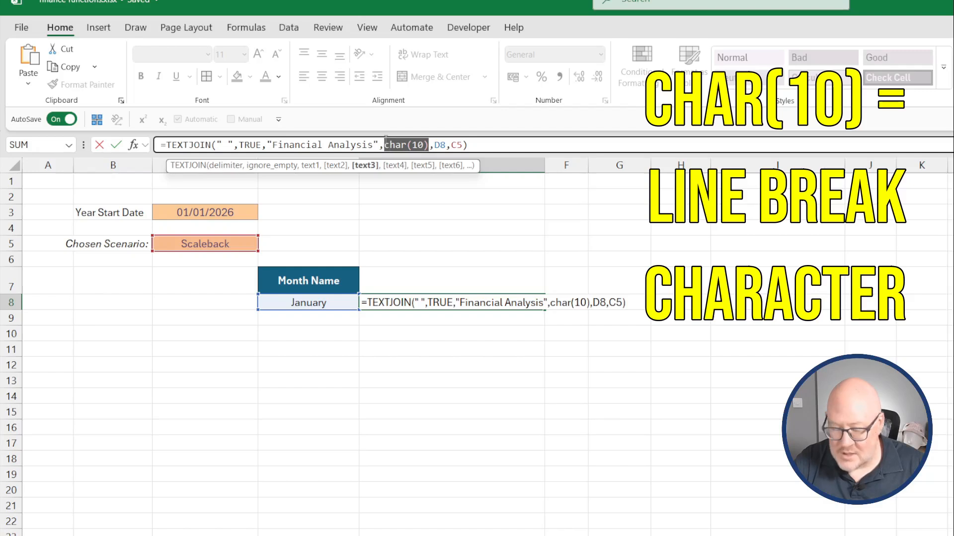
click(449, 145)
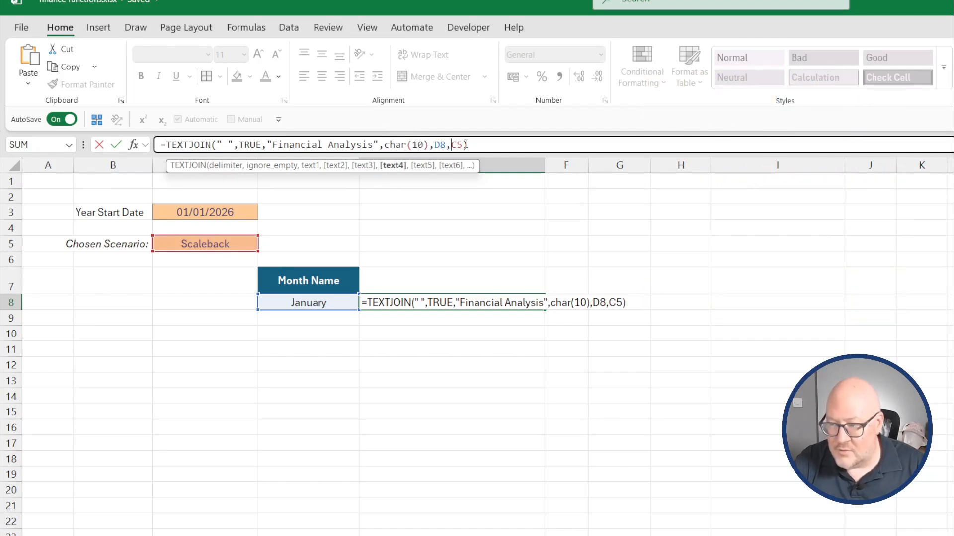
key(ctrl+v)
text(,)
key(Return)
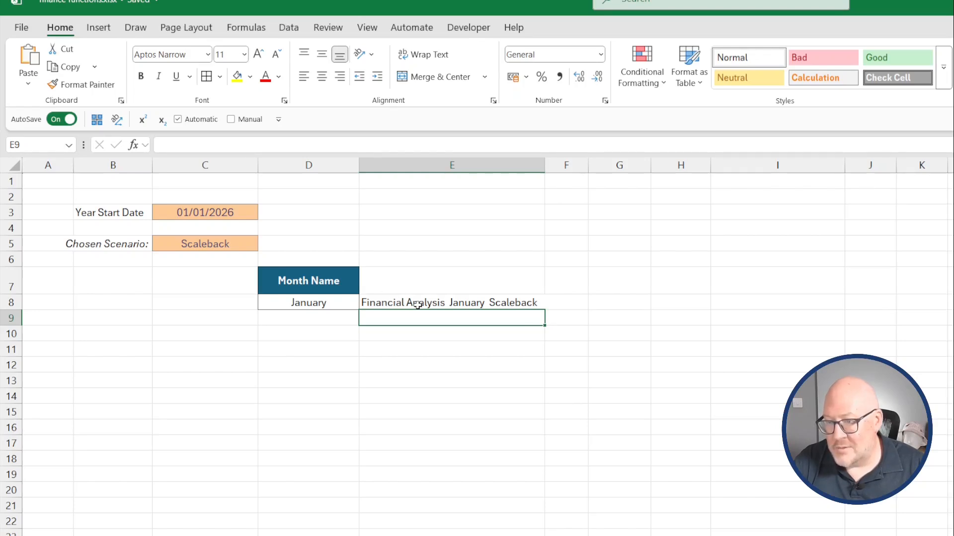
Turn on Wrap Text for E8 and change its TEXTJOIN delimiter to an empty string "".
click(396, 301)
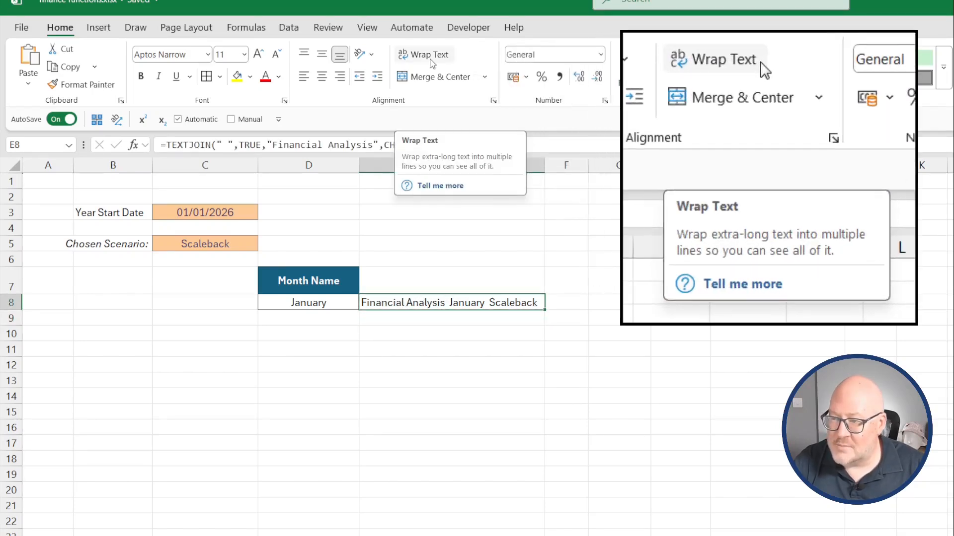
click(431, 60)
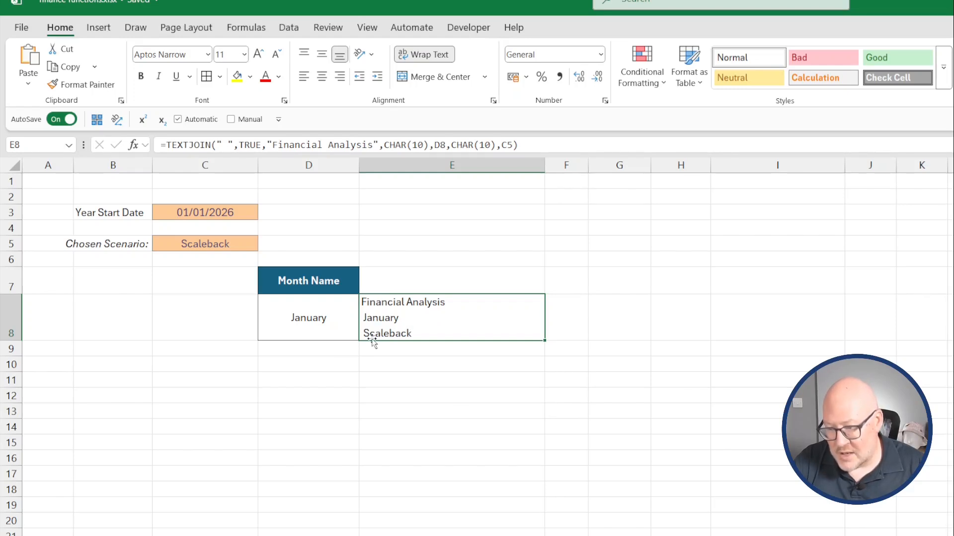
click(229, 143)
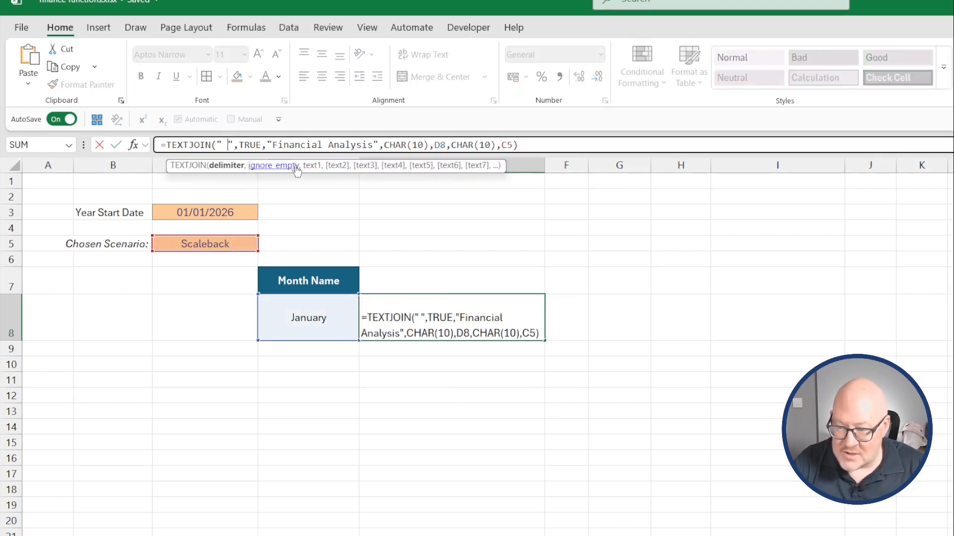
key(BackSpace)
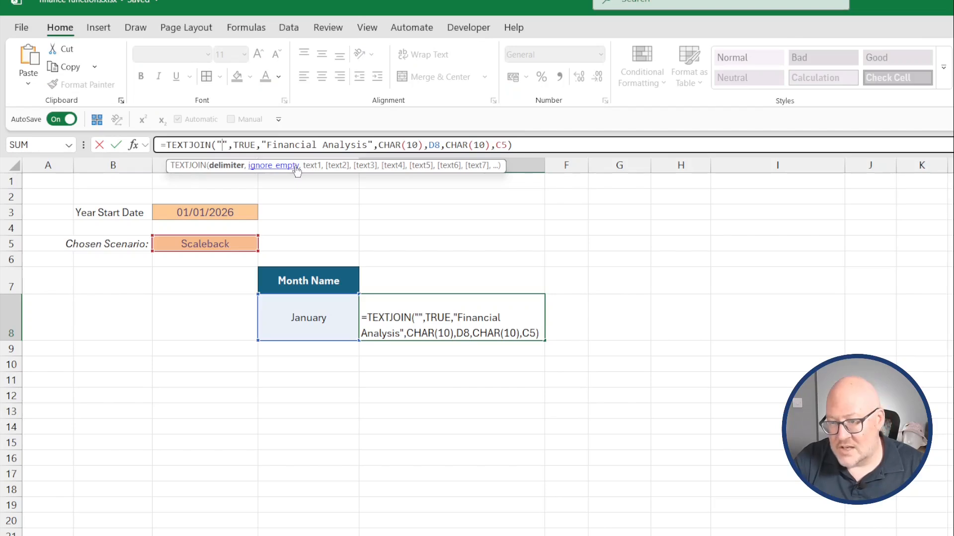
key(Return)
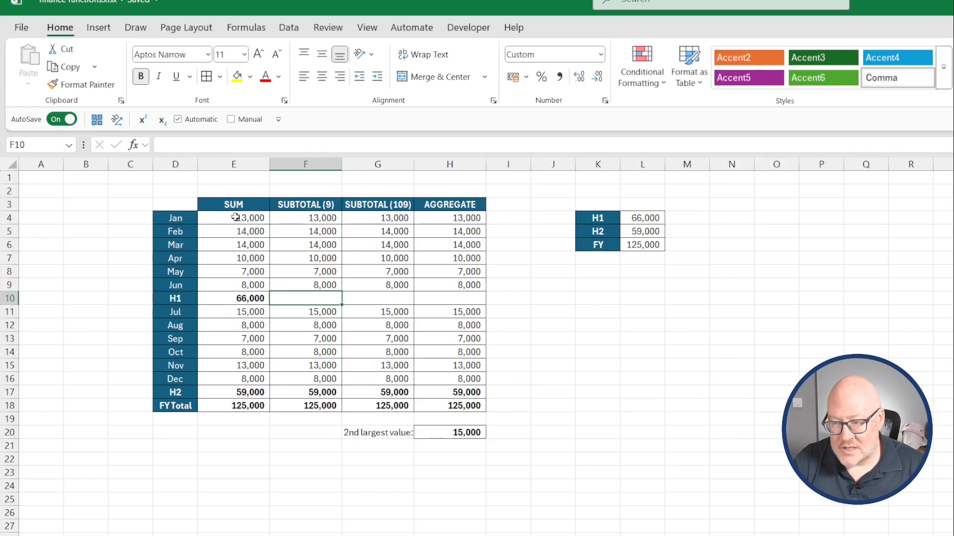
On the subtotals sheet, inspect the SUM formulas for H1, H2 and FY Total in the SUM column.
click(244, 298)
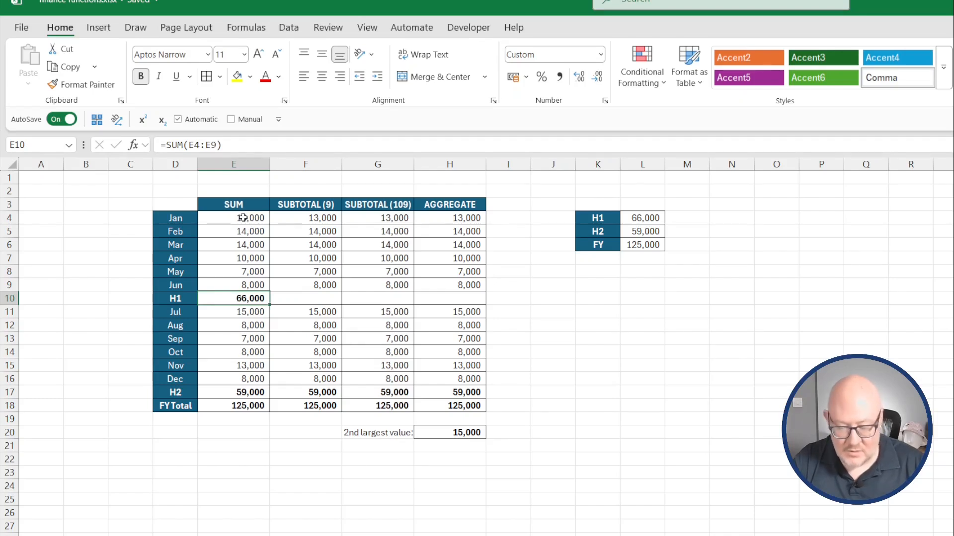
key(F2)
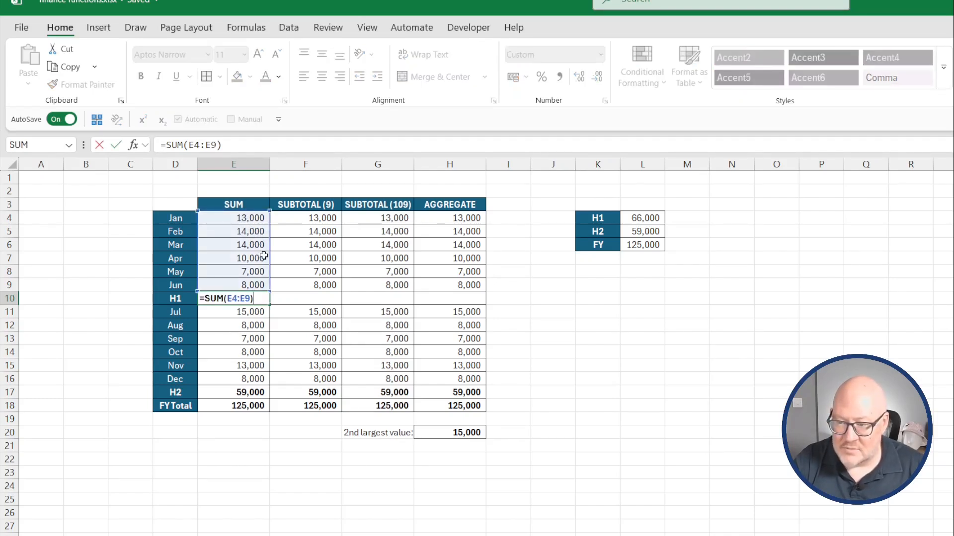
key(ctrl+Return)
click(241, 392)
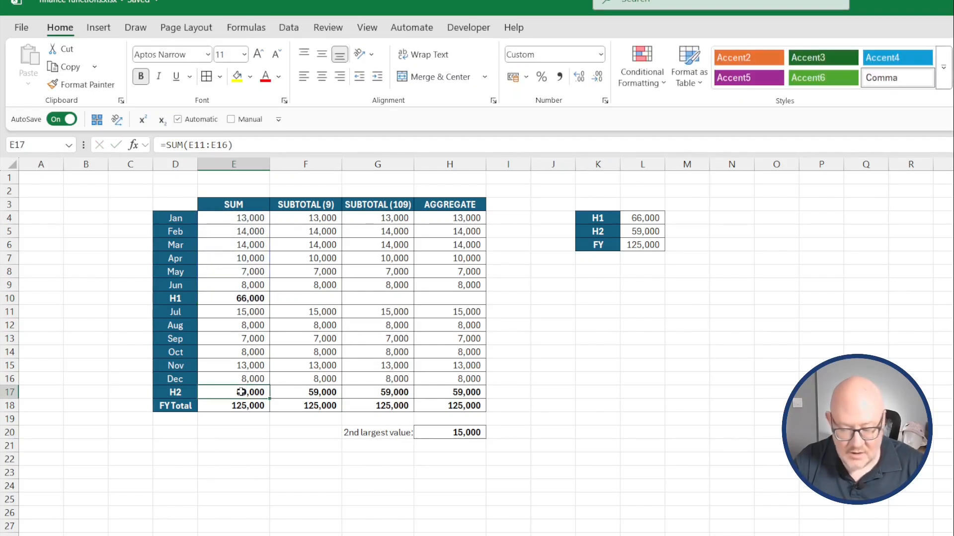
key(F2)
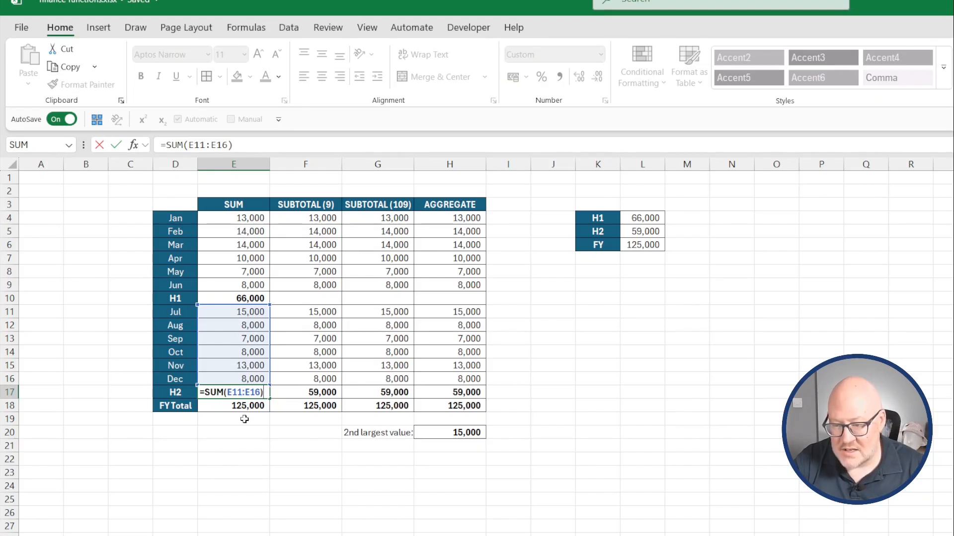
key(ctrl+Return)
click(237, 406)
key(F2)
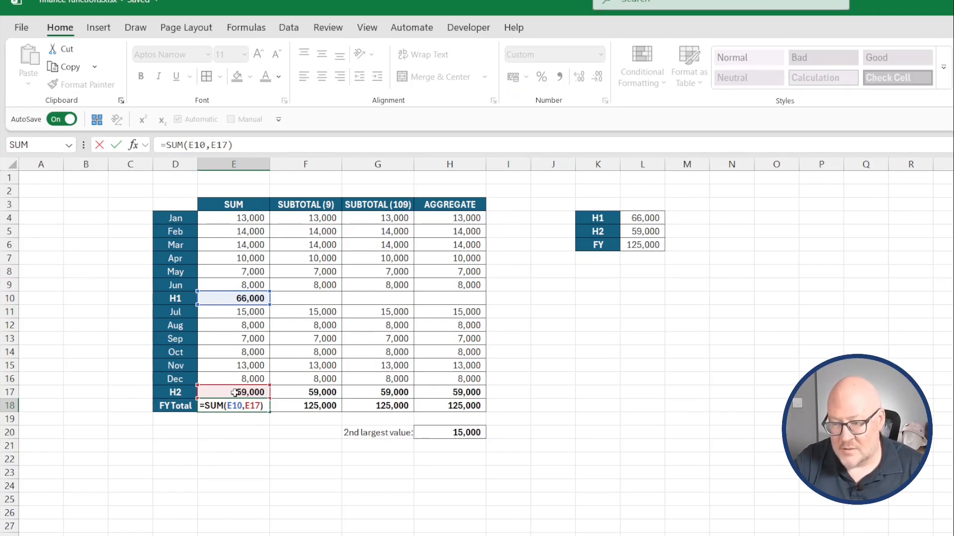
key(Escape)
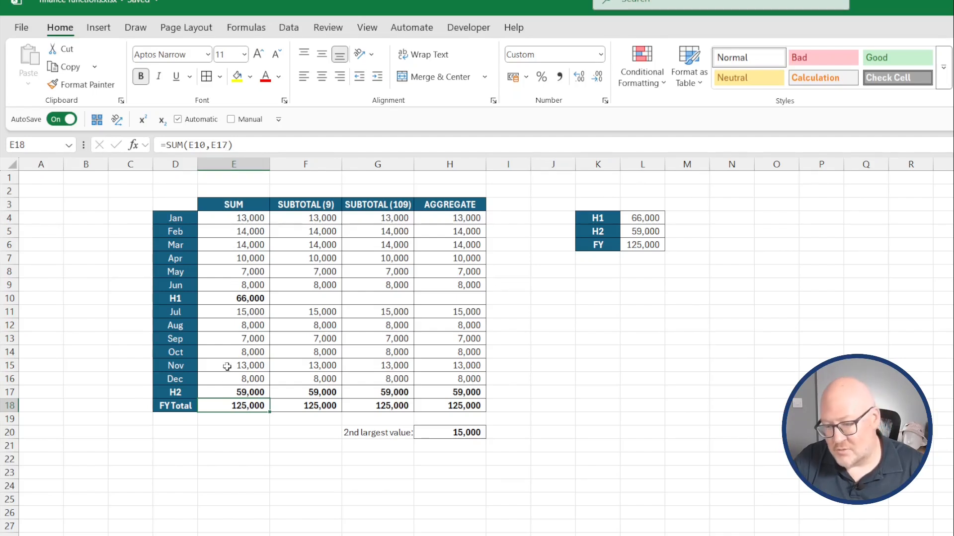
In F10, enter =SUBTOTAL(9,F4:F9) to total the January to June values.
click(281, 297)
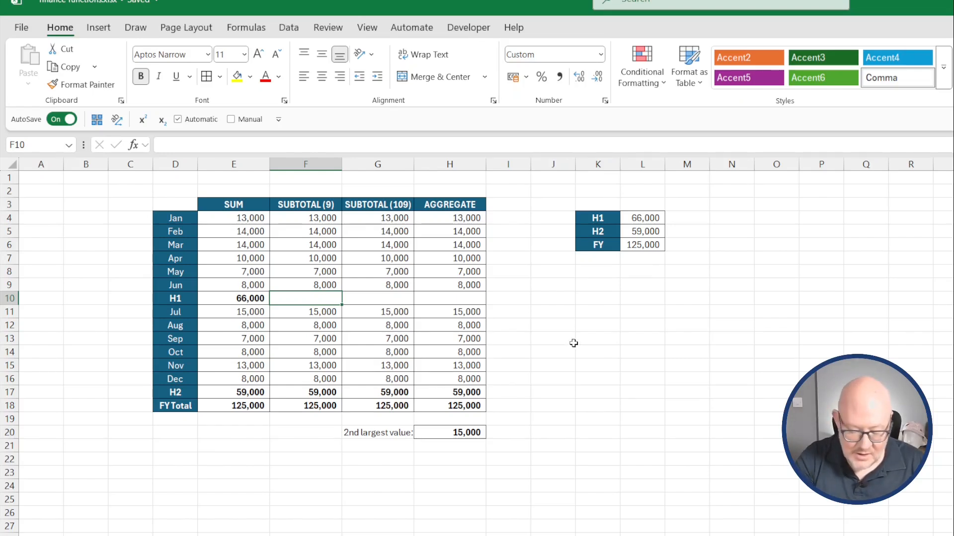
text(=subtotal()
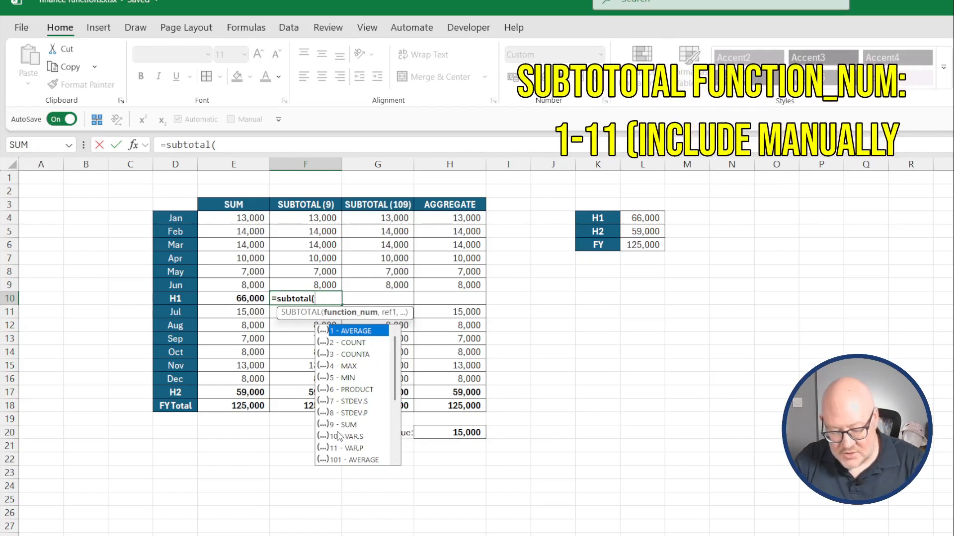
text(9,)
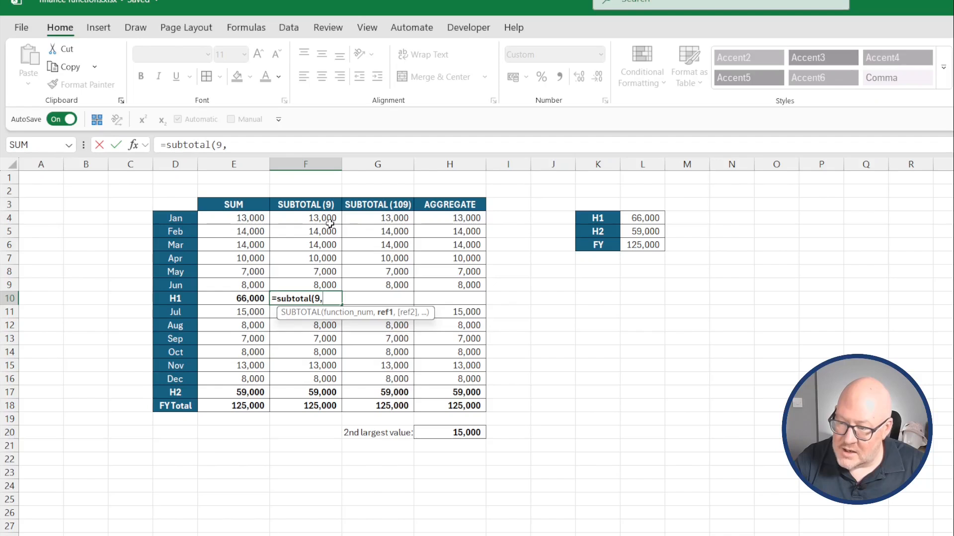
drag(326, 219, 315, 283)
key(Return)
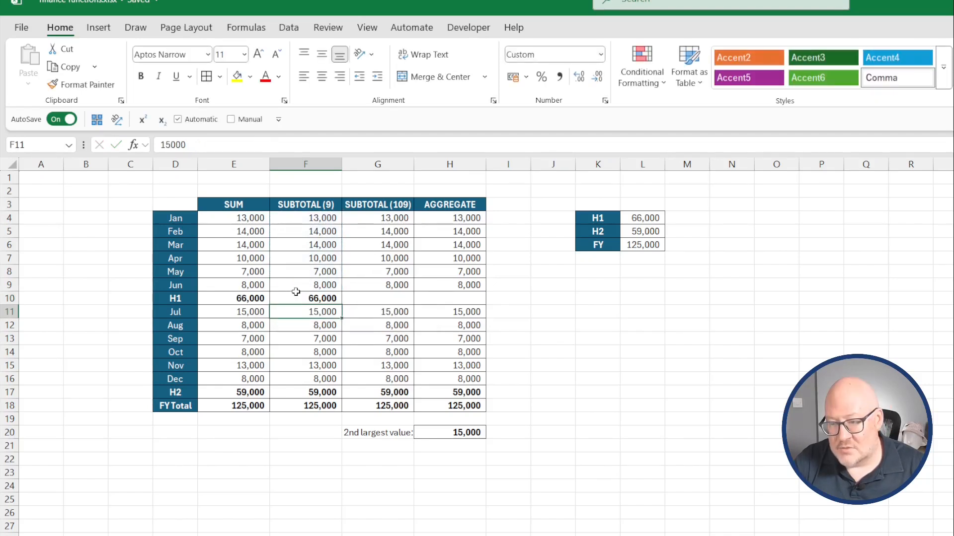
Inspect the SUBTOTAL (9) formulas in F10, F17 and the FY Total cell F18.
click(297, 298)
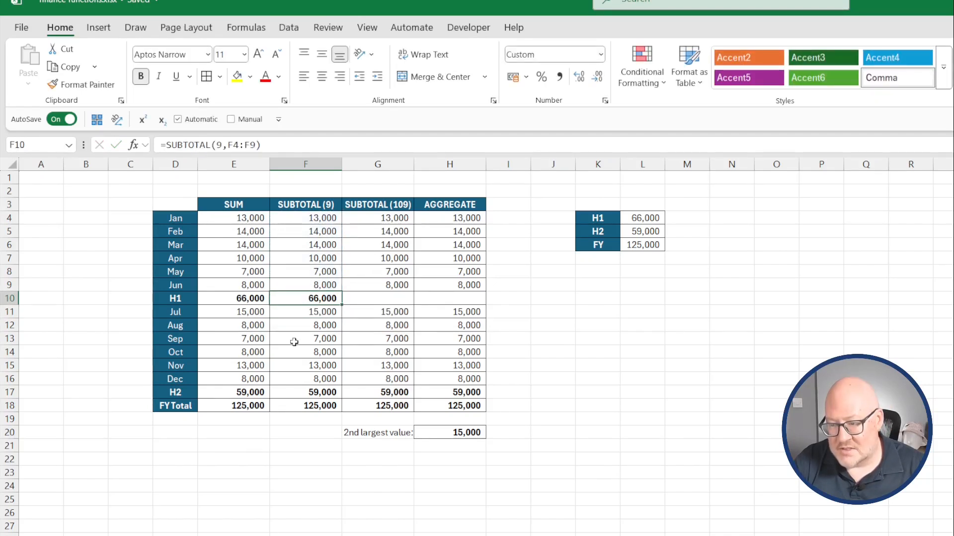
click(308, 393)
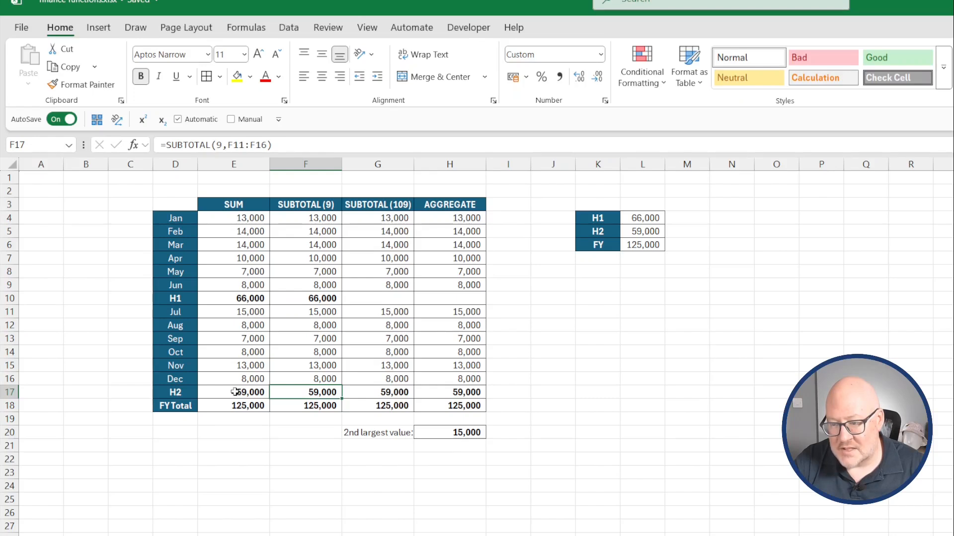
click(298, 409)
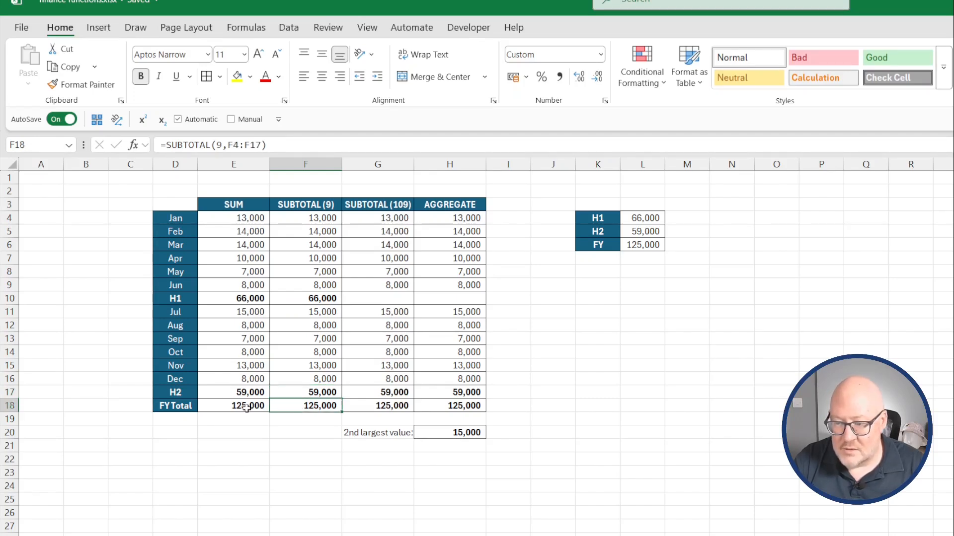
double_click(311, 414)
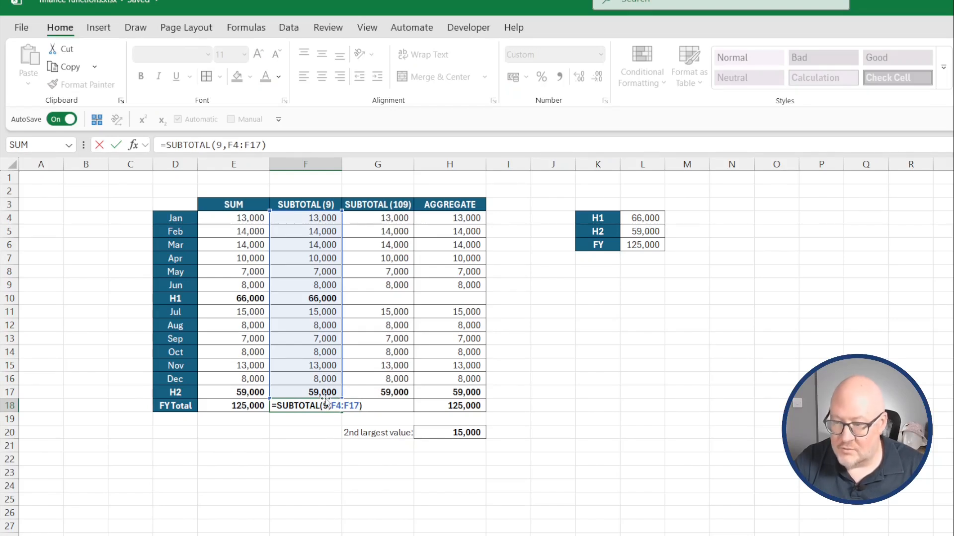
key(Return)
In G10, enter a SUBTOTAL formula using function 109 (SUM) over the January to June cells.
click(377, 298)
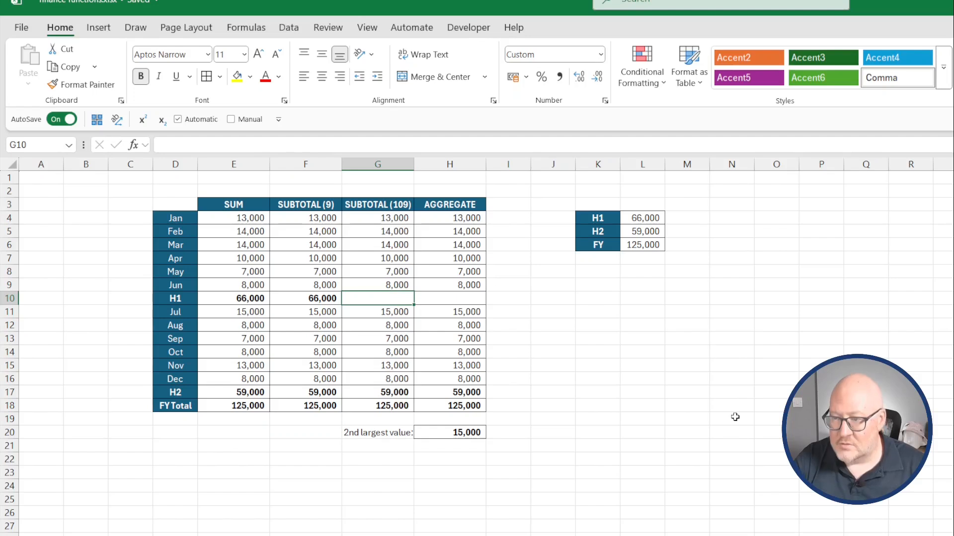
text(=su)
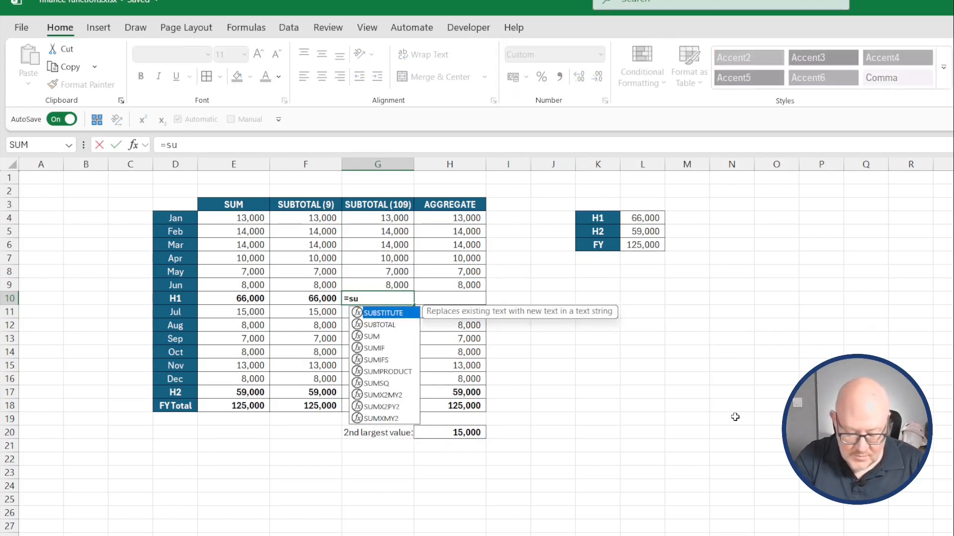
text(btotal()
drag(466, 385, 457, 416)
scroll(432, 442, down, 1)
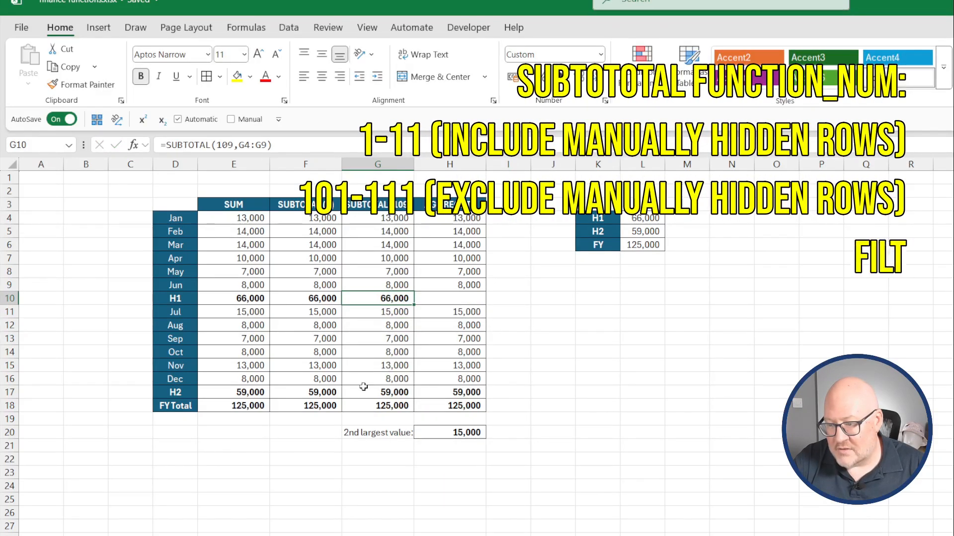
Compare the SUBTOTAL formulas in G17, G18 and F10.
click(364, 387)
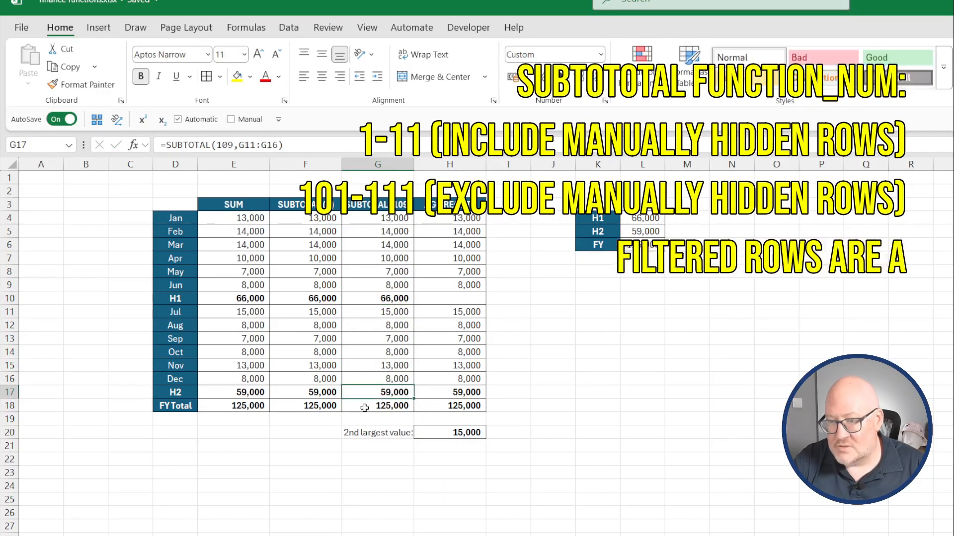
click(364, 407)
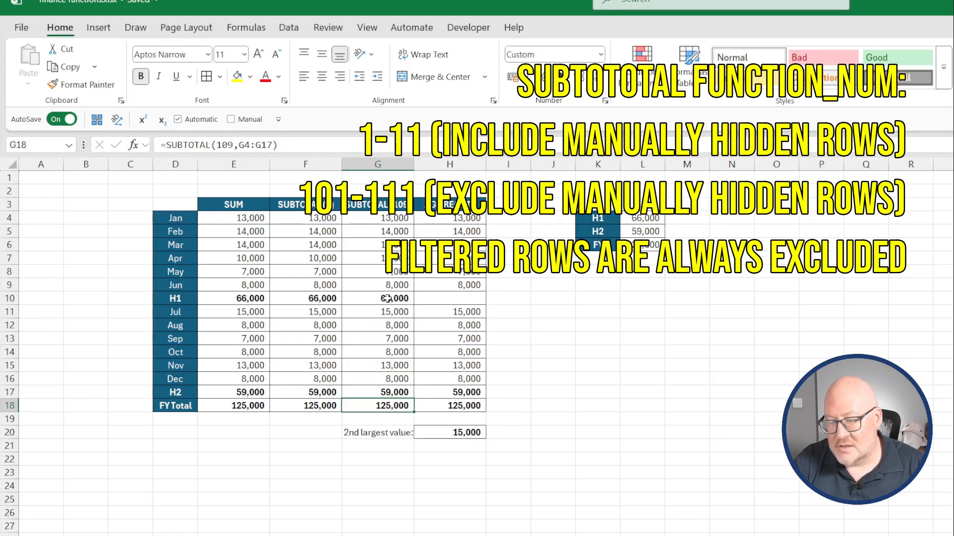
click(323, 299)
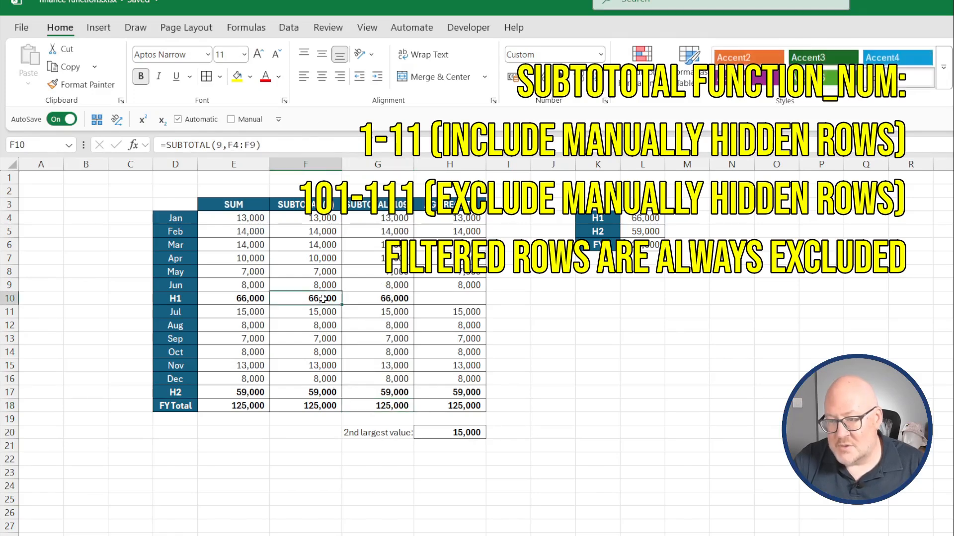
Hide the May row (row 8) to test how the subtotal formulas respond.
click(370, 300)
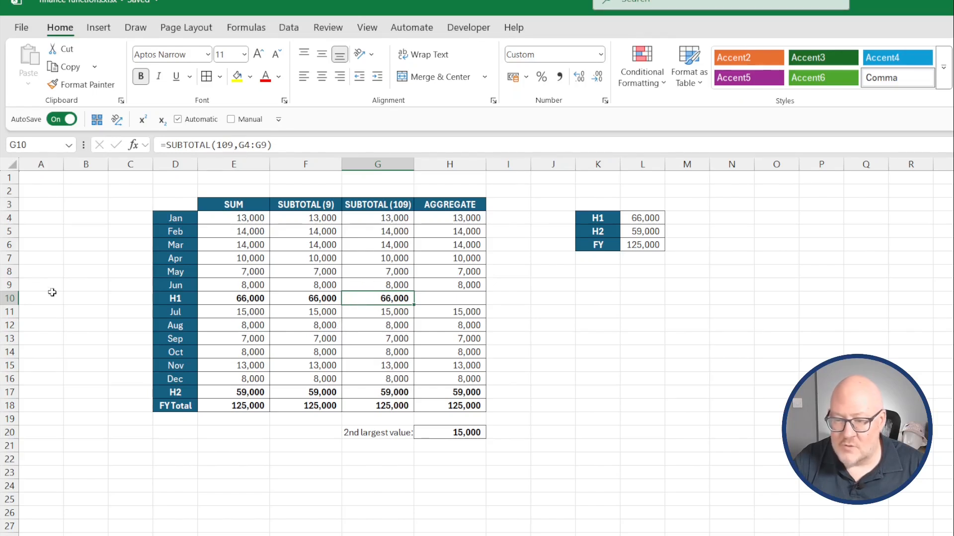
right_click(9, 272)
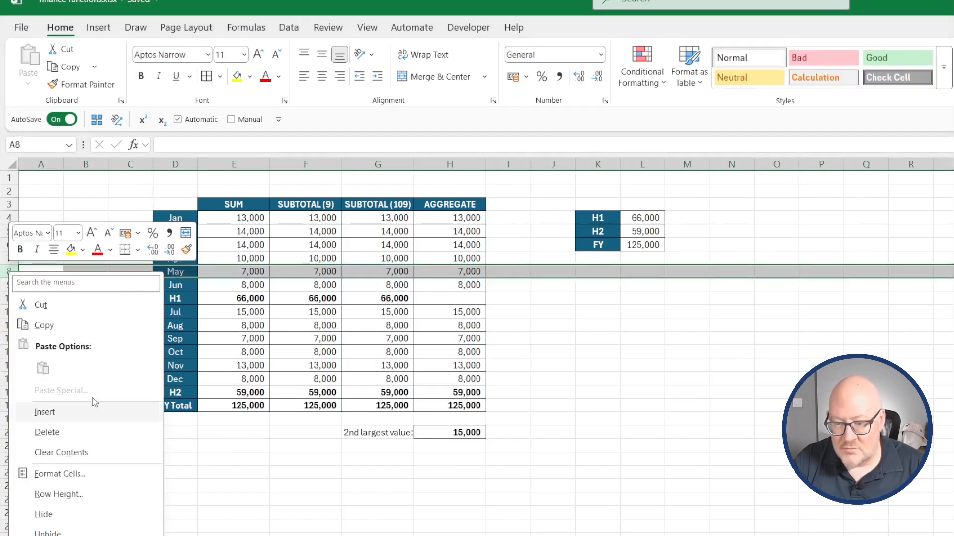
click(90, 521)
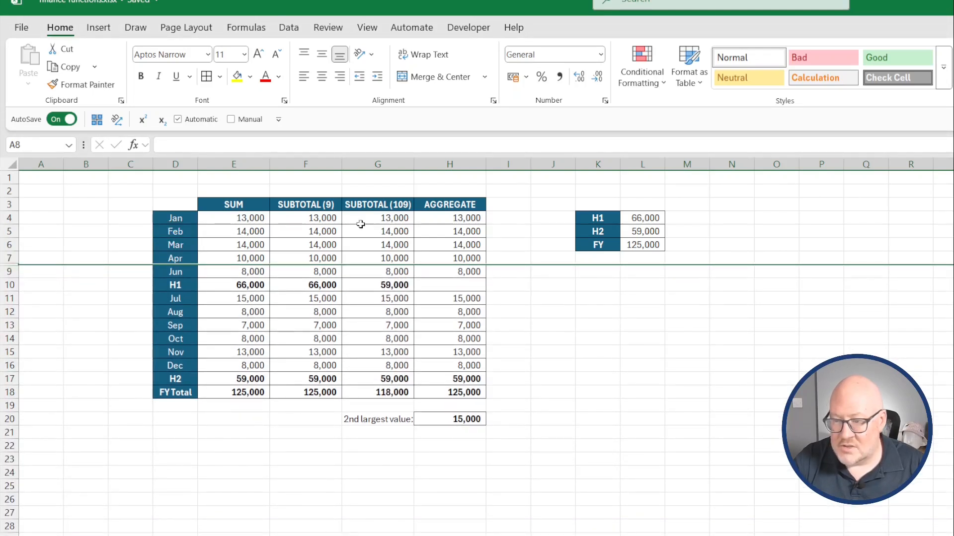
Inspect the SUBTOTAL (109) formulas in G10 and the FY Total cell G18.
click(402, 284)
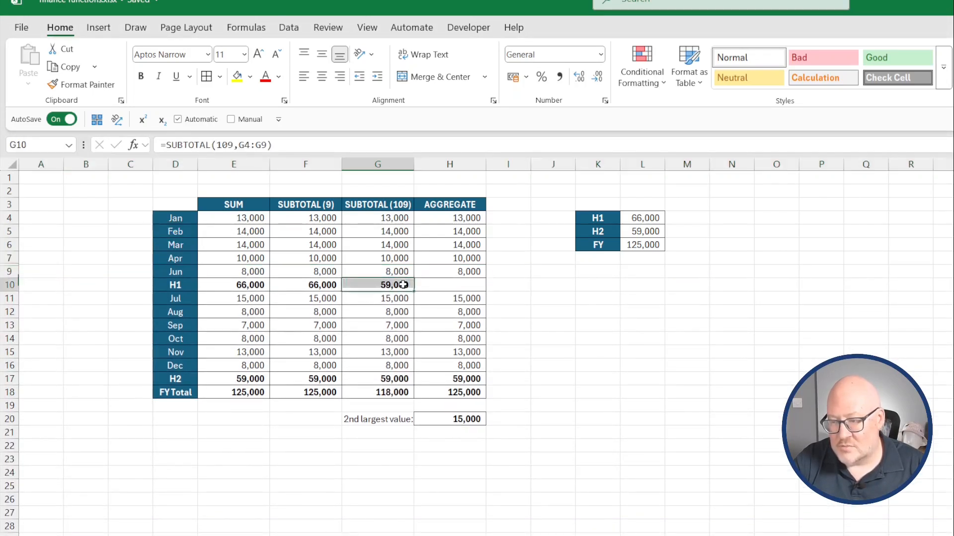
click(395, 395)
key(F2)
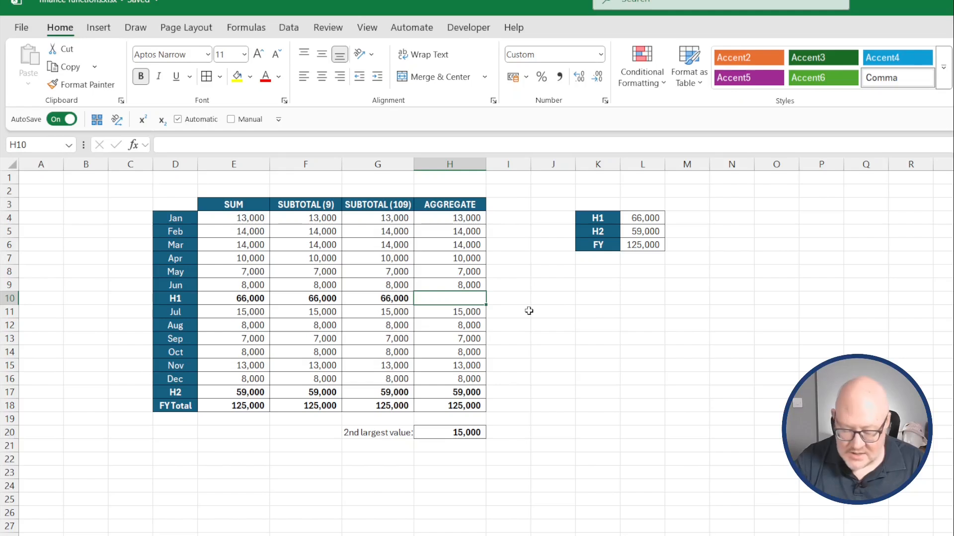
In H10, enter =AGGREGATE(9,0,H4:H9) to sum January to June while ignoring nested subtotals.
text(=aggregate)
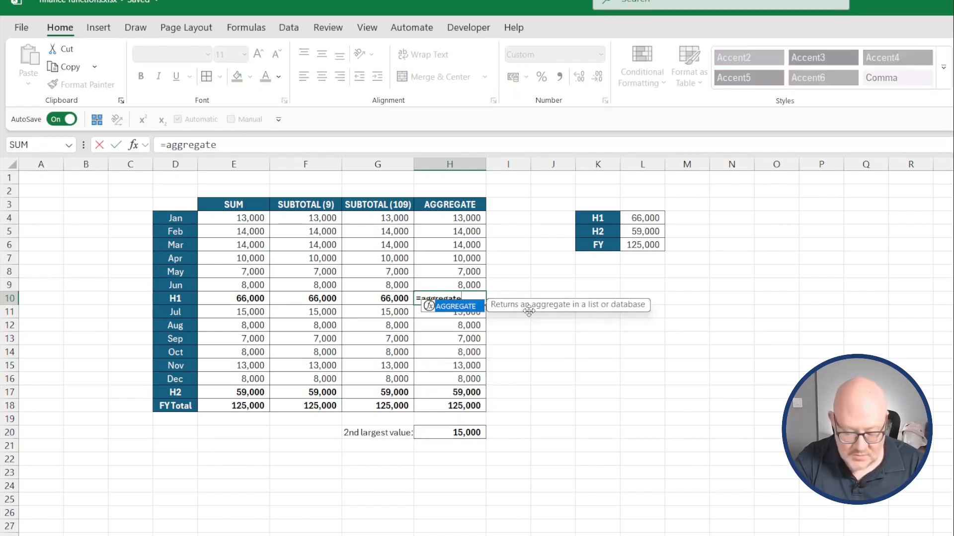
text(()
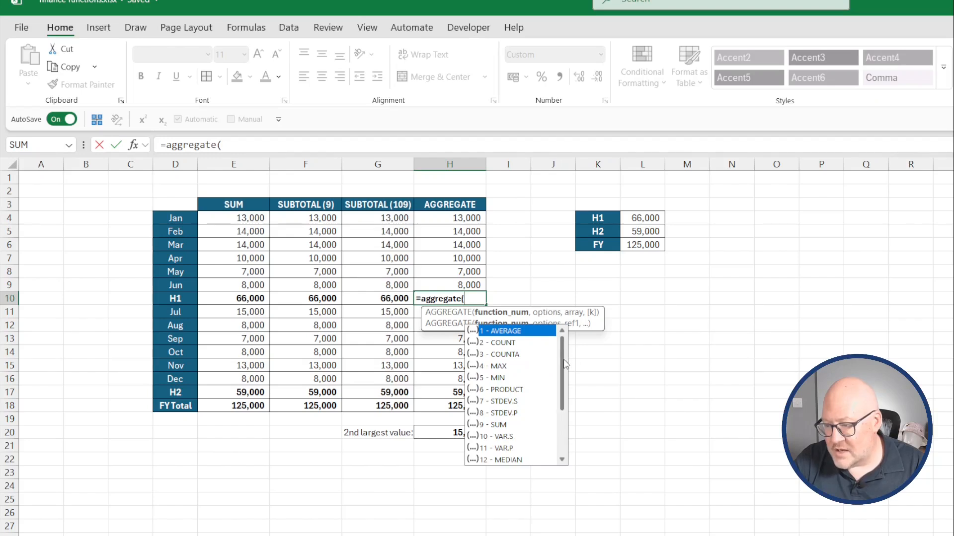
scroll(565, 367, down, 1)
scroll(565, 365, up, 1)
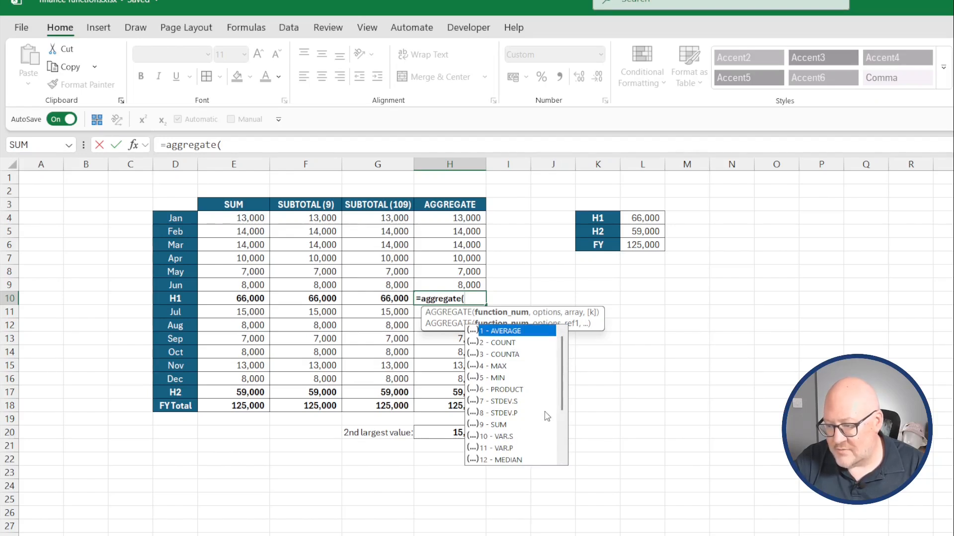
drag(567, 376, 567, 416)
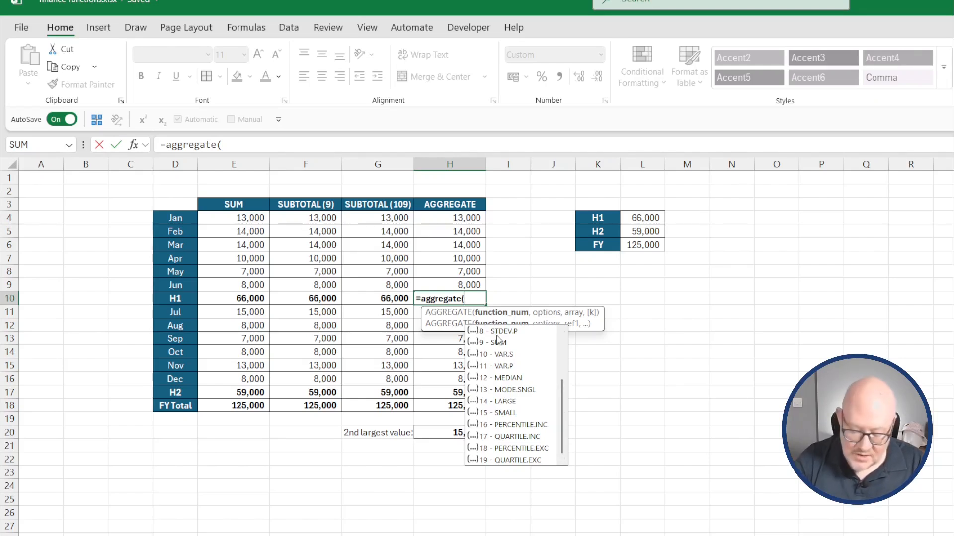
text(9)
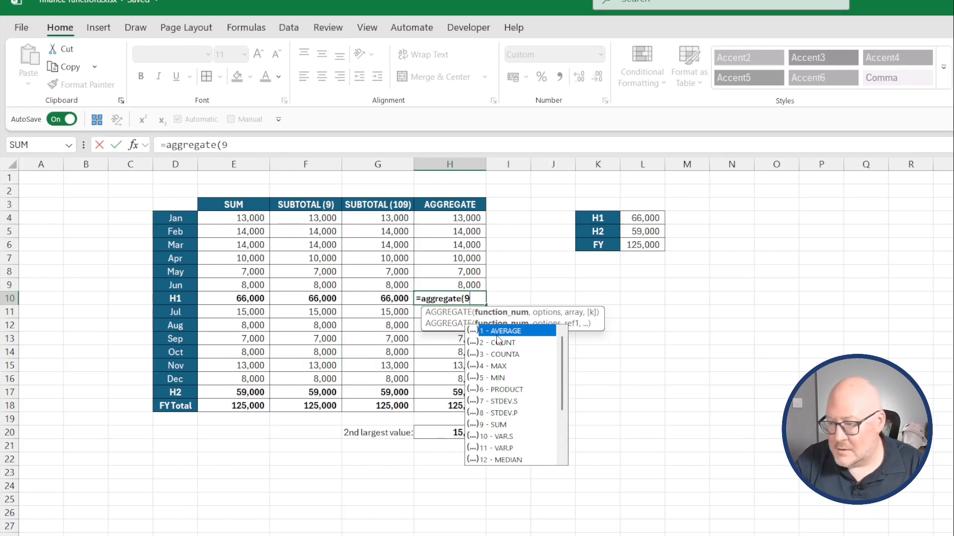
text(,)
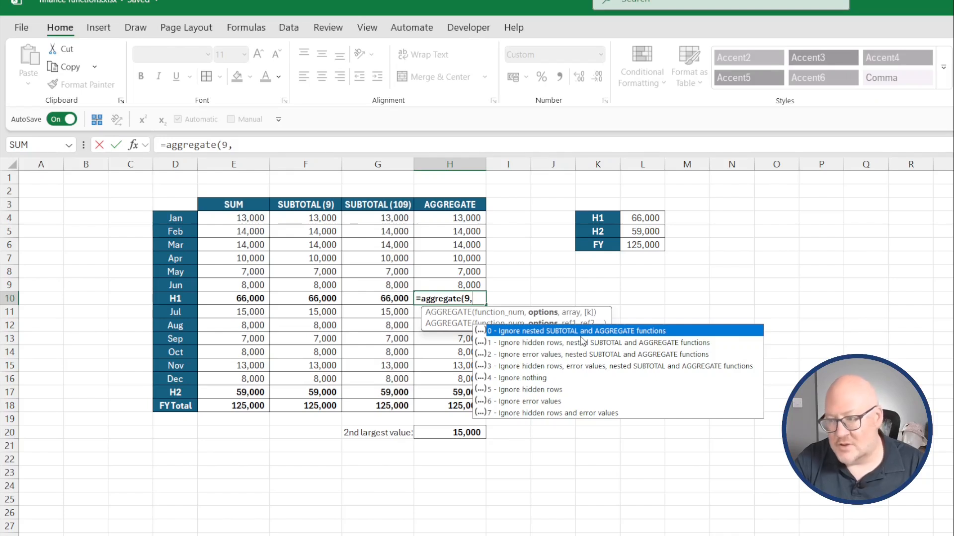
text(0,)
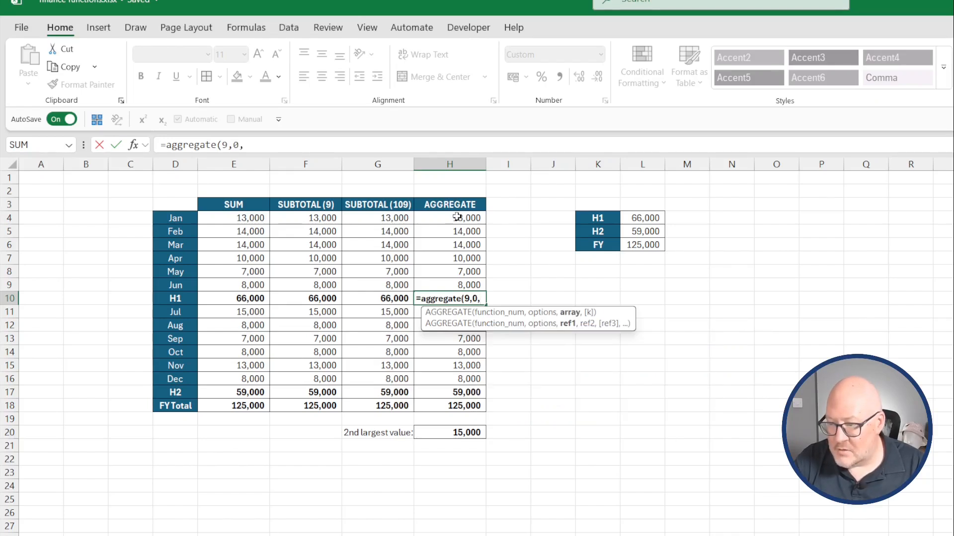
drag(458, 214, 459, 282)
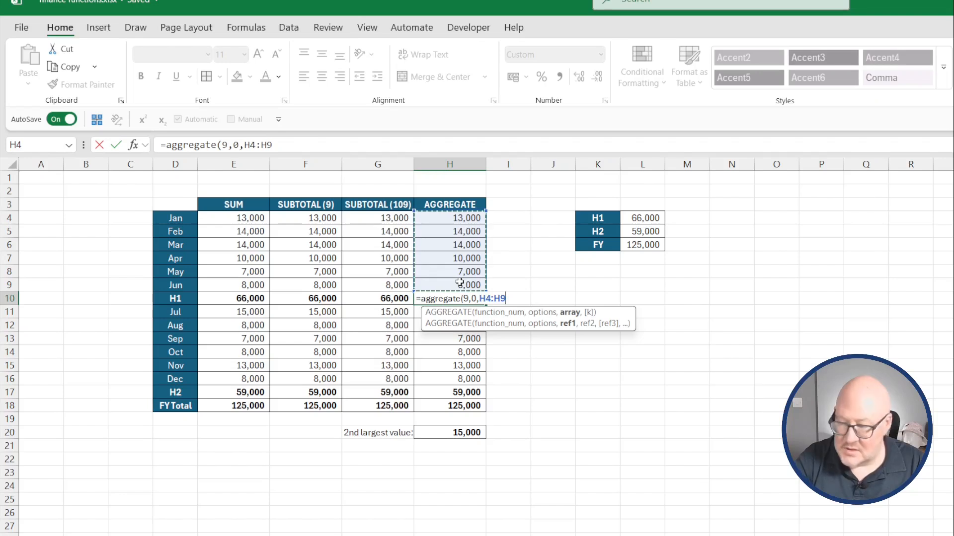
key(Return)
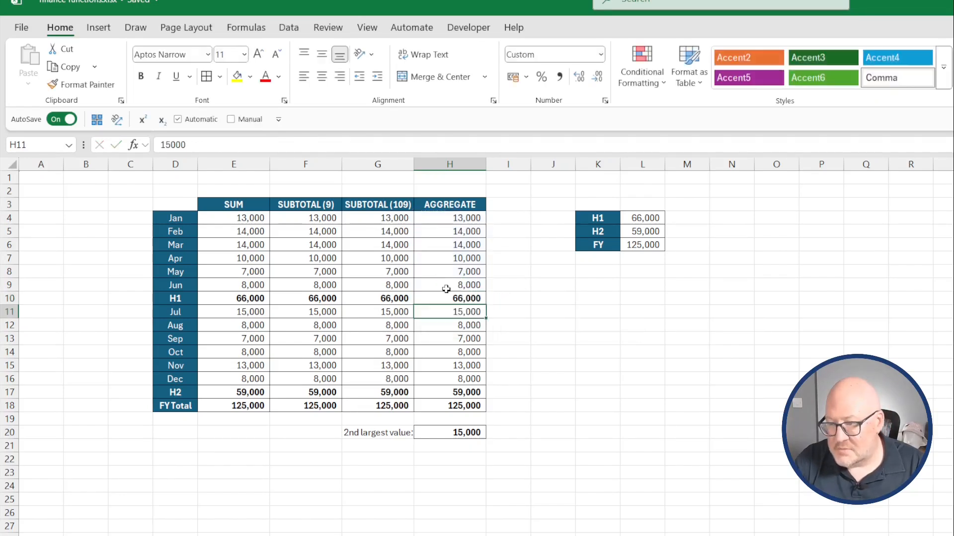
Inspect the AGGREGATE formulas in the FY Total cell H18 and in H10.
click(460, 405)
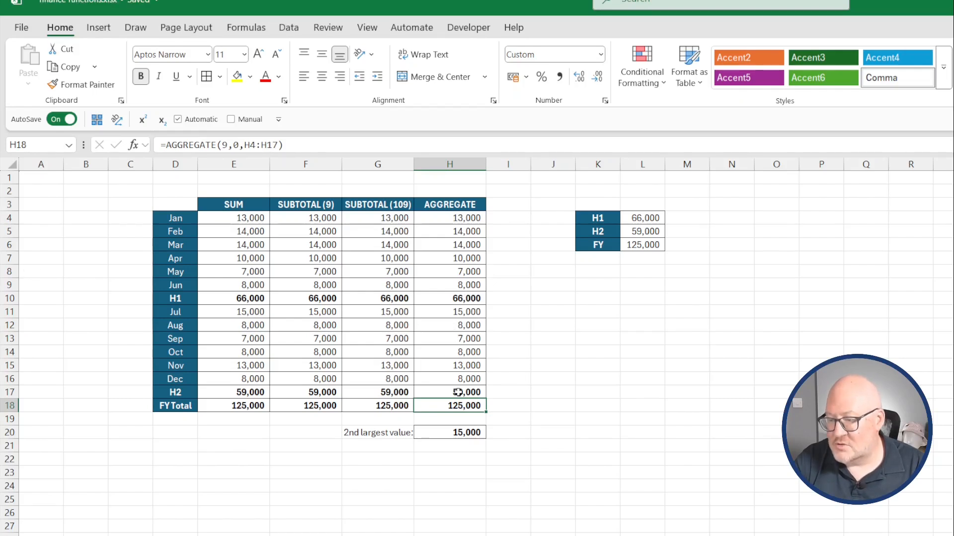
click(463, 298)
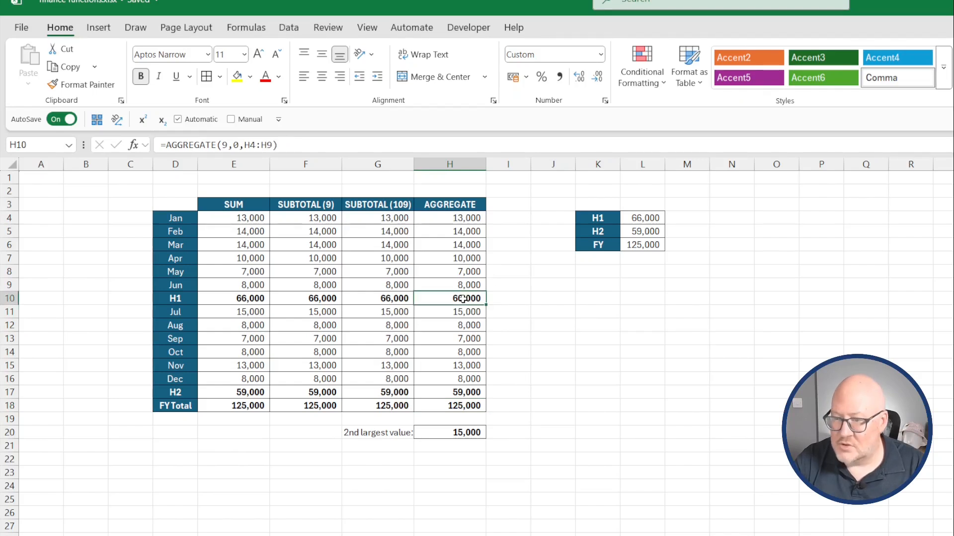
double_click(236, 144)
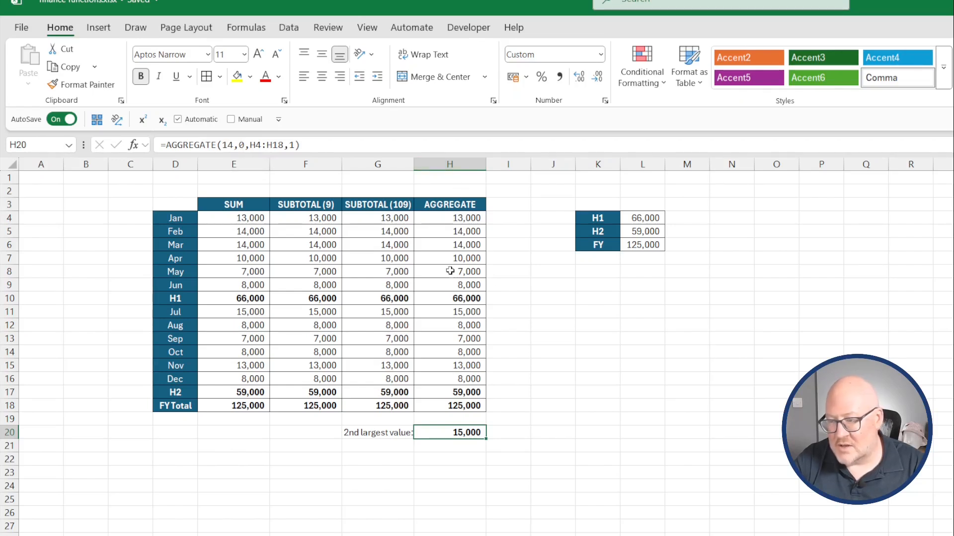
Change the k argument of the 2nd largest value AGGREGATE formula in H20 to 2.
click(297, 144)
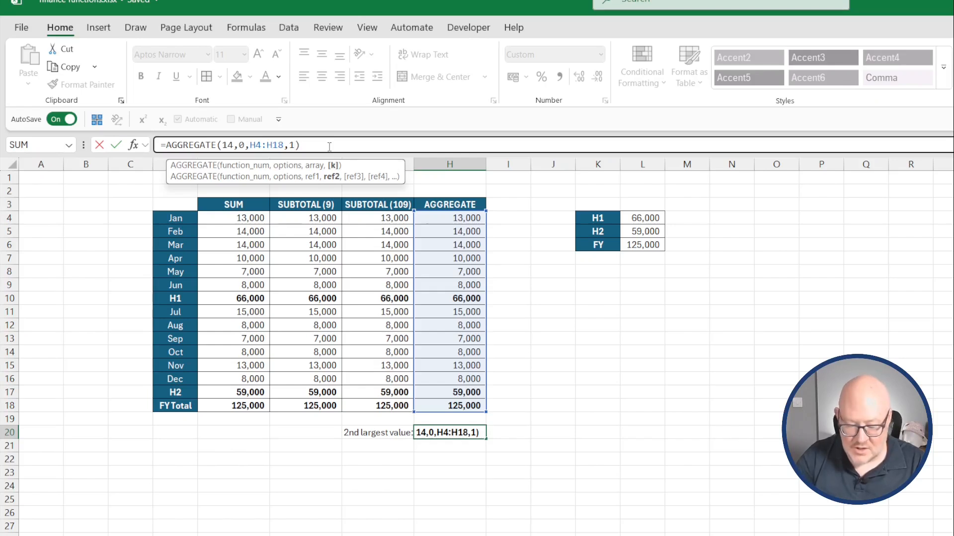
key(BackSpace)
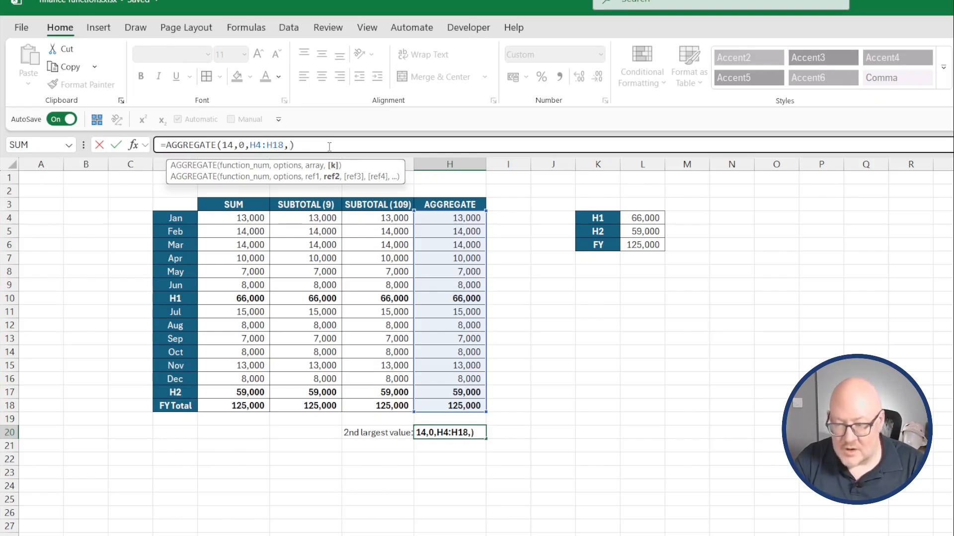
text(2)
key(Return)
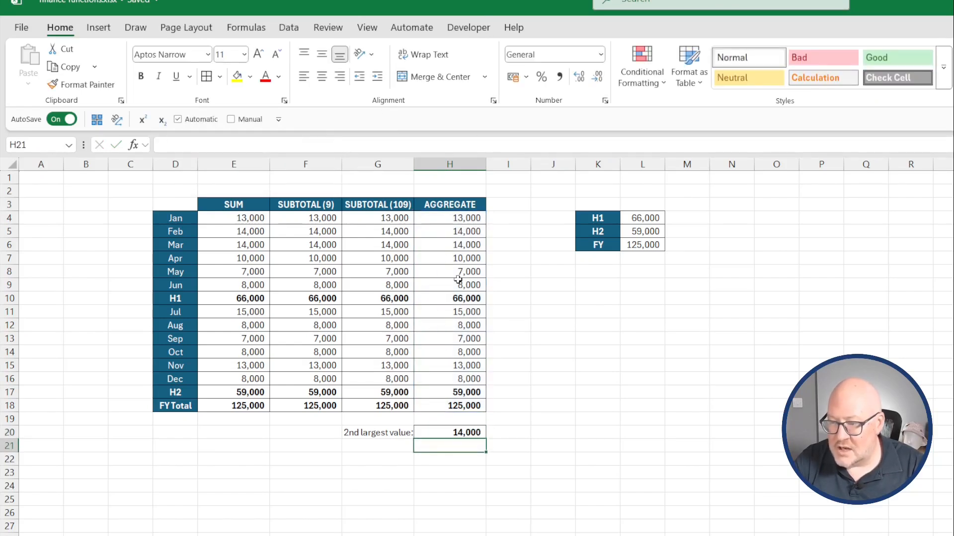
Edit H20 to =AGGREGATE(14,0,H4:H18*(H4:H18>10000),2) so only values above 10000 are considered.
click(474, 434)
key(F2)
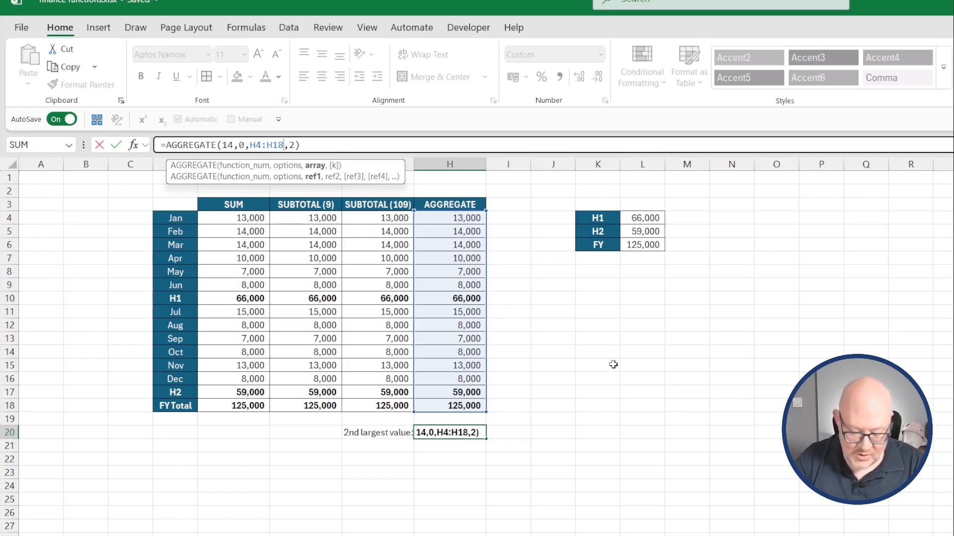
text(*()
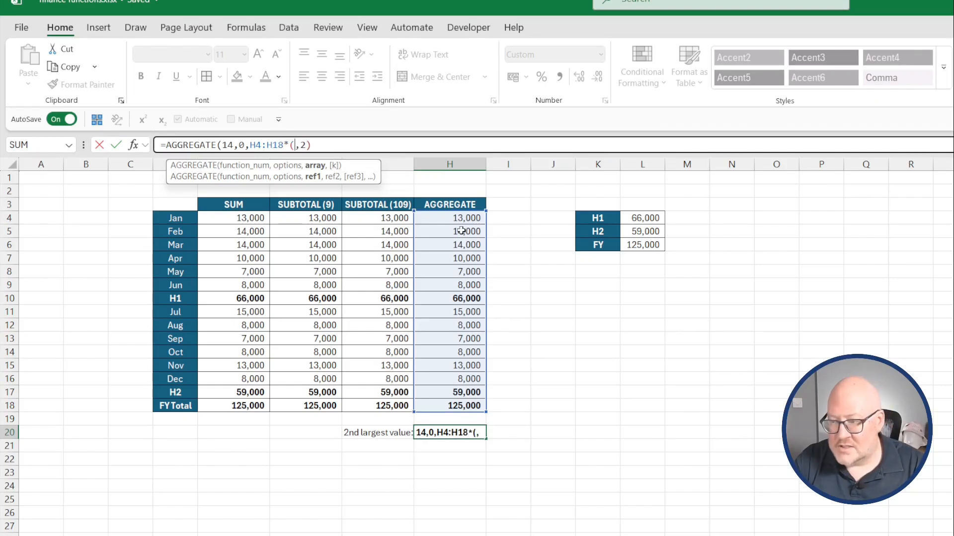
drag(464, 217, 477, 407)
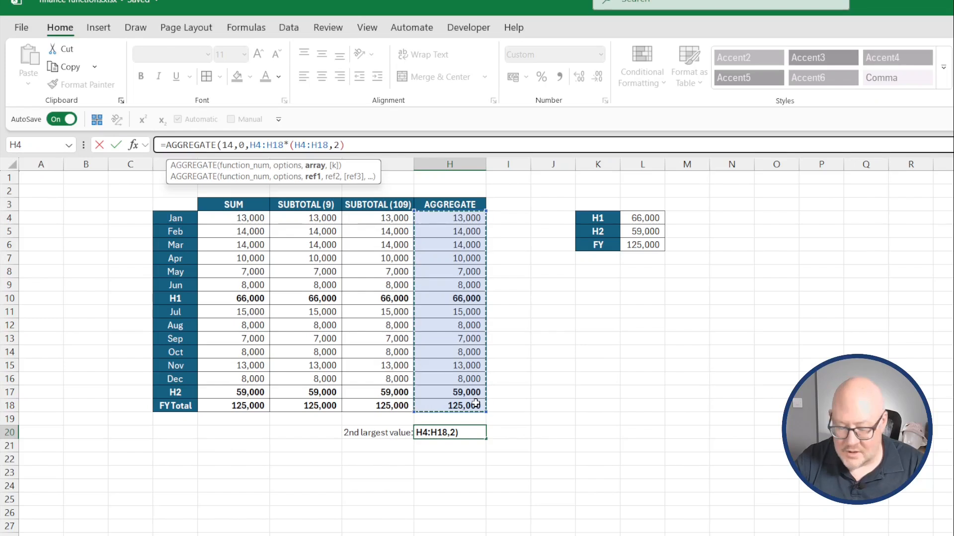
text(>10000)
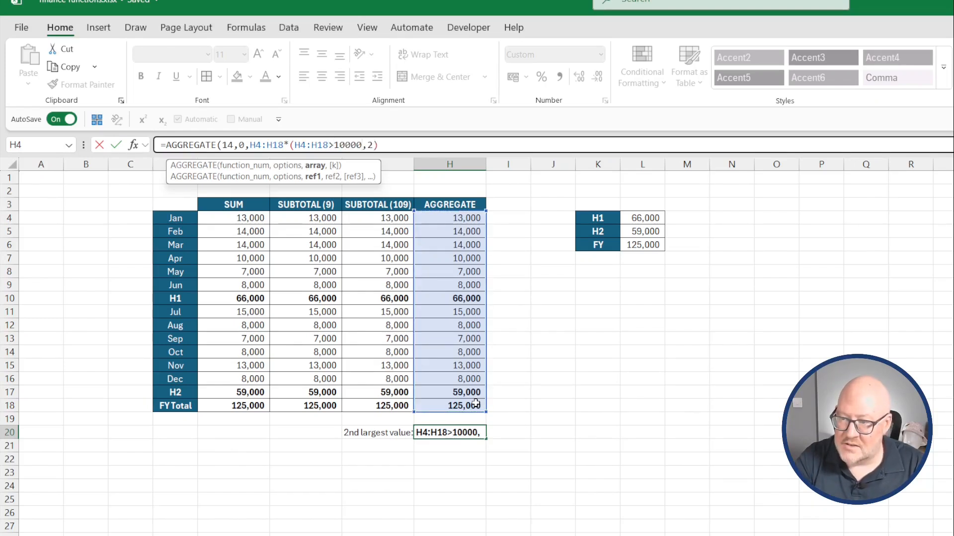
text())
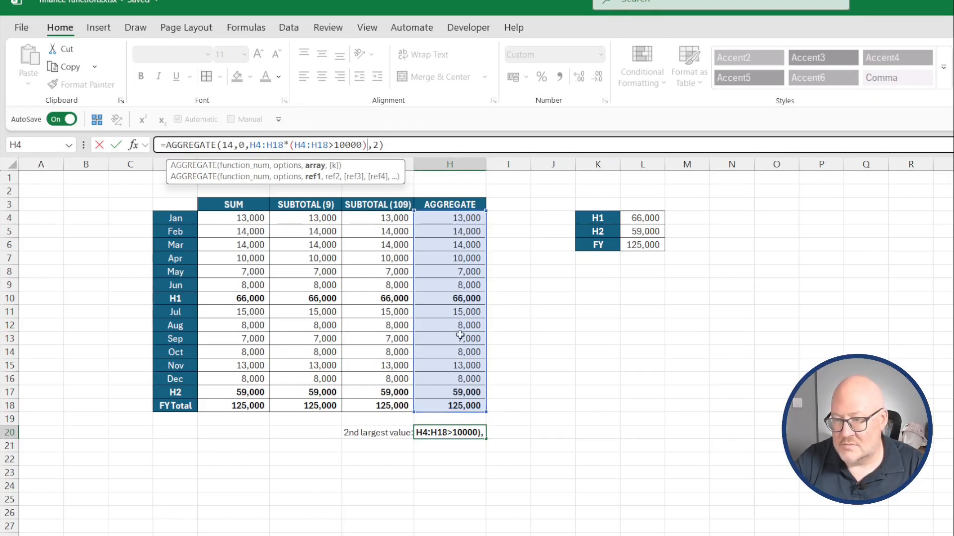
key(Return)
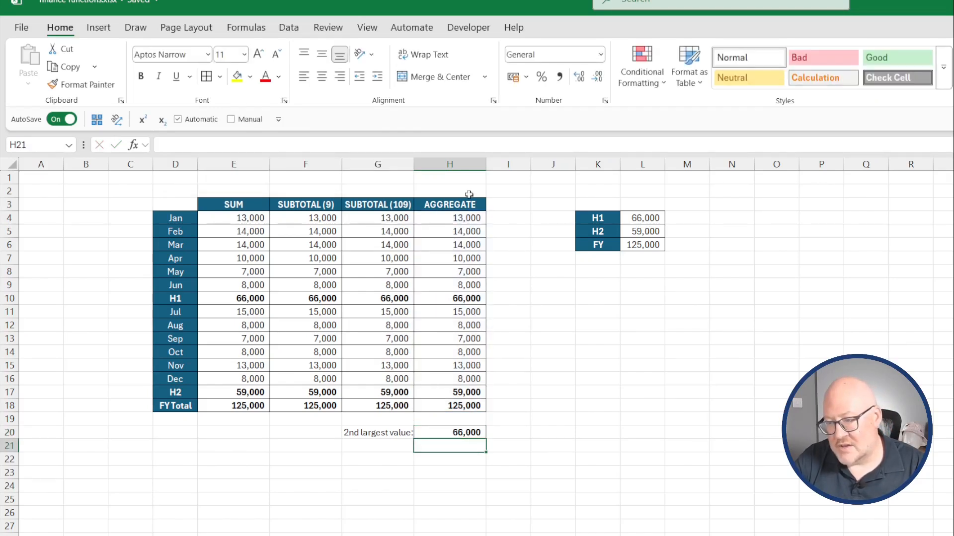
click(472, 298)
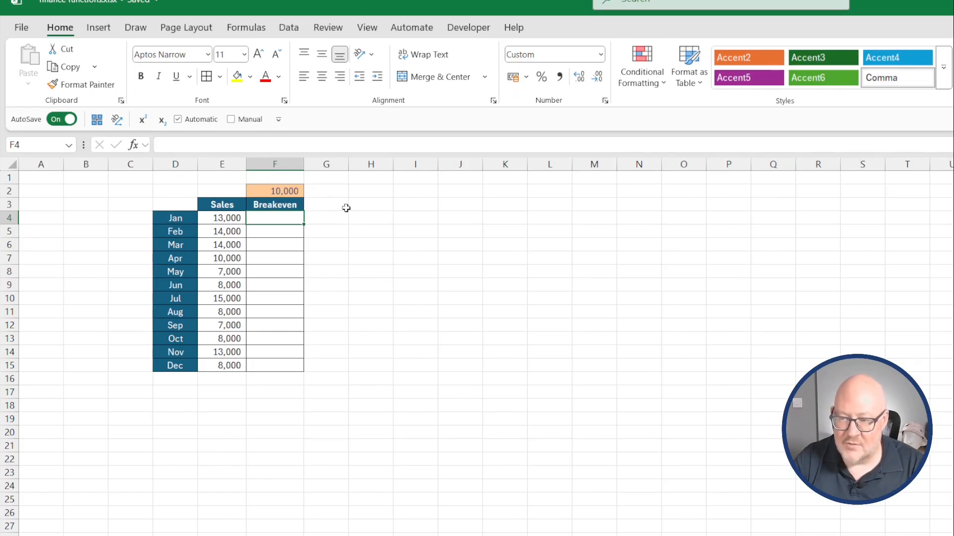
In F4, enter =LET(sales,E4,breakeven,$F$2,sales>=breakeven) to test whether January sales meet the breakeven.
text(=let()
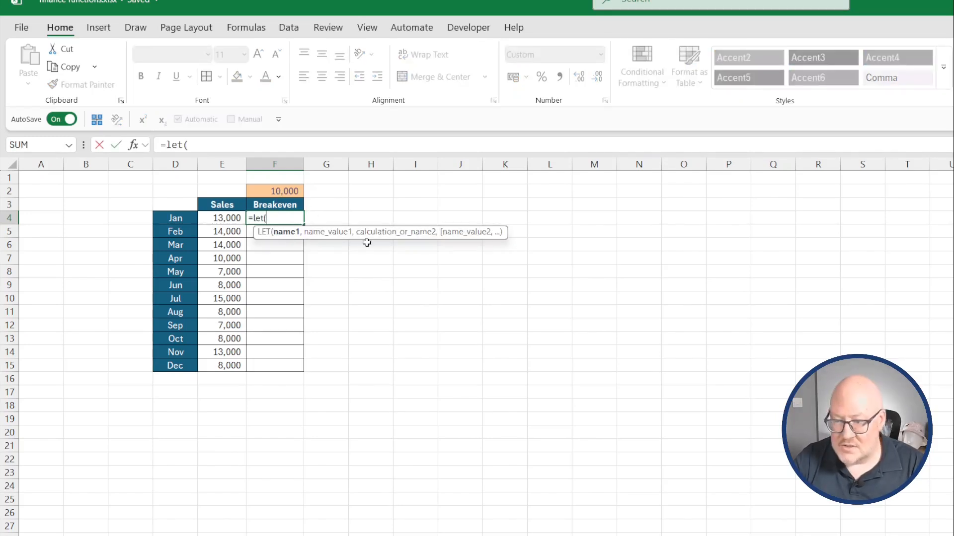
text(sales)
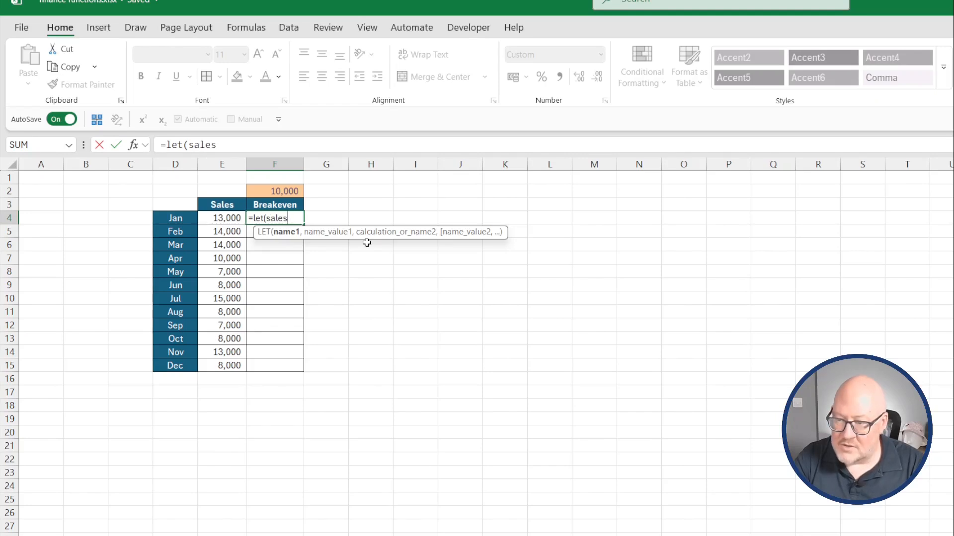
text(,)
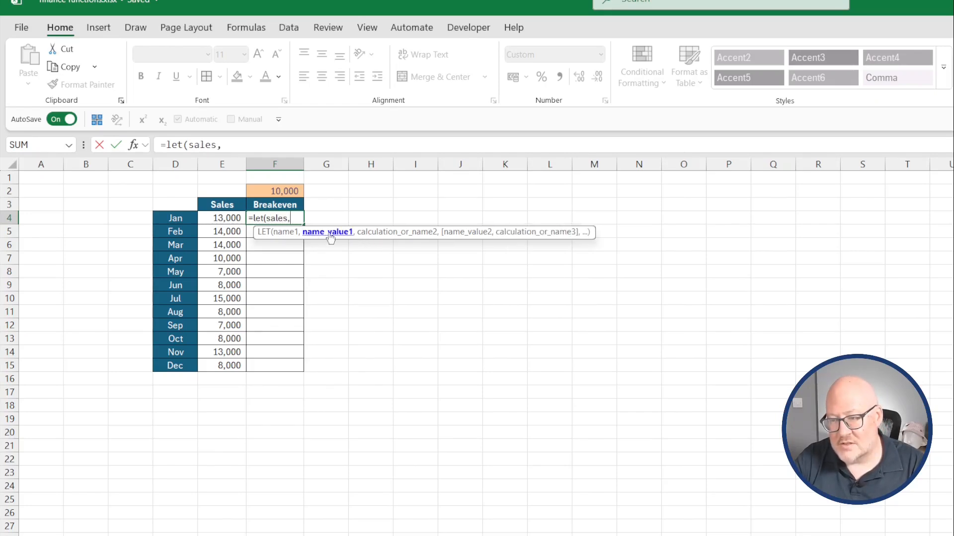
click(220, 220)
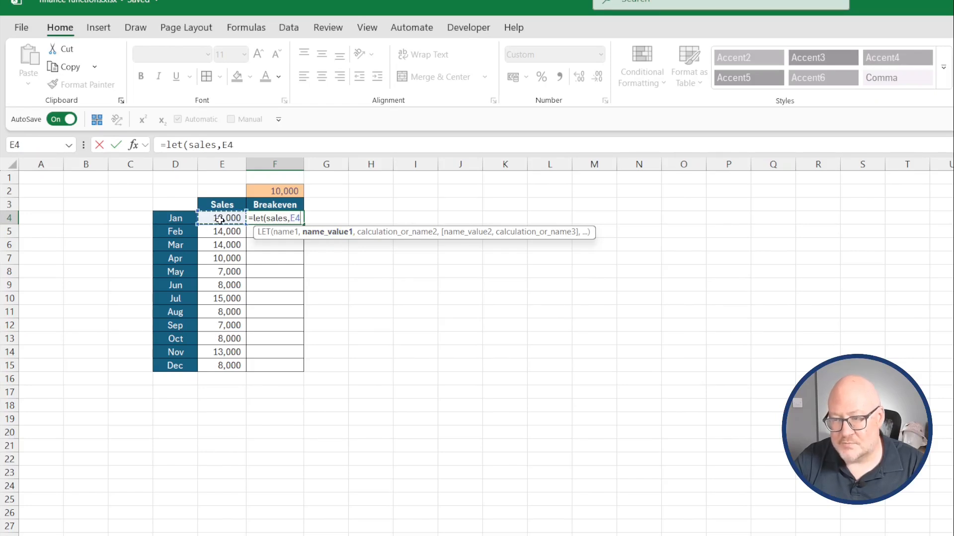
text(,breake)
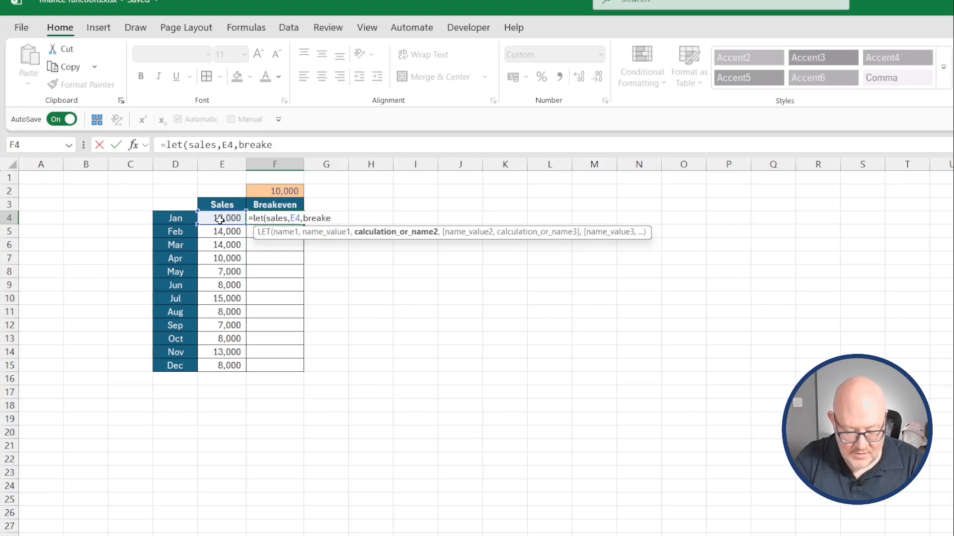
text(ven,)
click(277, 192)
key(F4)
text(,)
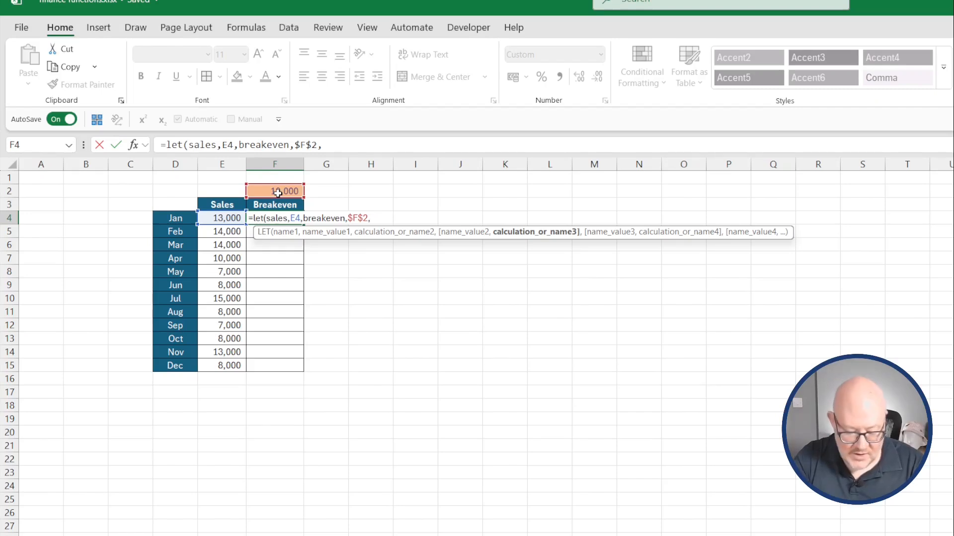
text(sales)
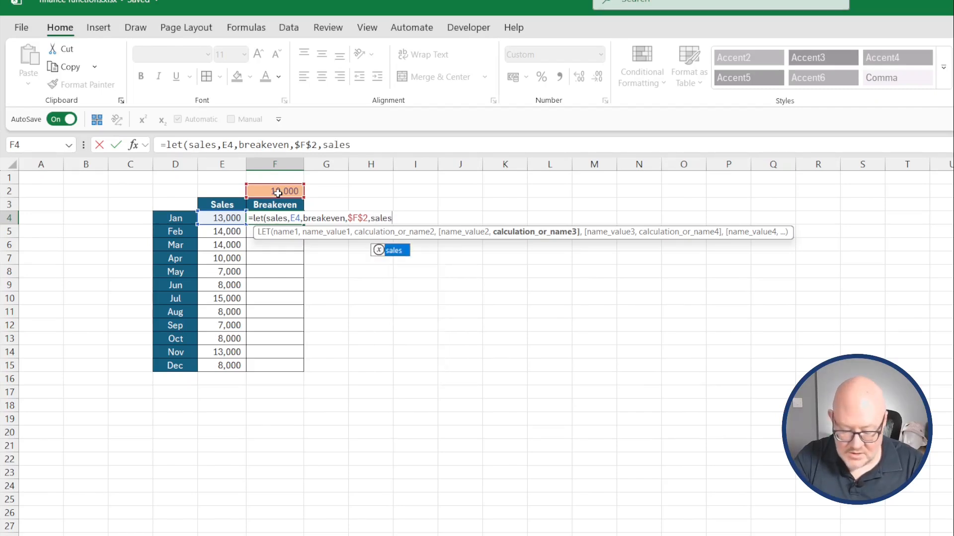
text(>=)
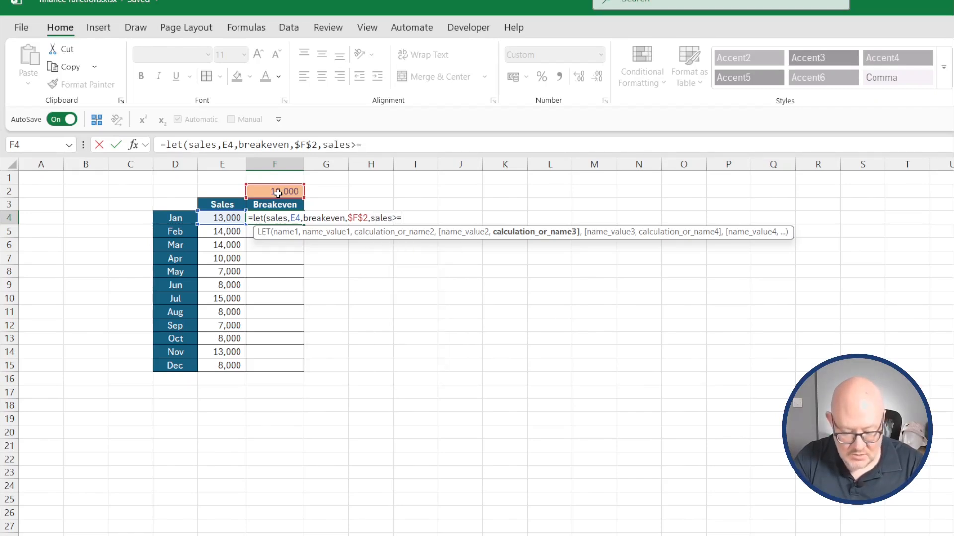
text(breakeven)
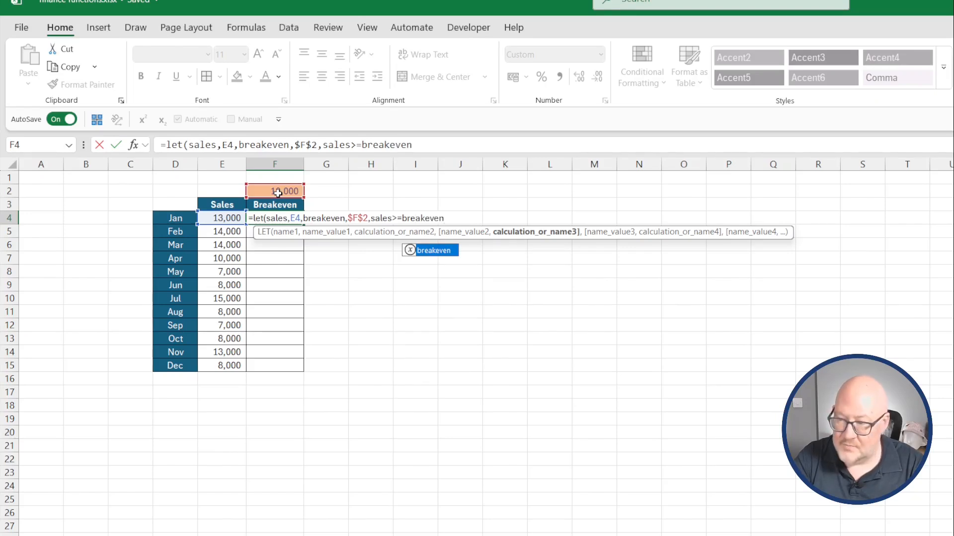
key(Return)
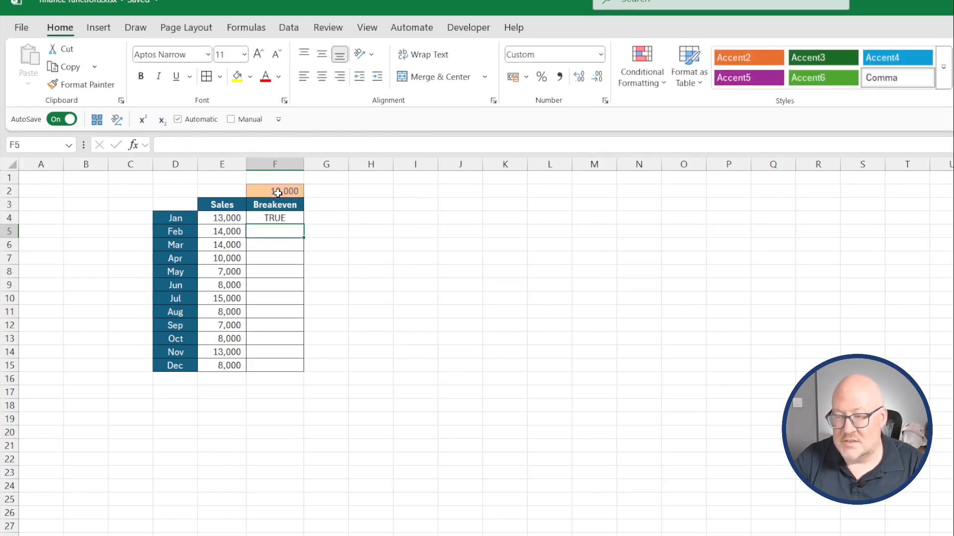
Edit F4's LET formula so sales refers to E4:E15, spilling the breakeven check for all months.
click(293, 218)
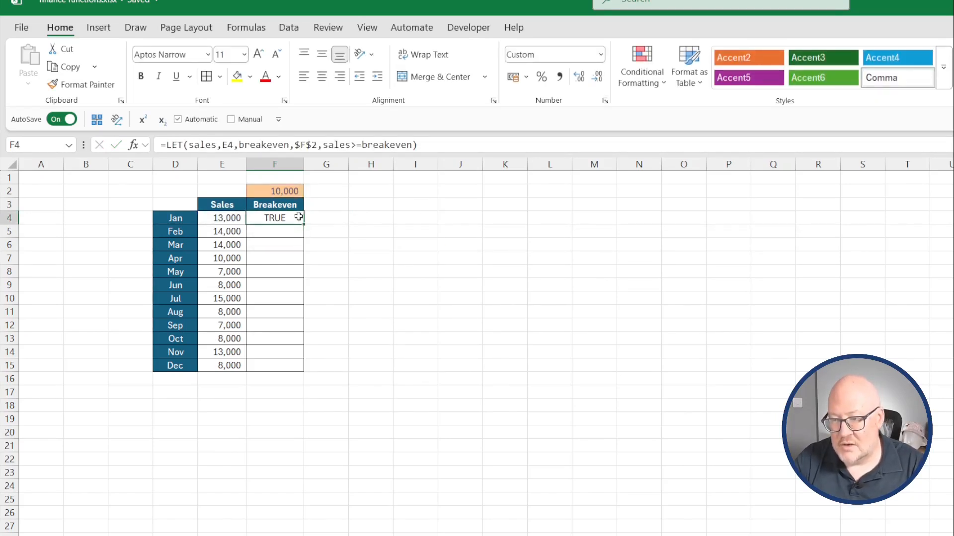
double_click(228, 144)
key(BackSpace)
drag(224, 219, 222, 366)
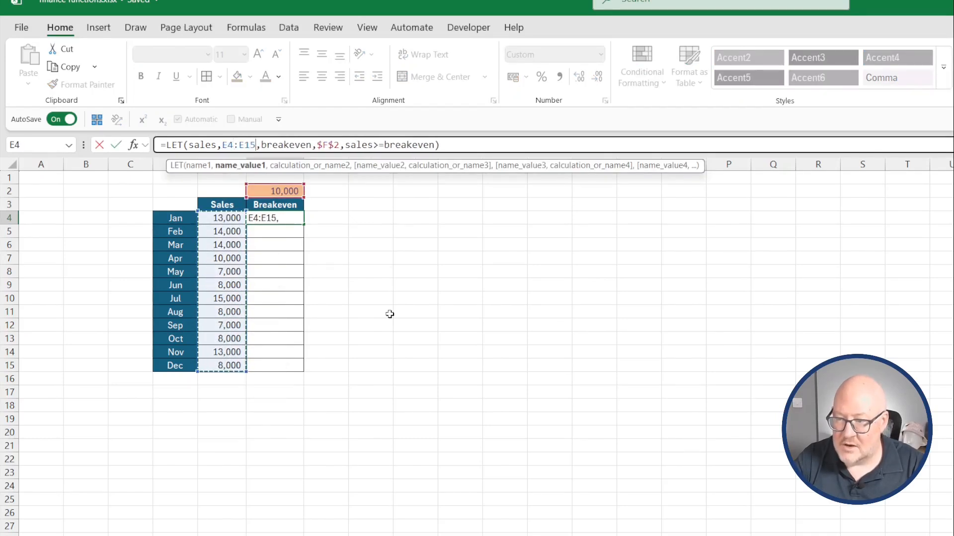
key(Return)
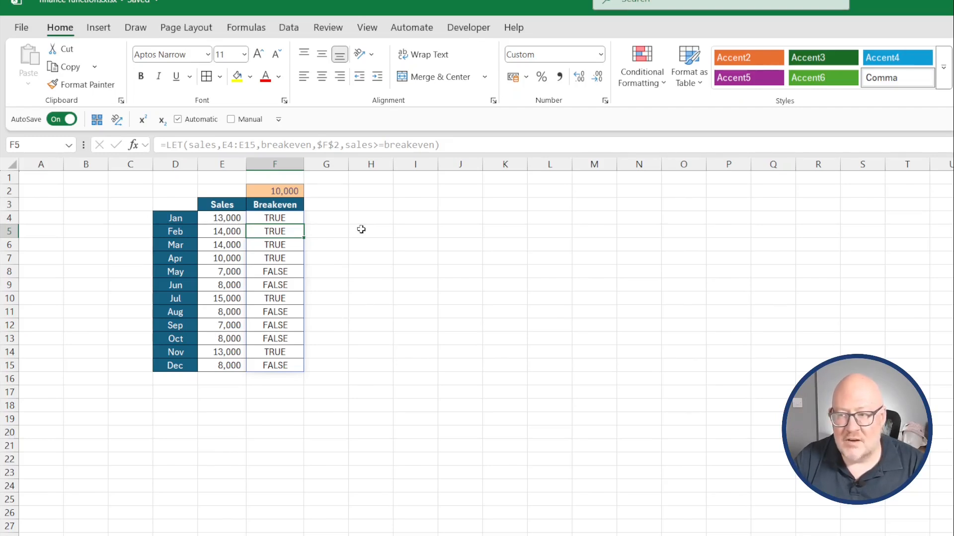
Hide columns G through U to bring the comparison example beside the breakeven table.
drag(326, 164, 942, 184)
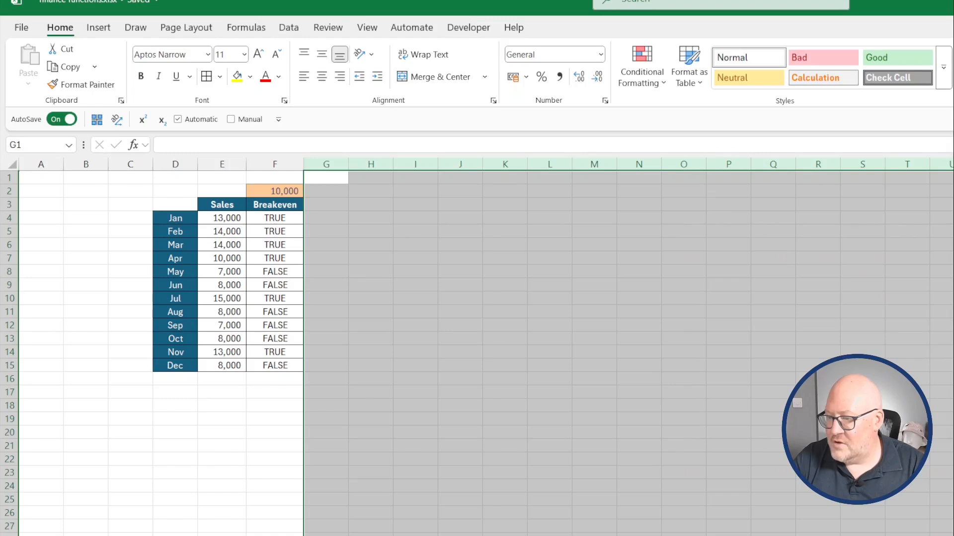
key(ctrl+0)
click(460, 243)
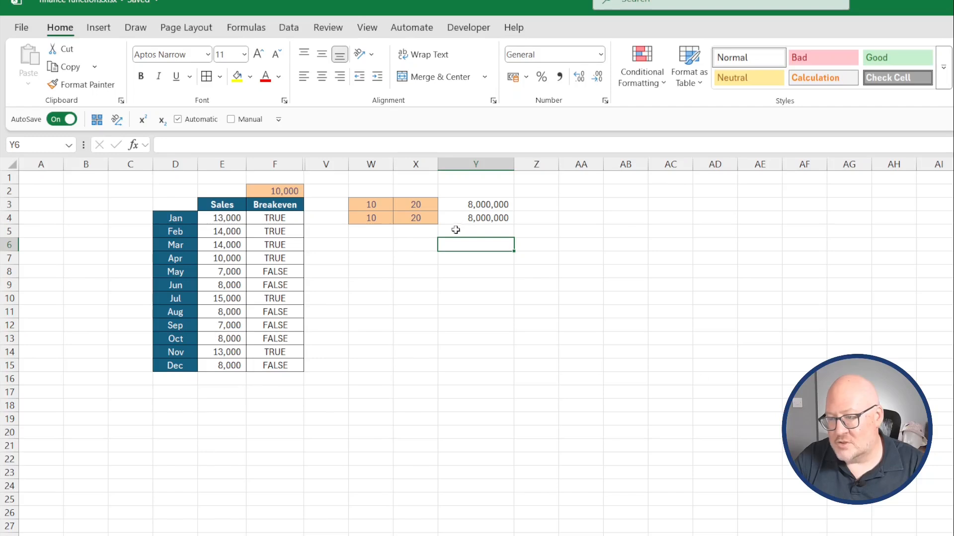
Compare the repeated-multiplication formula in Y3 with the LET version in Y4.
click(463, 207)
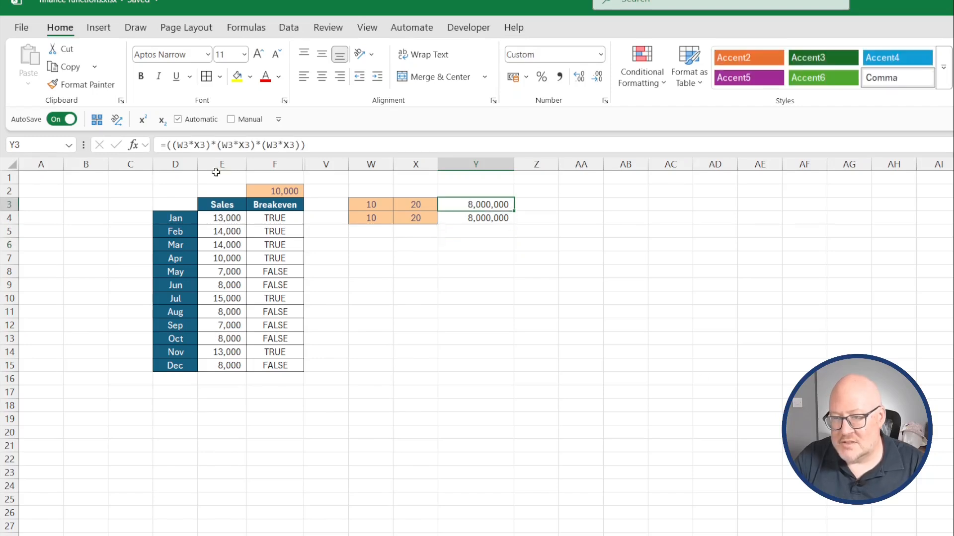
drag(368, 205, 404, 204)
click(464, 208)
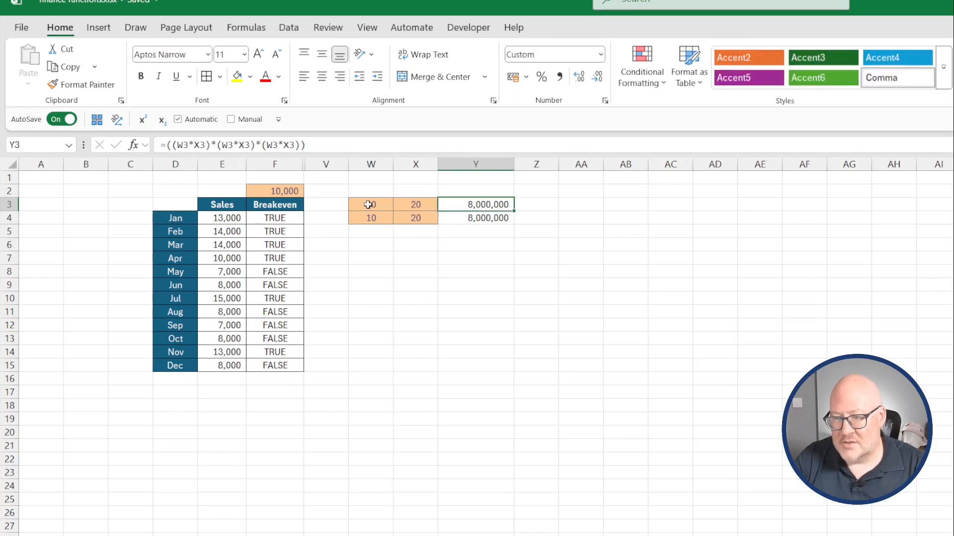
click(245, 147)
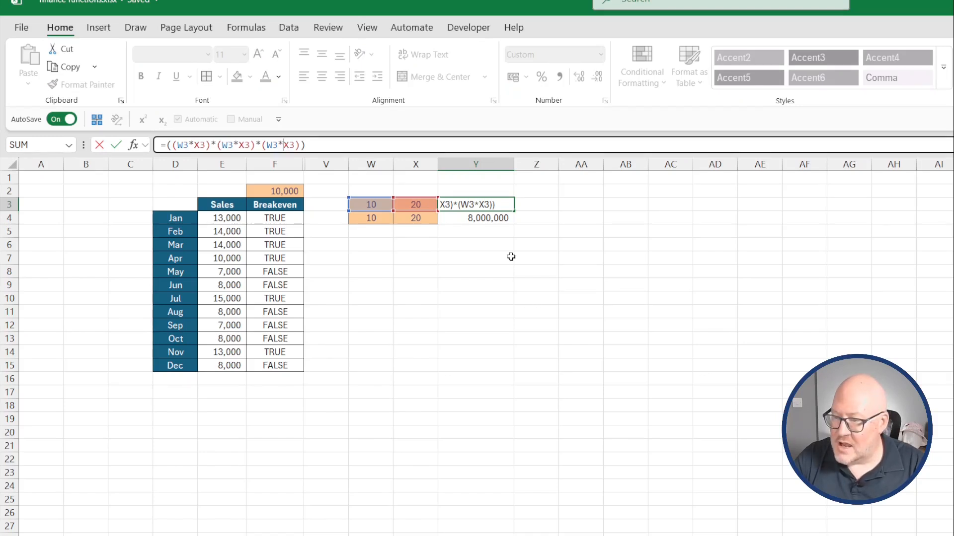
key(Escape)
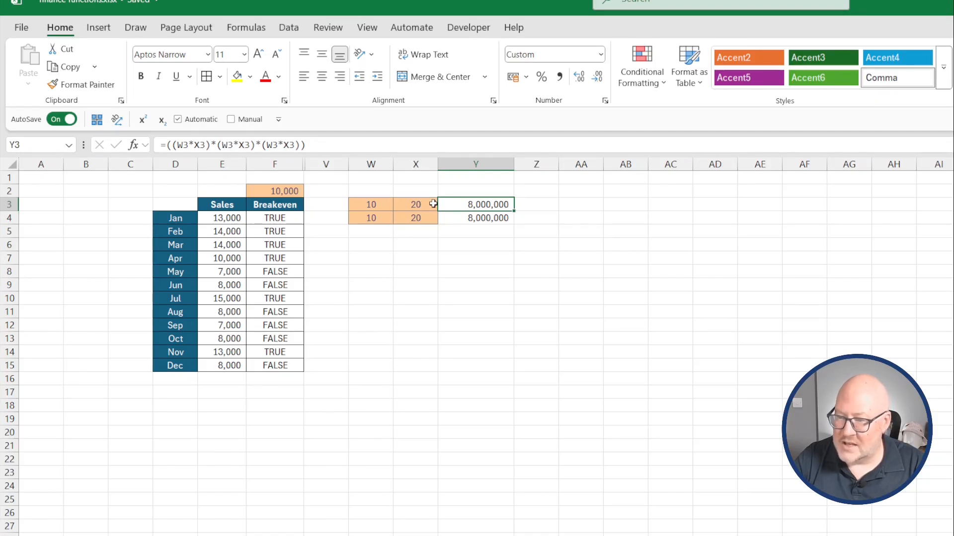
click(465, 217)
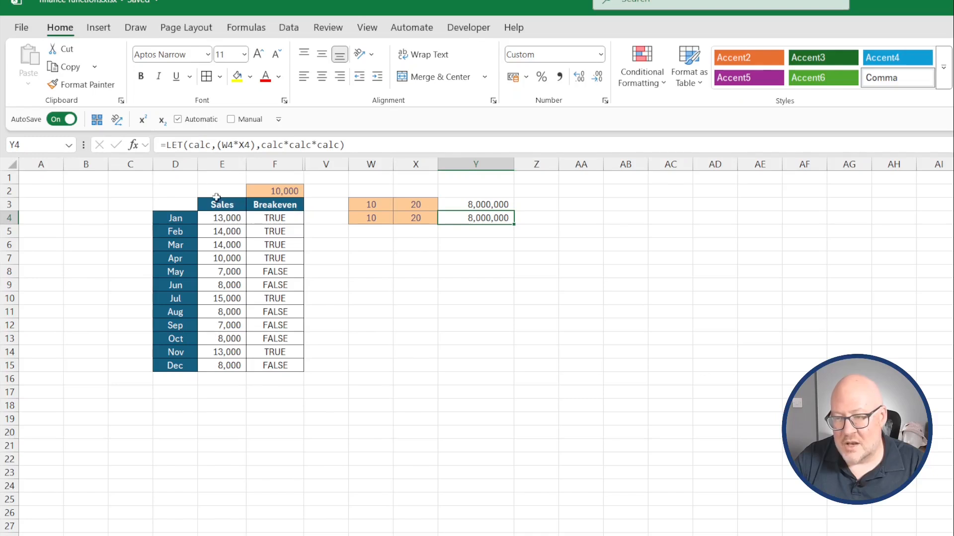